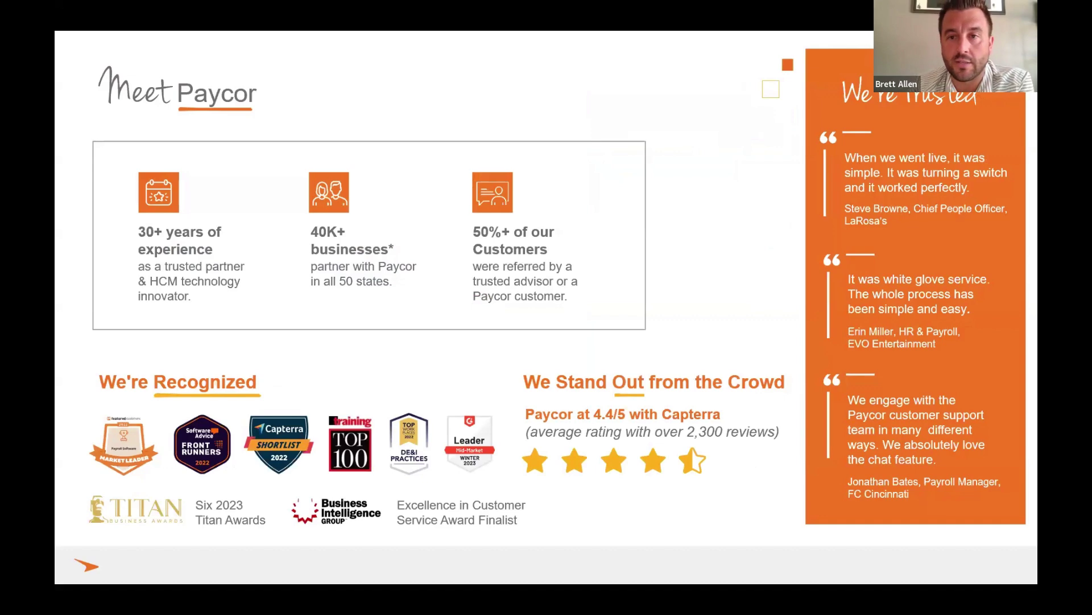
Advance the slideshow to the 'Why do Christian Leaders Choose Paycor?' slide, then the Q&A slide.
left_click(744, 241)
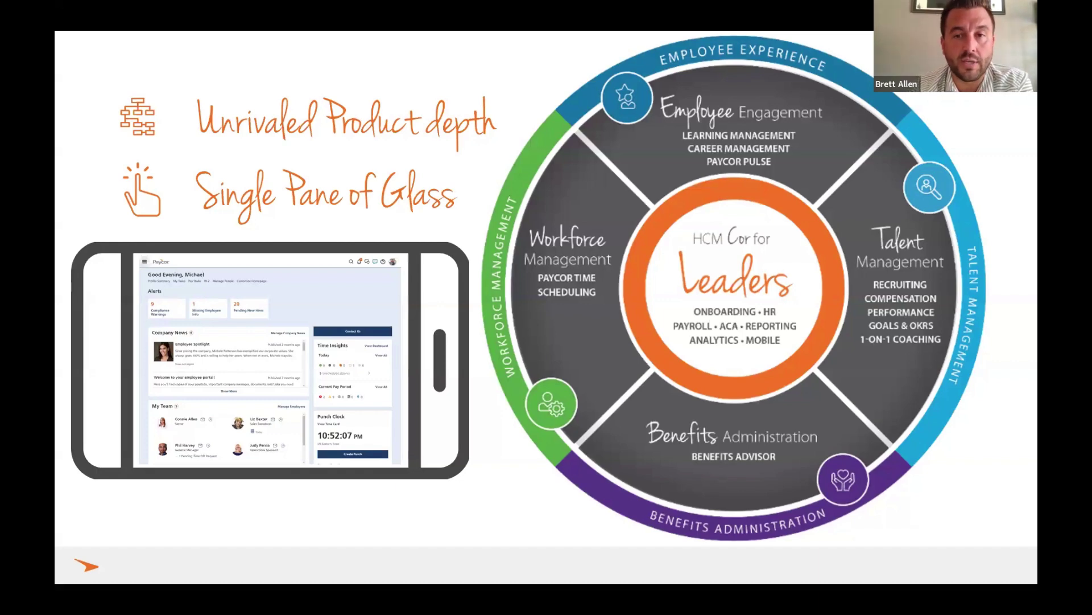
left_click(557, 192)
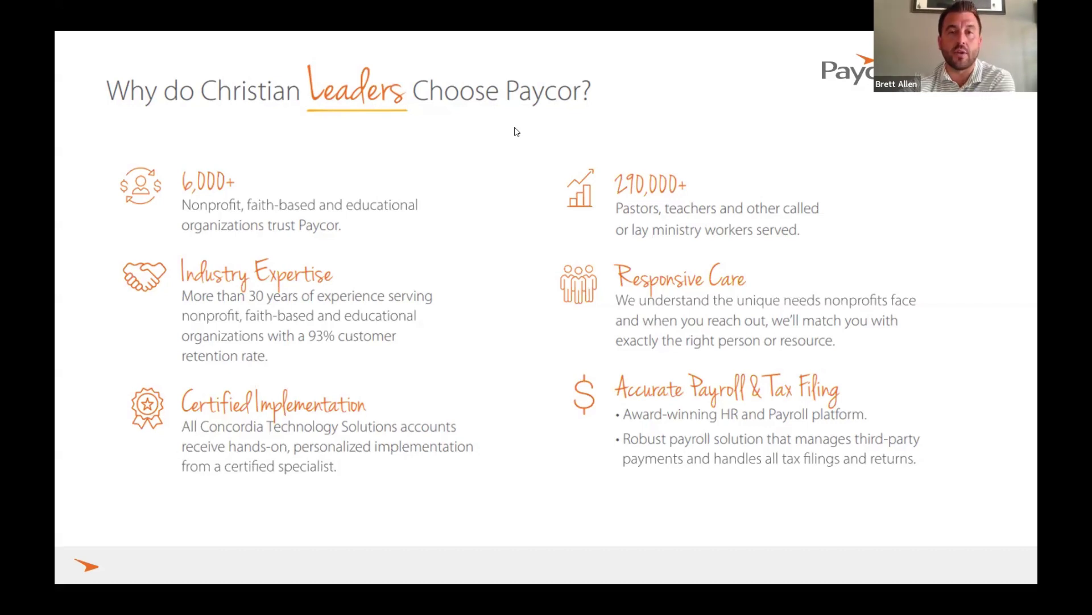
Advance to the closing Q&A slide, then step back to the previous slide.
left_click(812, 251)
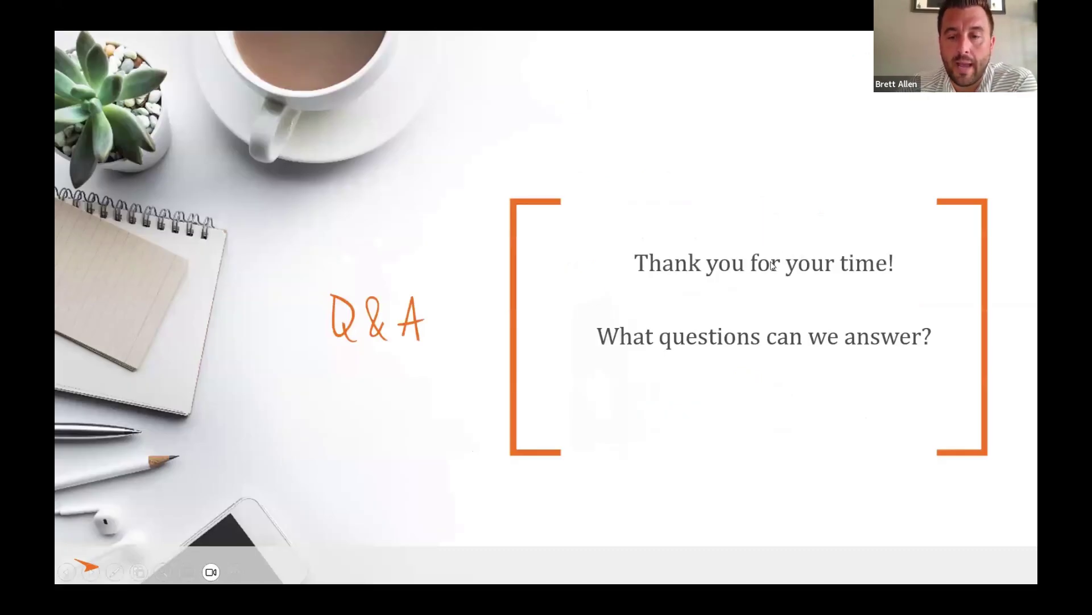
key("Left")
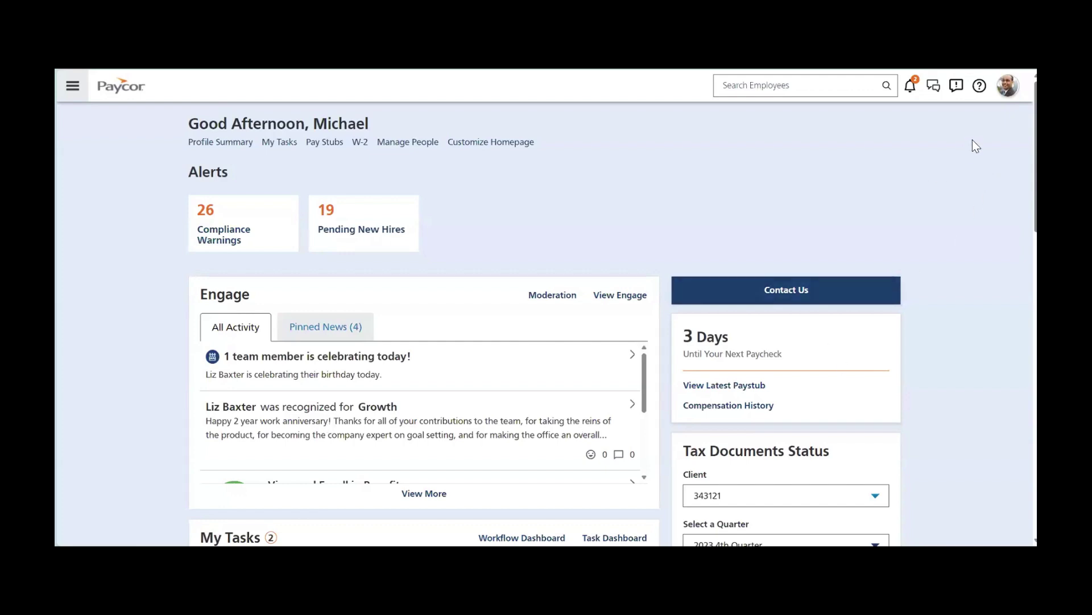
left_click(1035, 73)
scroll(963, 302, "down", 1)
scroll(963, 302, "down", 5)
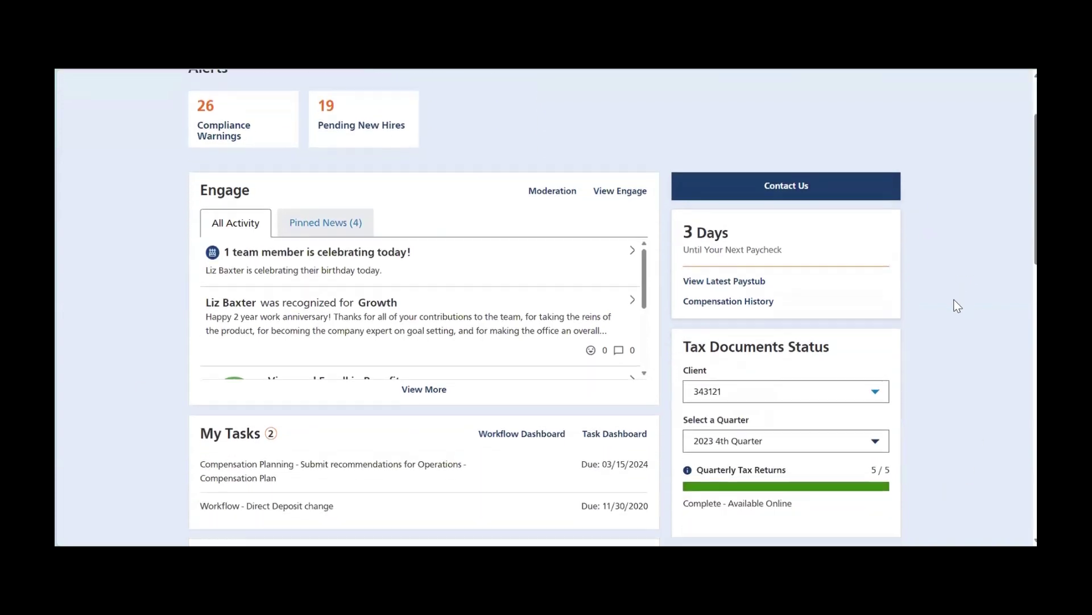
scroll(950, 316, "down", 5)
scroll(953, 322, "down", 2)
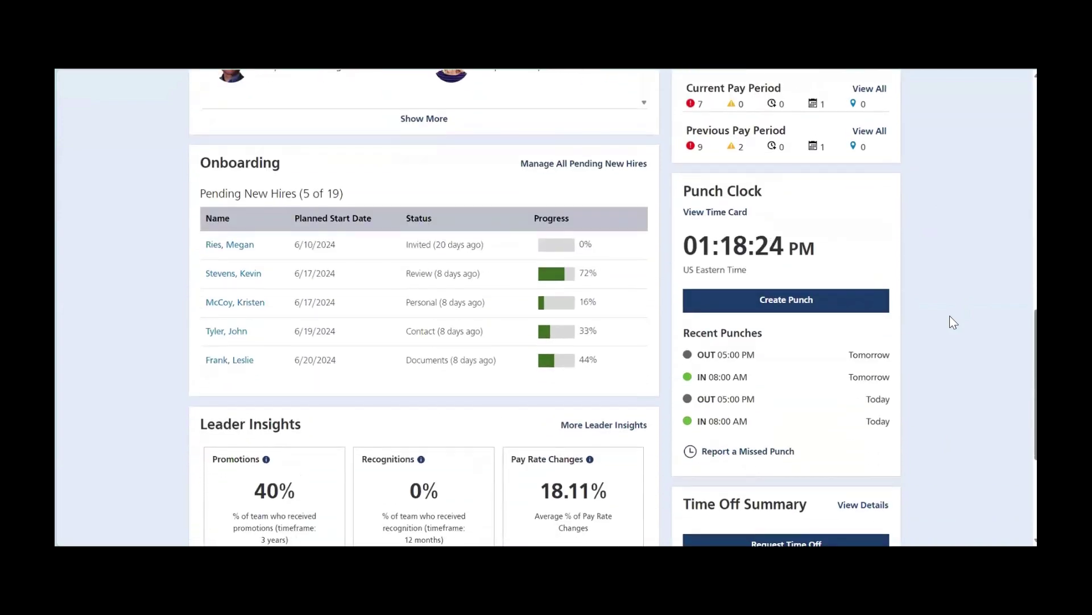
scroll(950, 316, "up", 12)
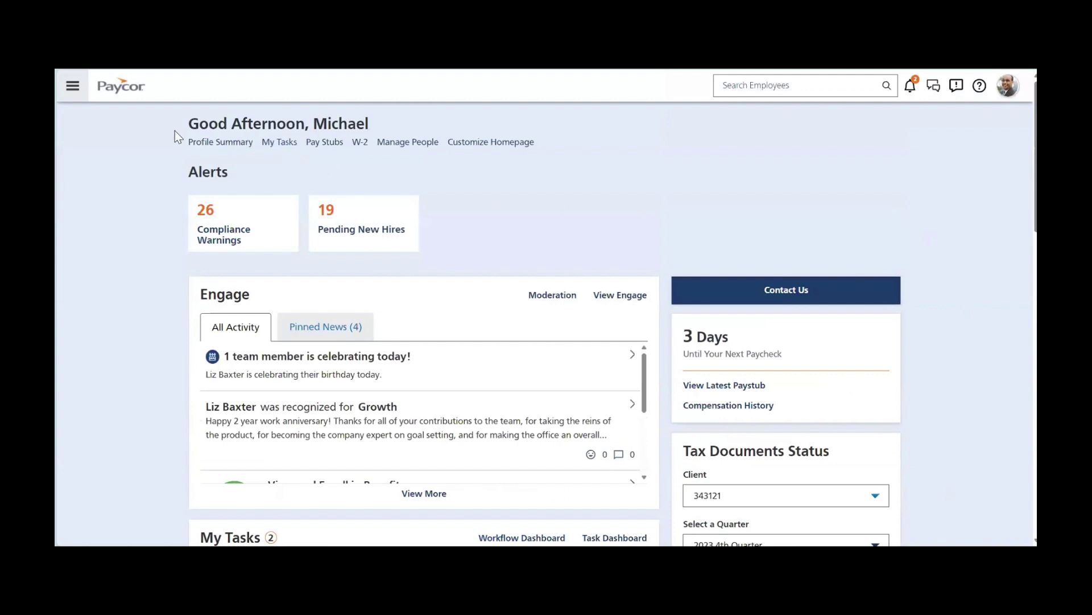
left_click(73, 85)
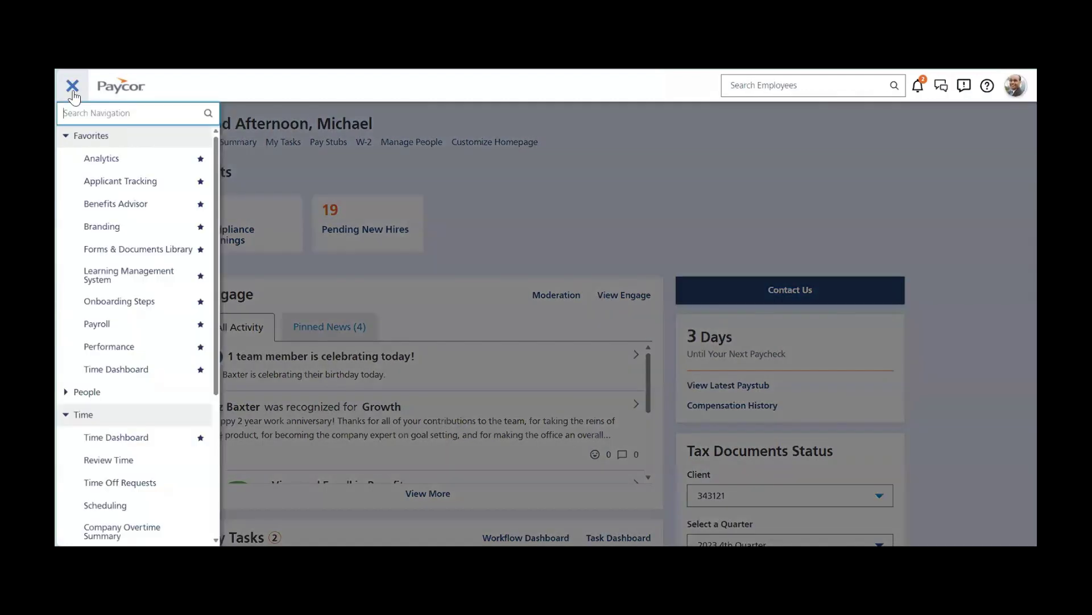
type("payroll")
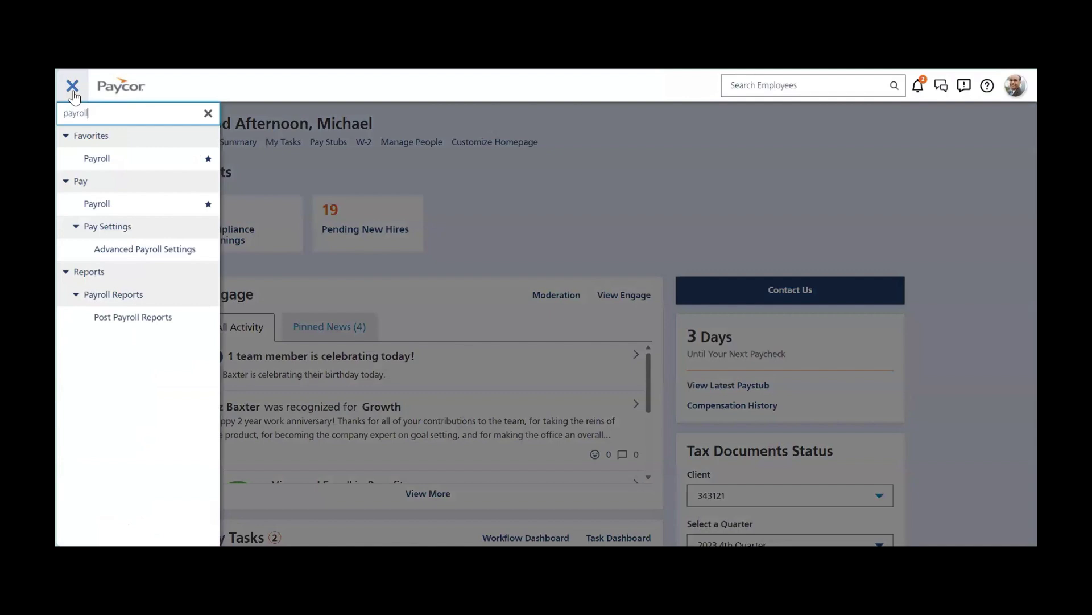
left_click(208, 112)
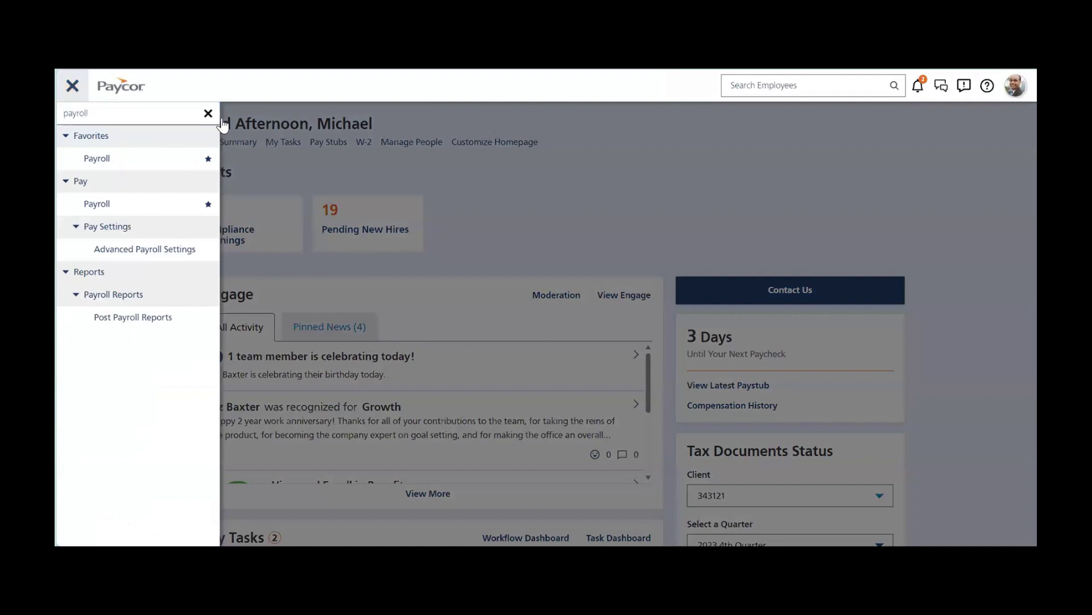
left_click(502, 209)
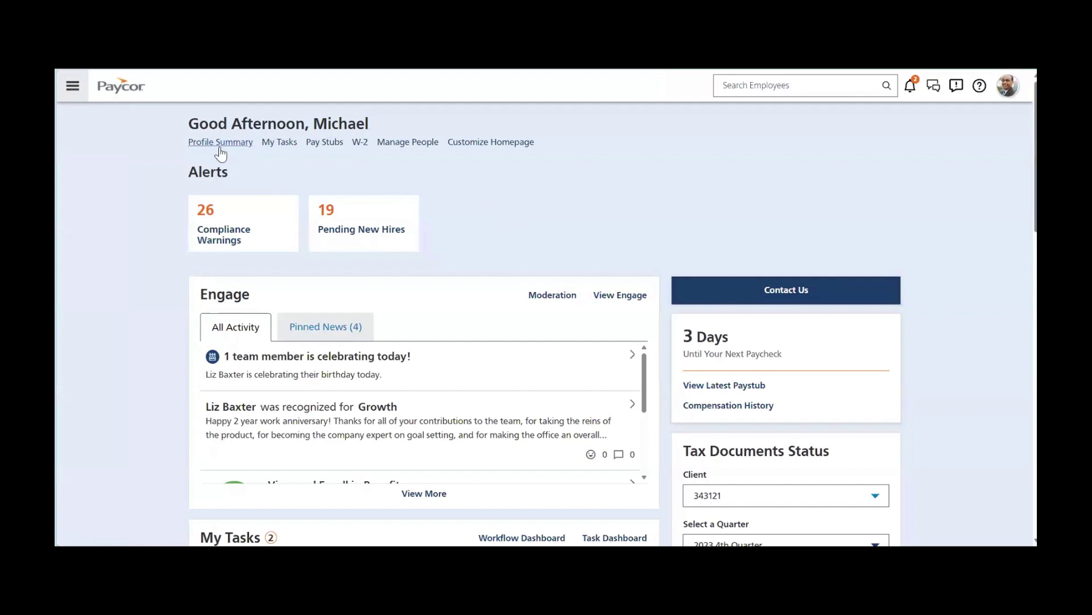
left_click(363, 151)
left_click(409, 147)
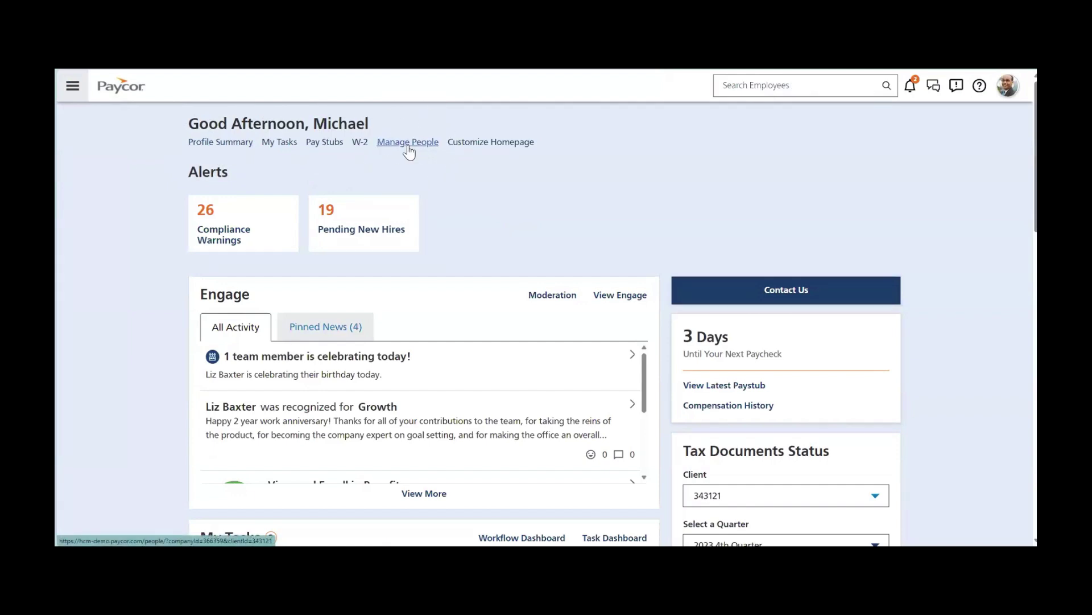
left_click(808, 93)
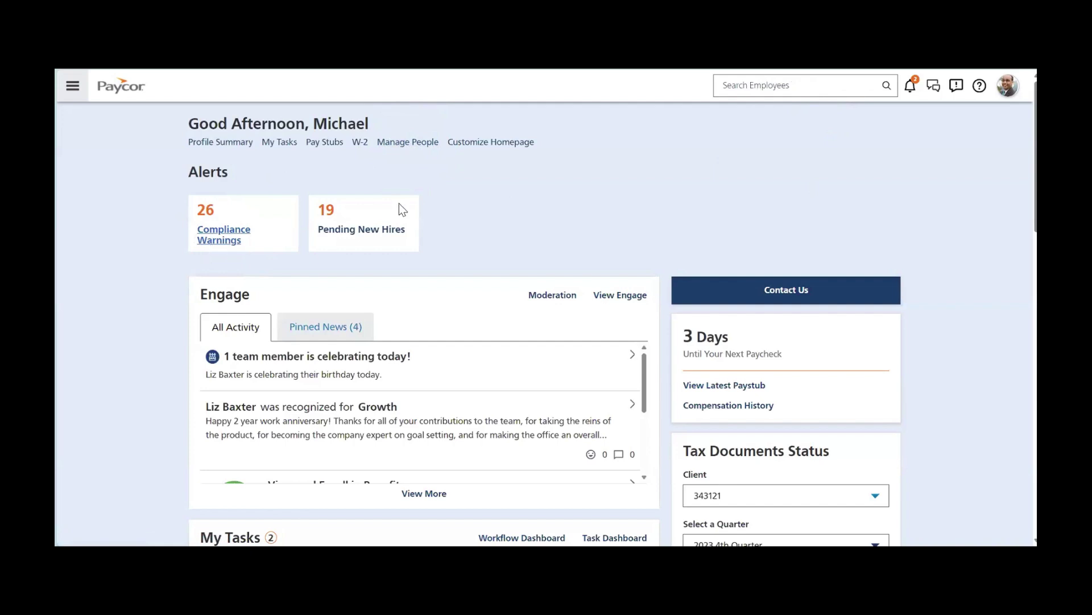
left_click(834, 300)
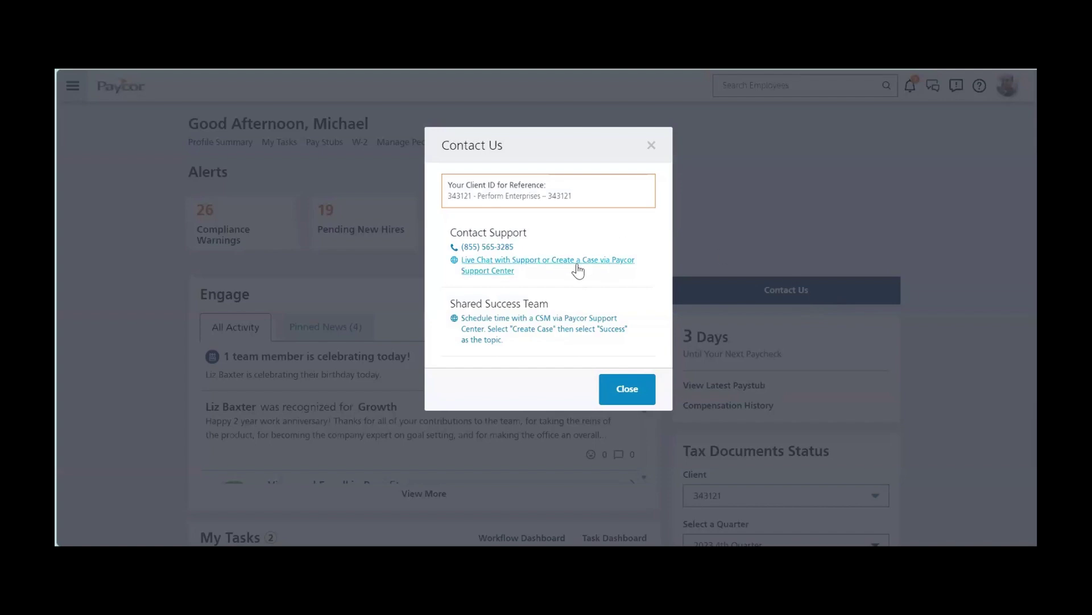
left_click(650, 147)
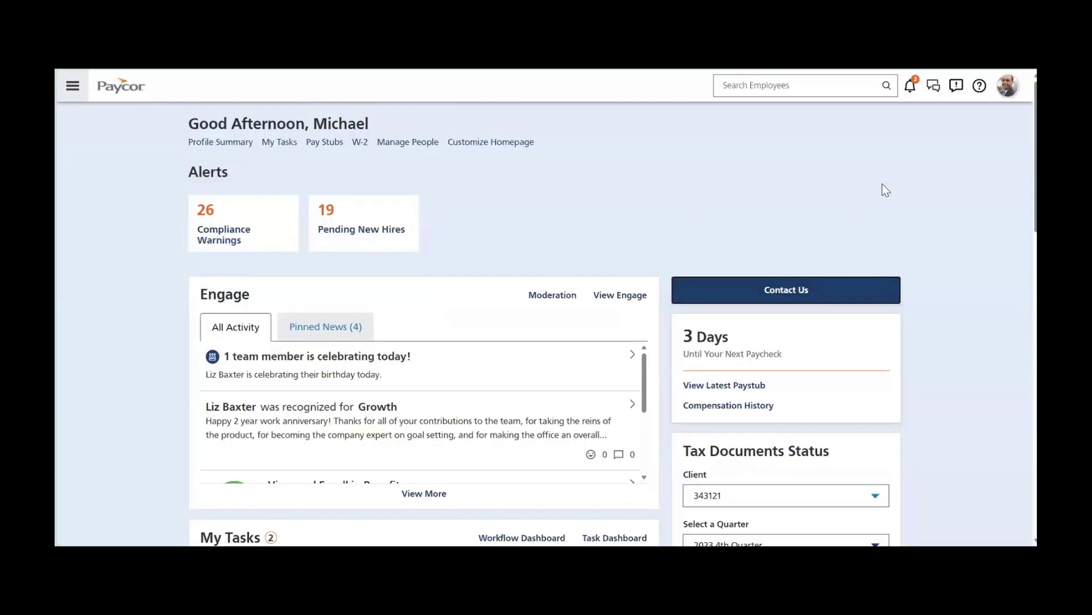
left_click(978, 88)
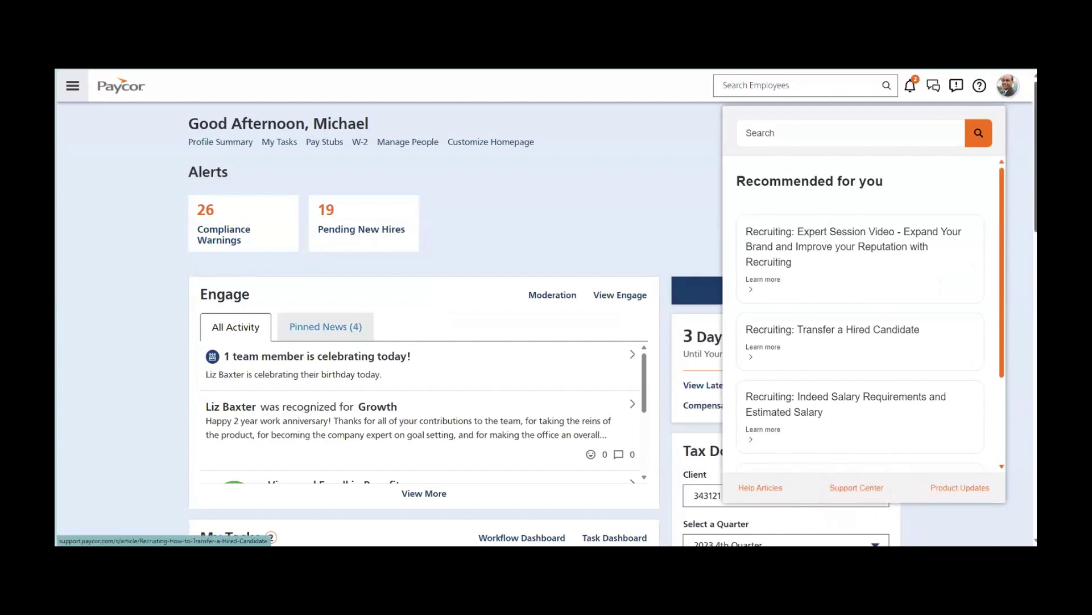
left_click(979, 85)
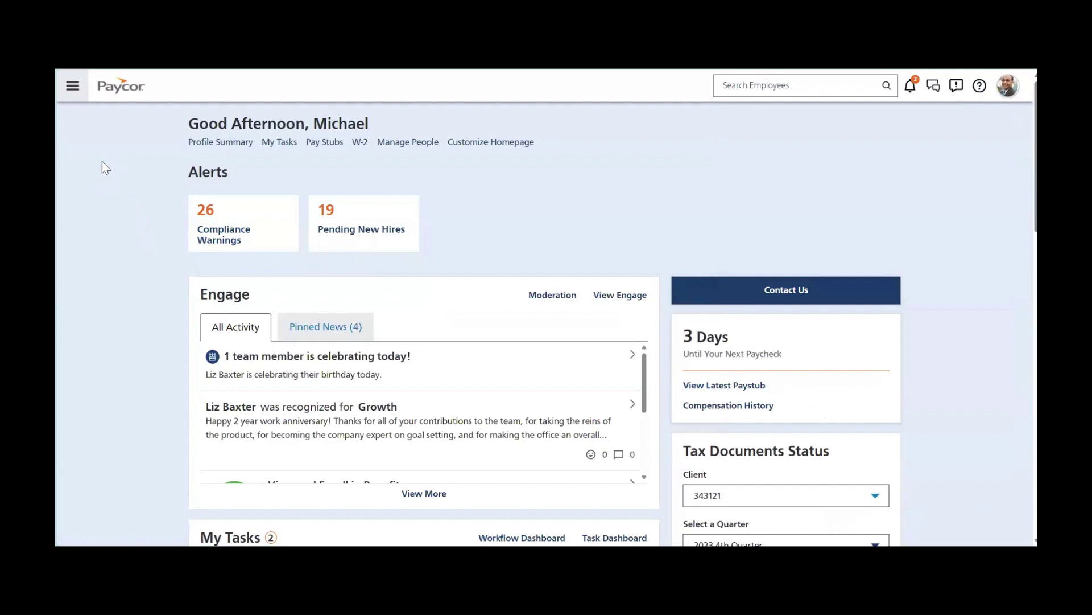
Browse the navigation panel, collapsing Time and expanding Resources, then close it.
left_click(72, 86)
scroll(143, 273, "down", 1)
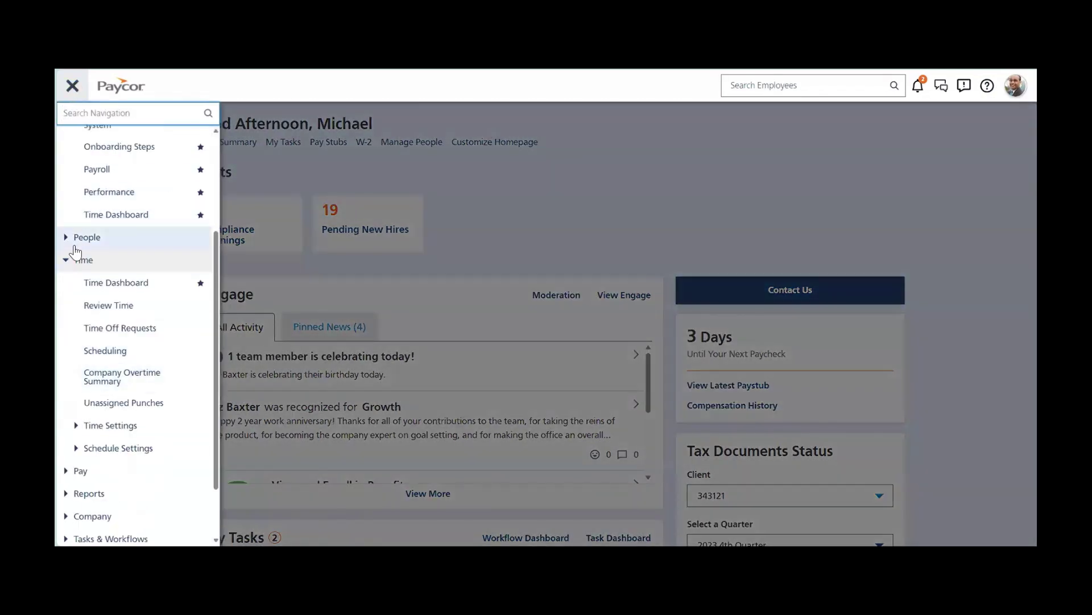
scroll(71, 259, "up", 3)
left_click(71, 415)
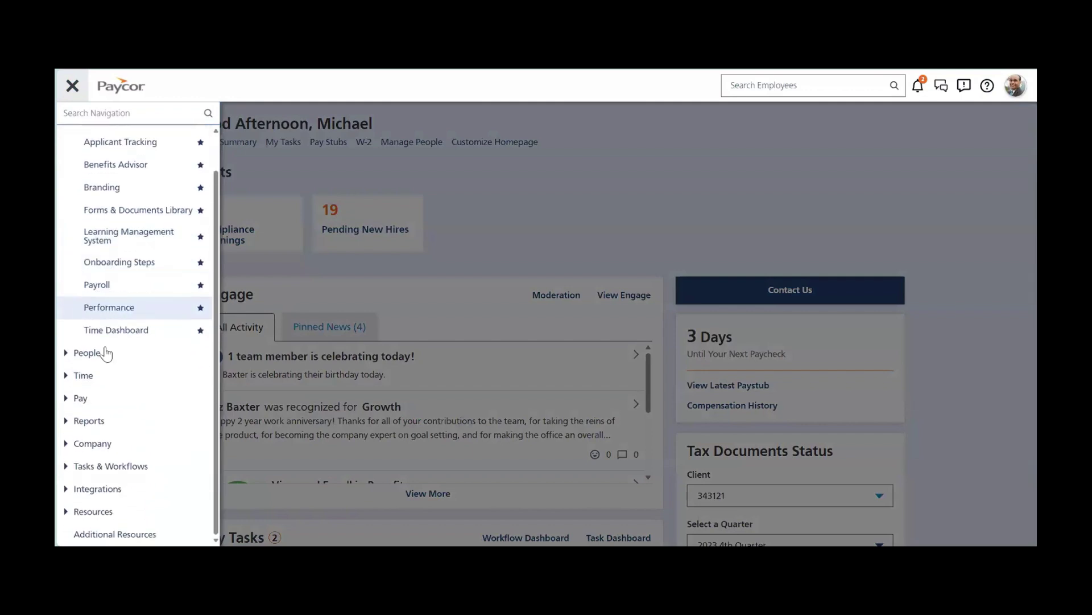
left_click(78, 512)
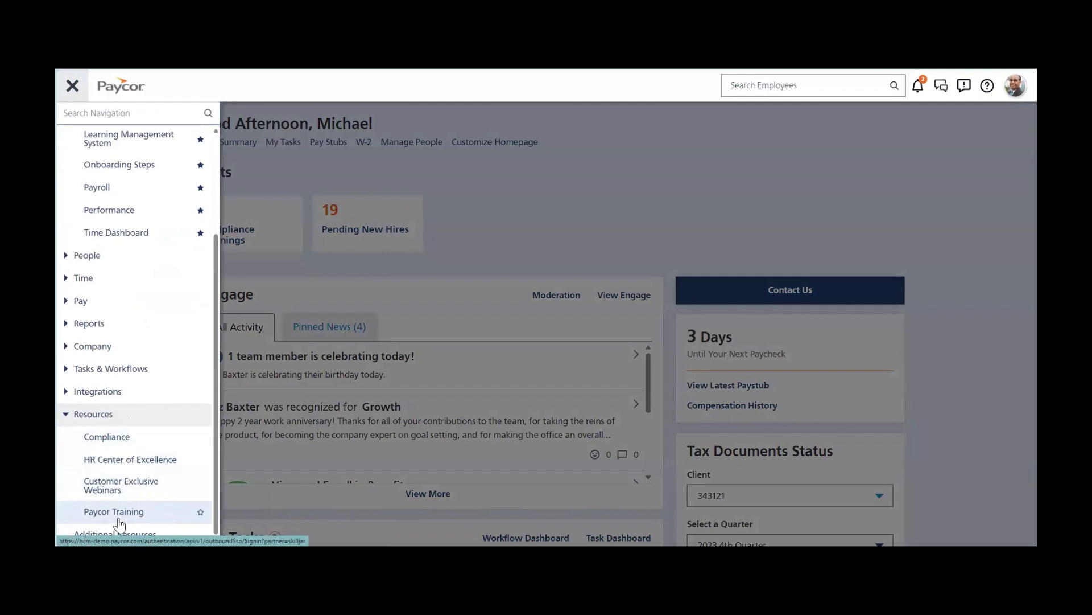
left_click(637, 202)
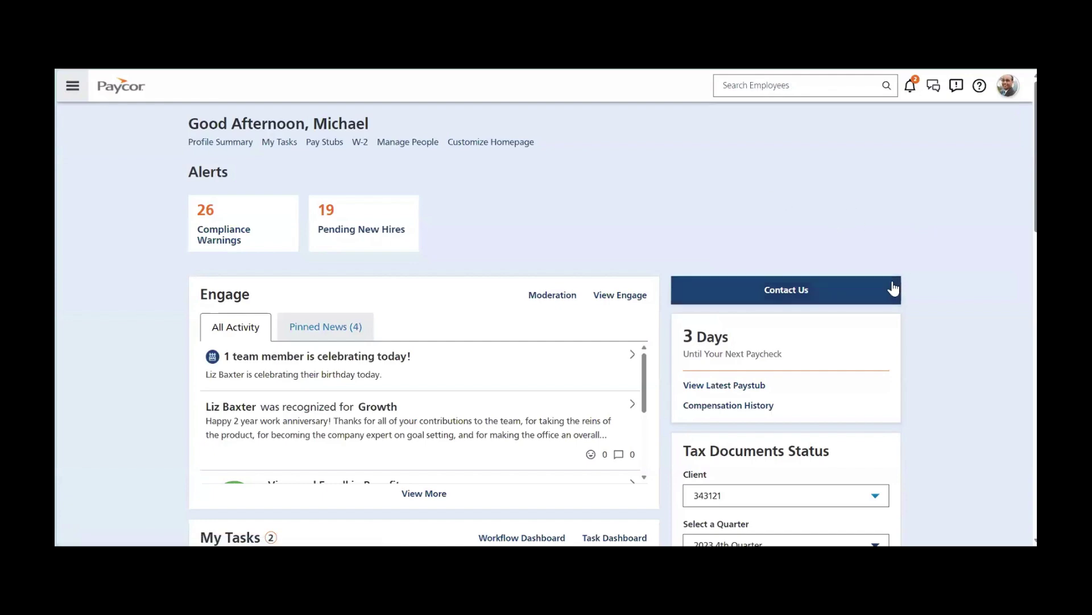
Expand My Team to list all five members, then scroll down to Leader Insights.
scroll(922, 279, "down", 3)
scroll(924, 279, "down", 4)
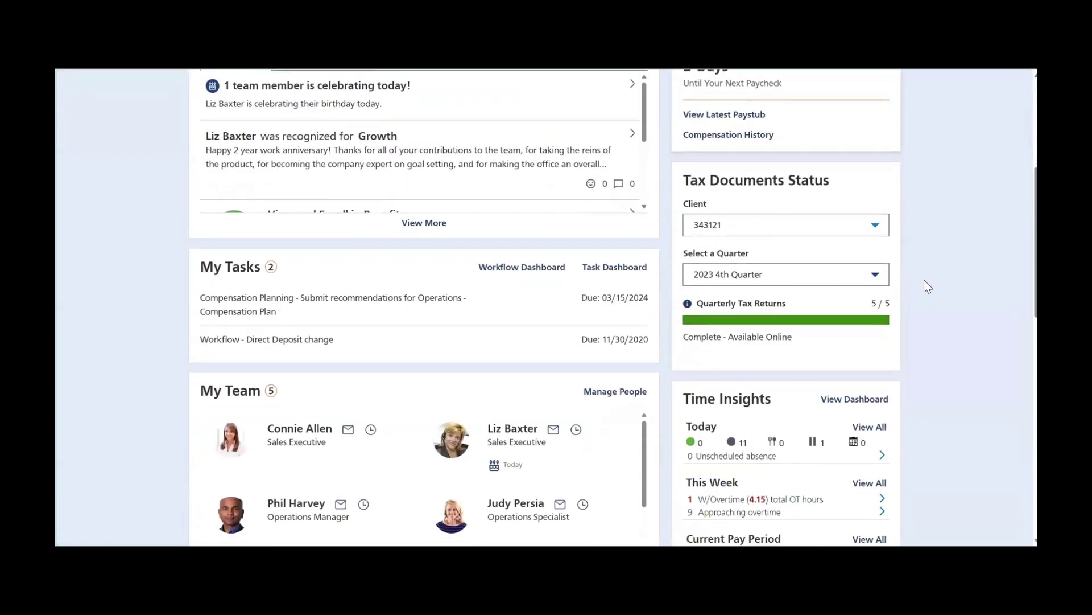
left_click(444, 480)
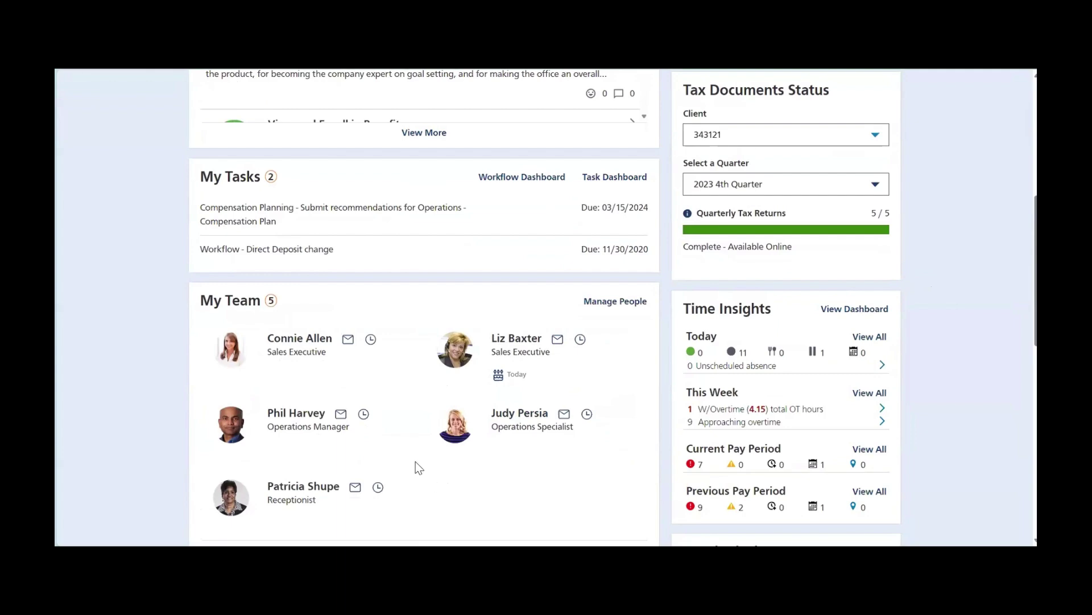
scroll(419, 462, "down", 8)
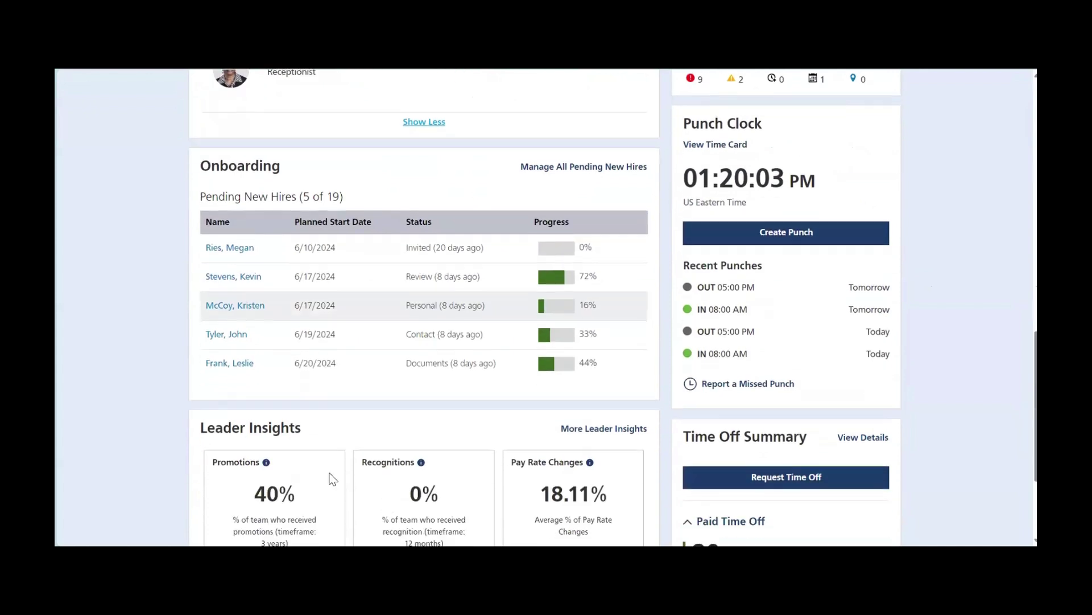
scroll(333, 479, "down", 1)
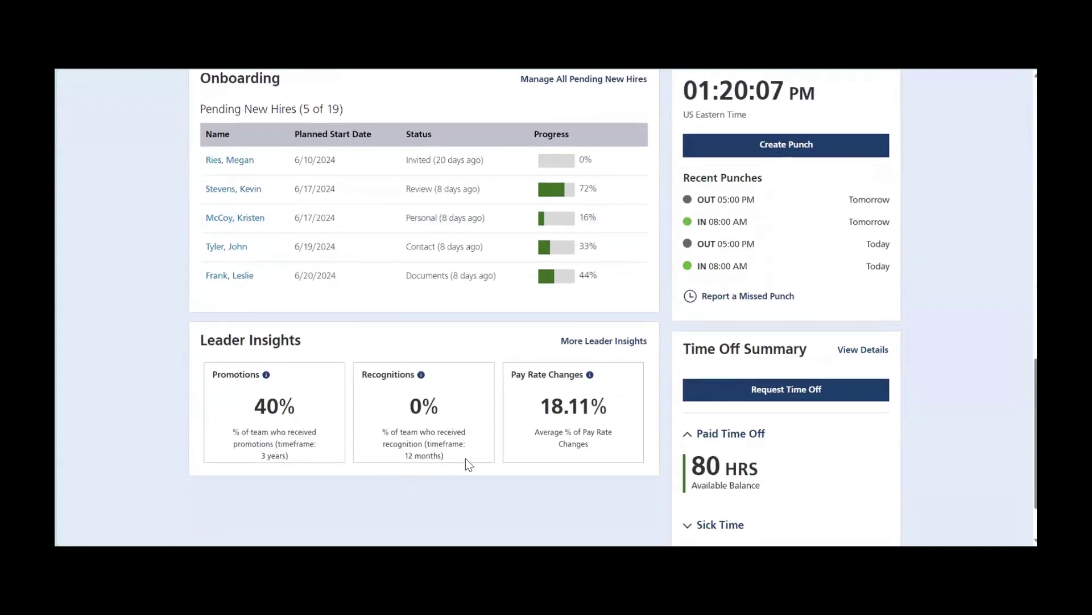
Review the full Leader Insights page and its list of available insight views.
left_click(581, 340)
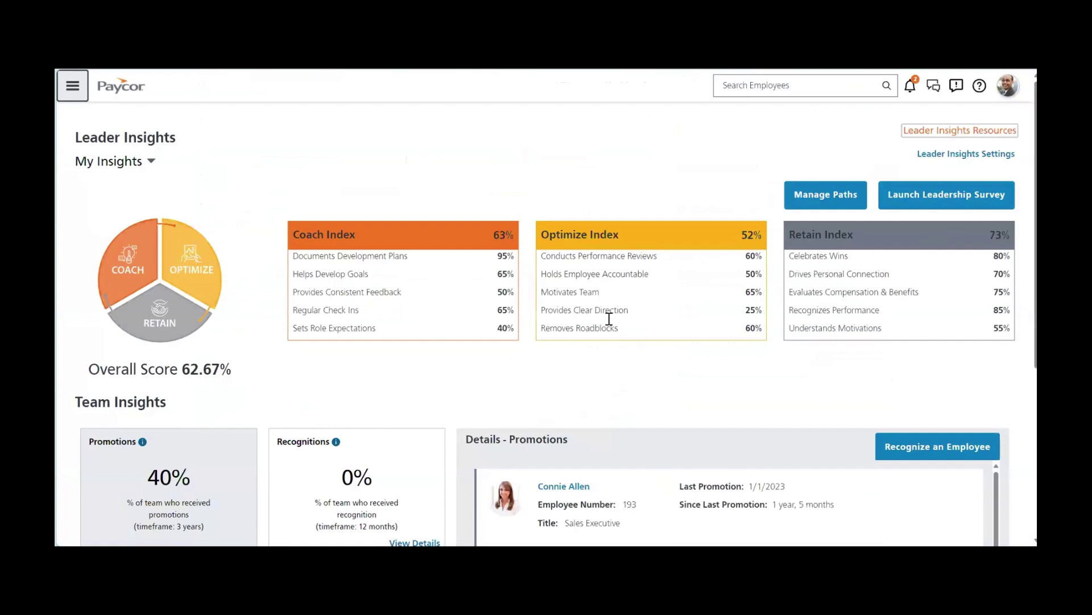
scroll(449, 378, "down", 3)
scroll(453, 379, "down", 1)
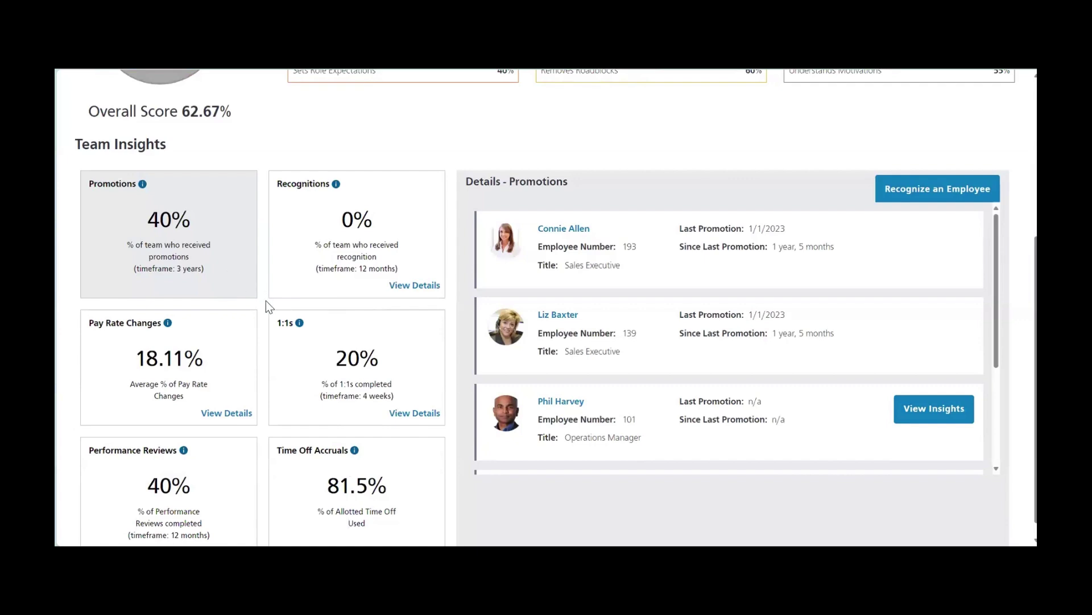
scroll(265, 306, "up", 5)
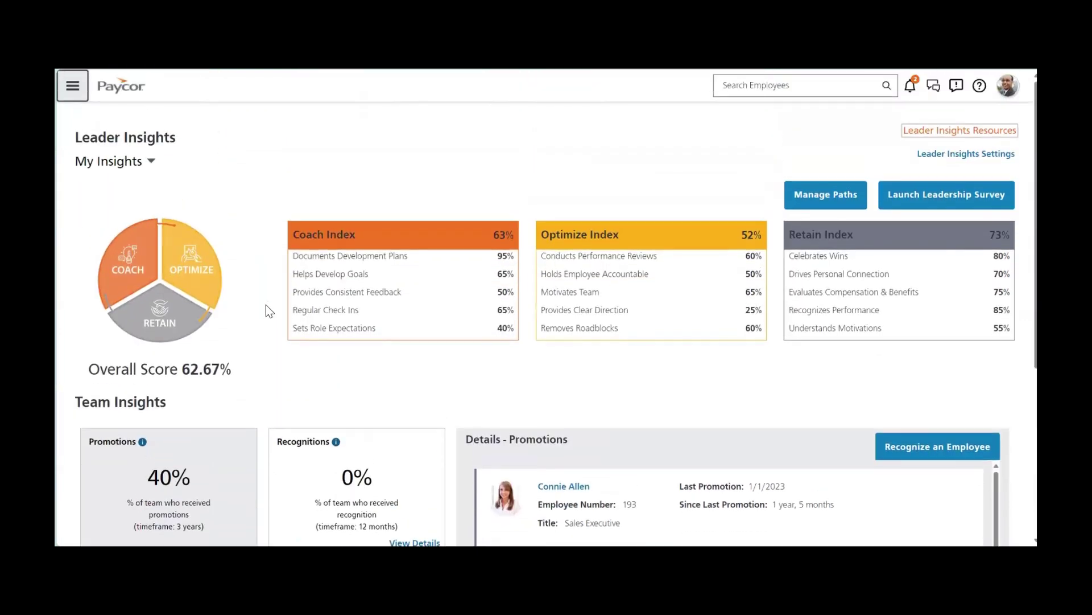
left_click(149, 161)
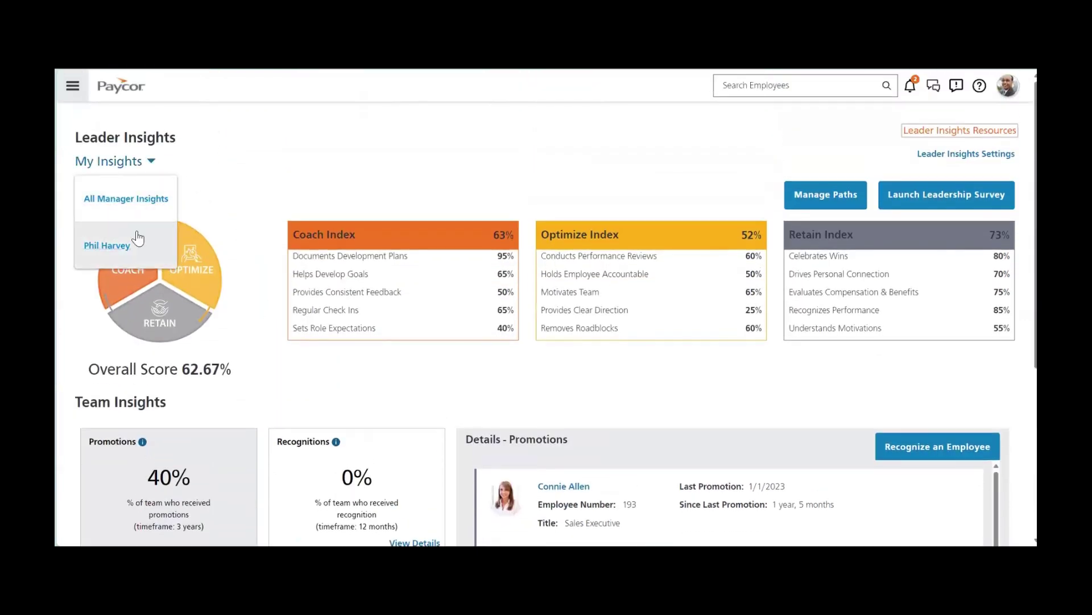
left_click(256, 173)
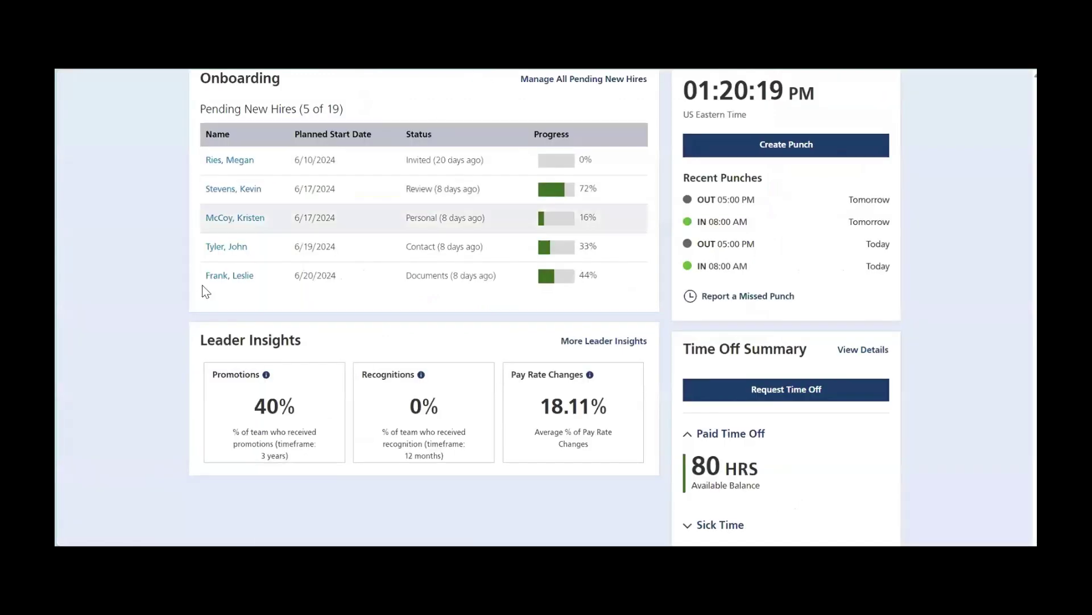
Show the Pinned News (4) posts on the employee home page, down to Company Picnic.
scroll(118, 357, "up", 4)
scroll(117, 357, "up", 10)
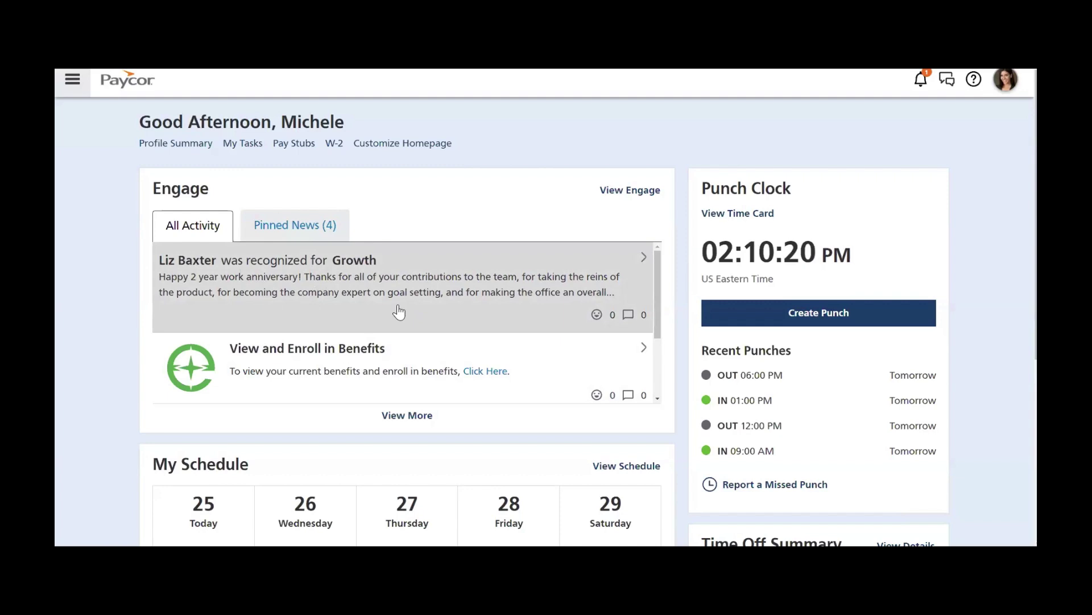
scroll(399, 312, "down", 2)
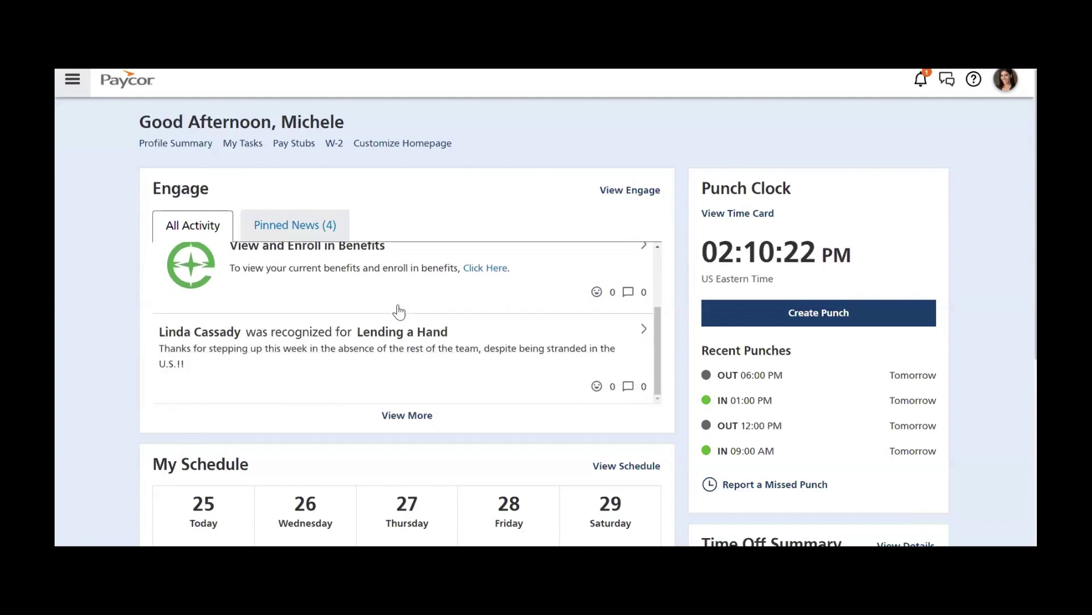
left_click(323, 225)
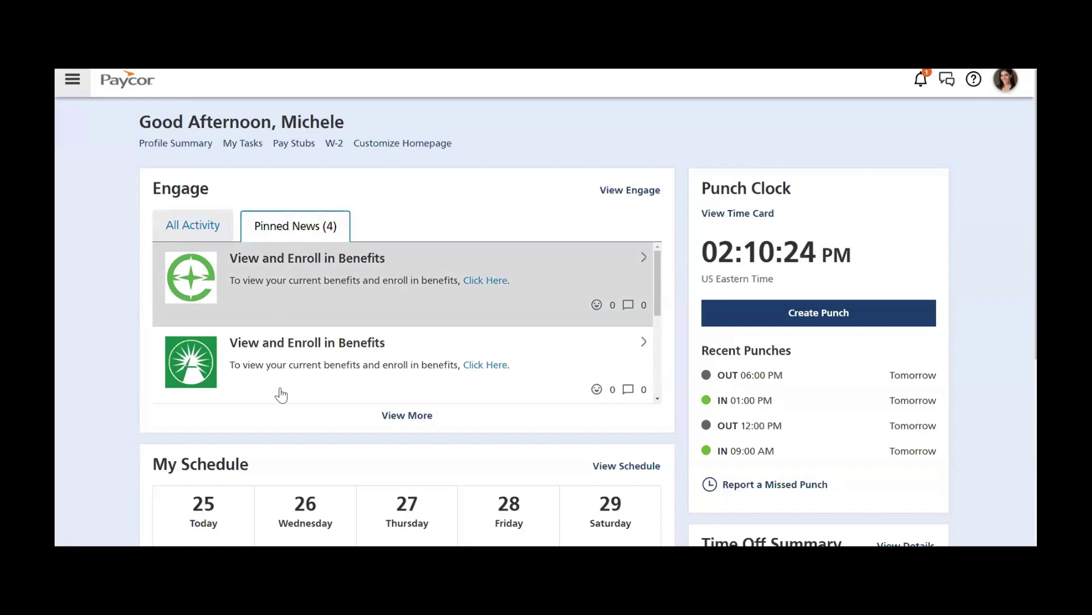
scroll(307, 370, "down", 5)
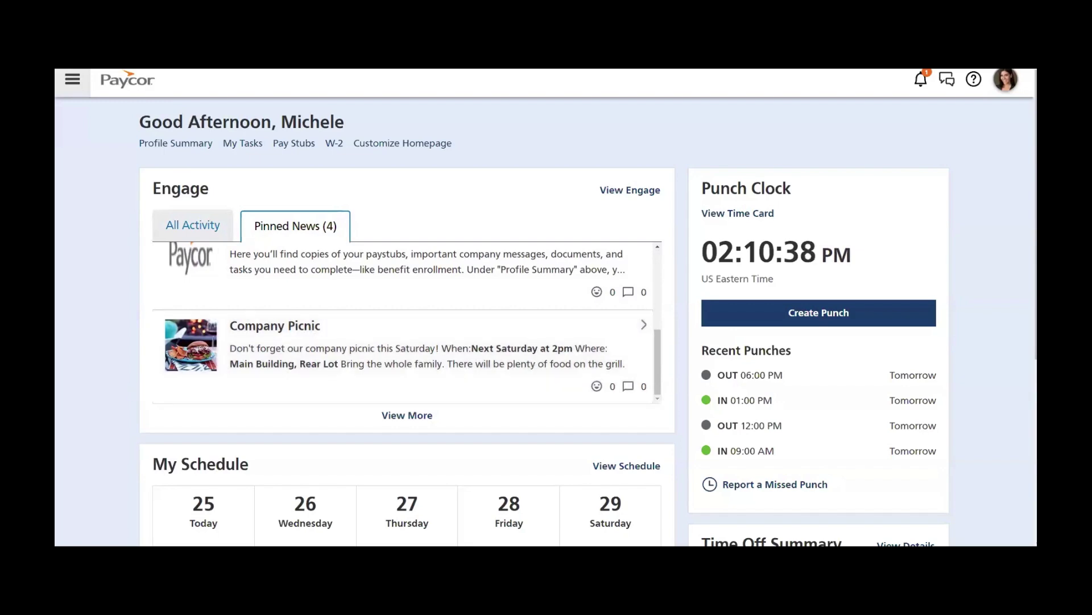
left_click(72, 79)
type("payroll")
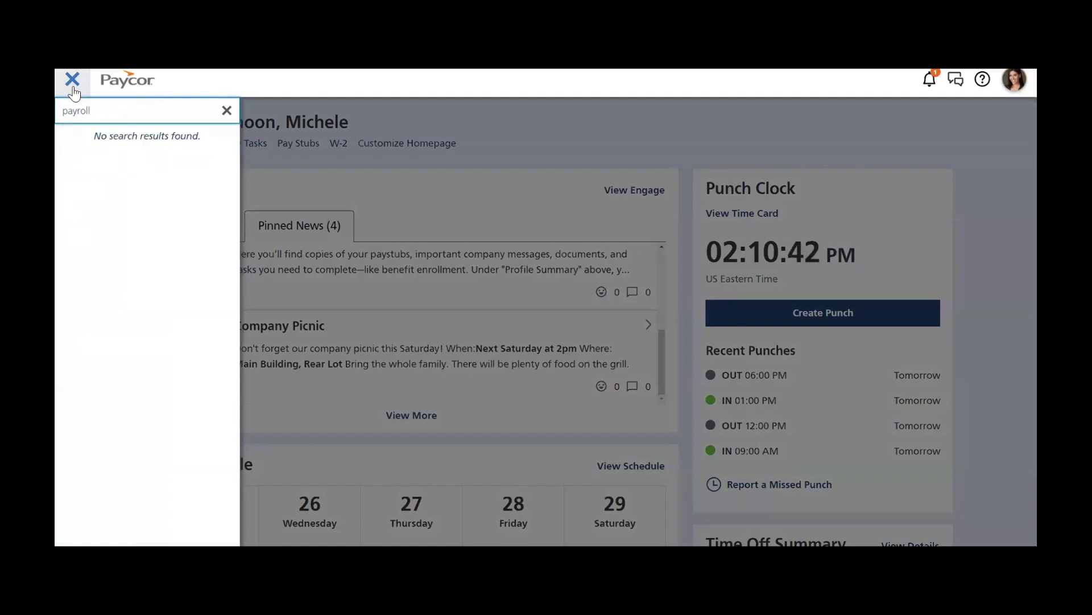
key("BackSpace")
key("BackSpace")
key("BackSpace")
key("BackSpace")
key("BackSpace")
key("BackSpace")
key("BackSpace")
left_click(504, 136)
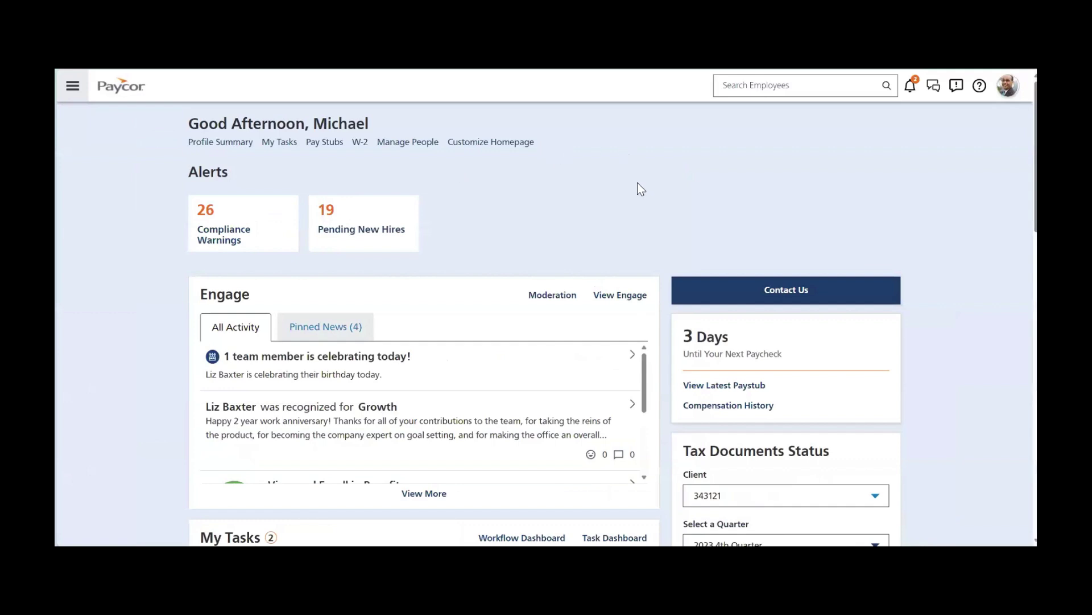
Open Manage People to list the 7 employees with titles, departments and managers.
left_click(416, 143)
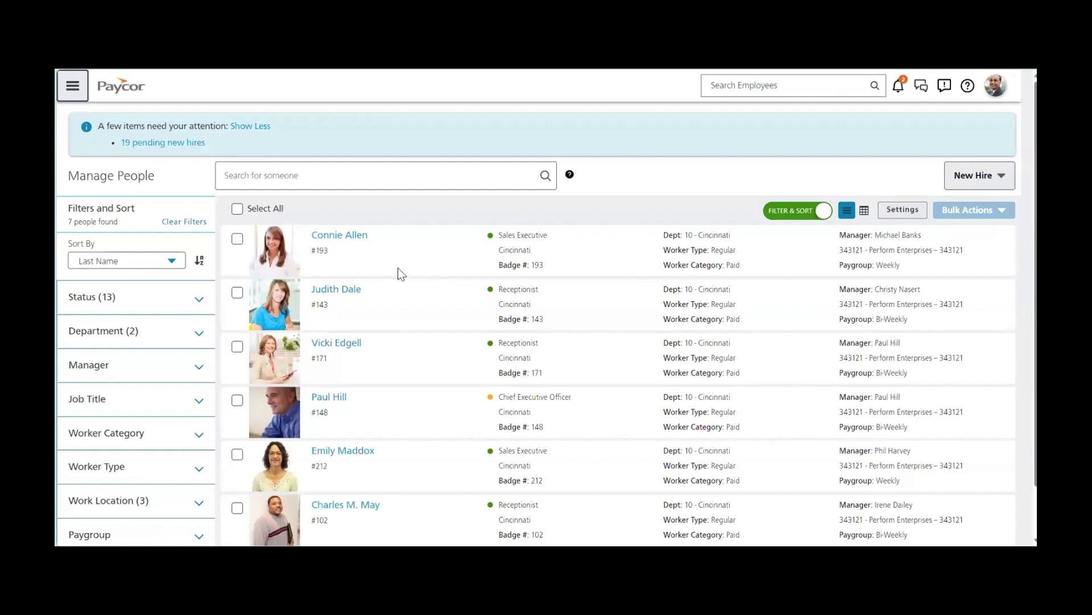
Bring up the New Hire options to begin a Single New Hire setup.
left_click(968, 180)
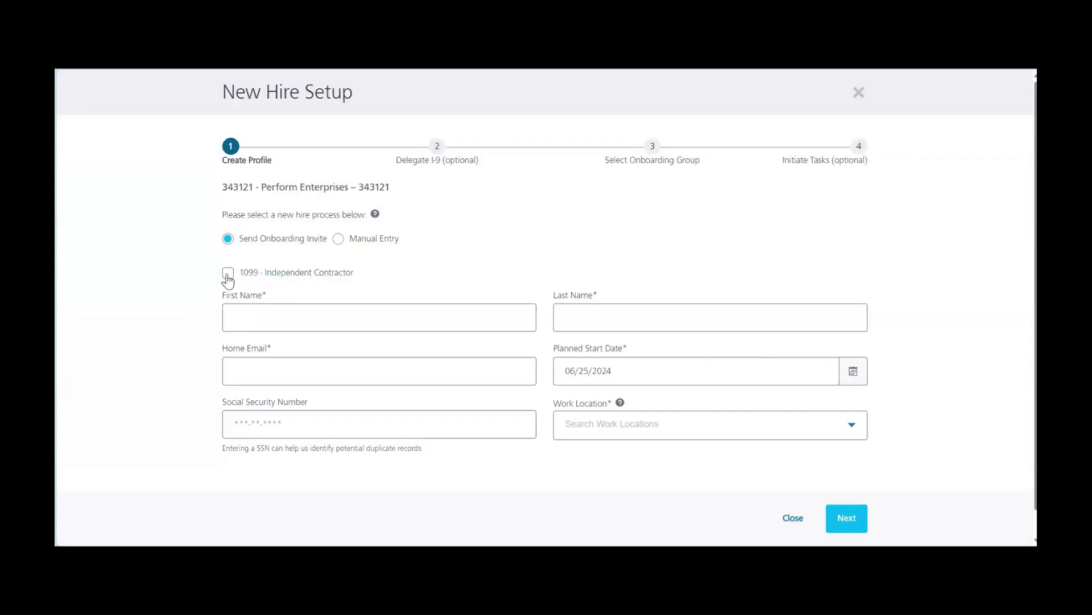
Enter the new hire's first name, last name and home email, with Cincinnati as work location.
left_click(264, 317)
key("Tab")
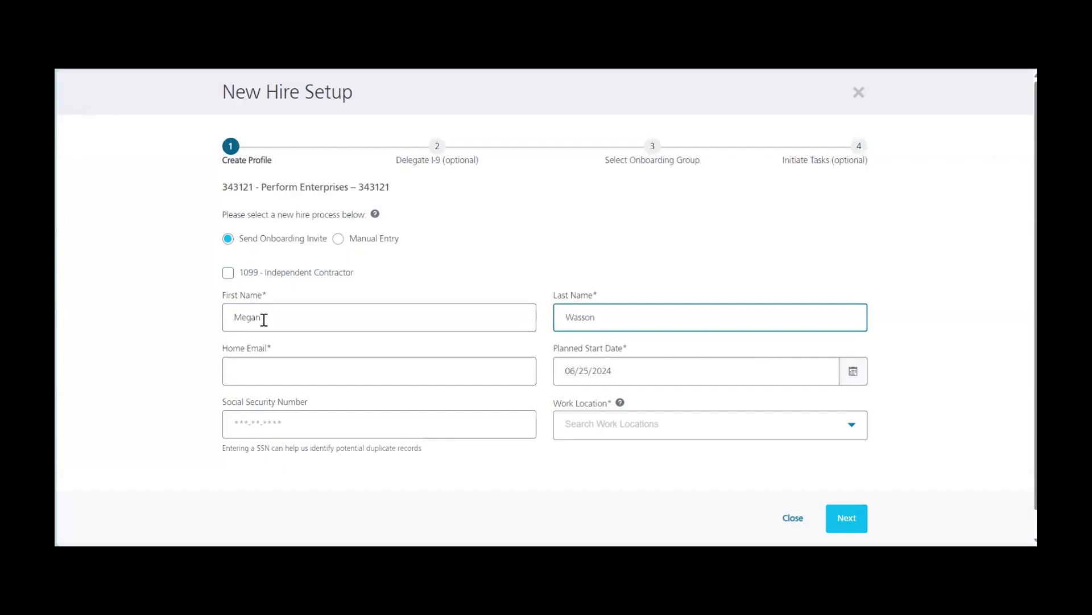
left_click(263, 380)
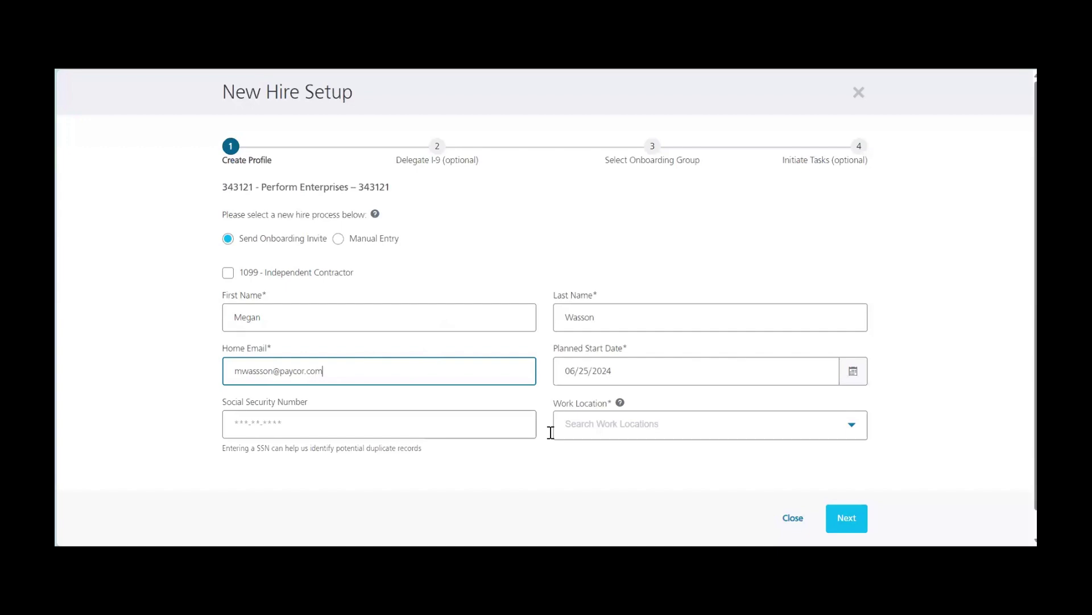
left_click(582, 433)
left_click(591, 520)
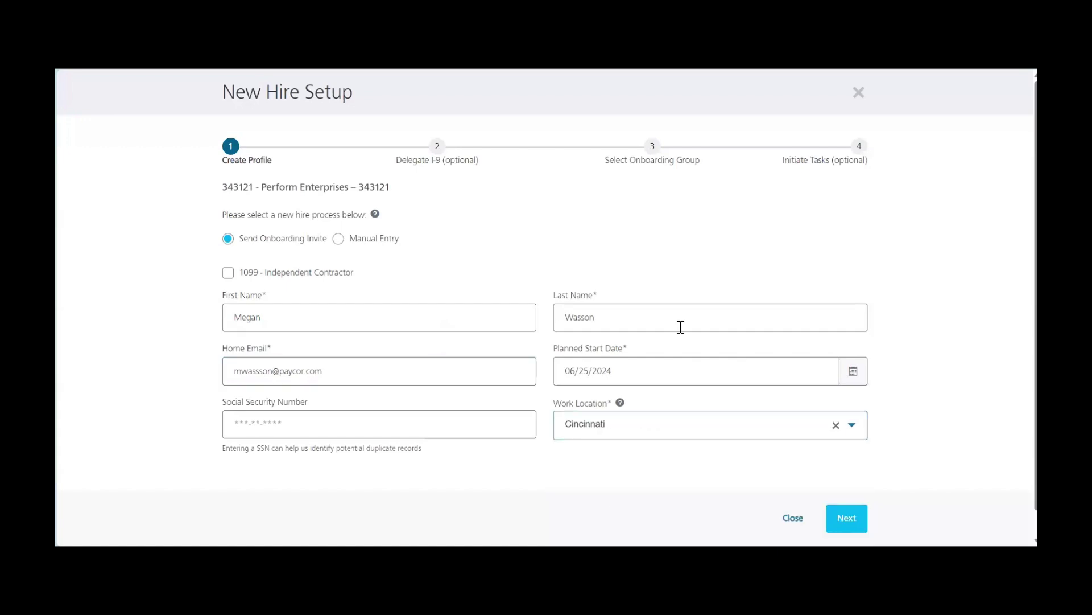
left_click(846, 518)
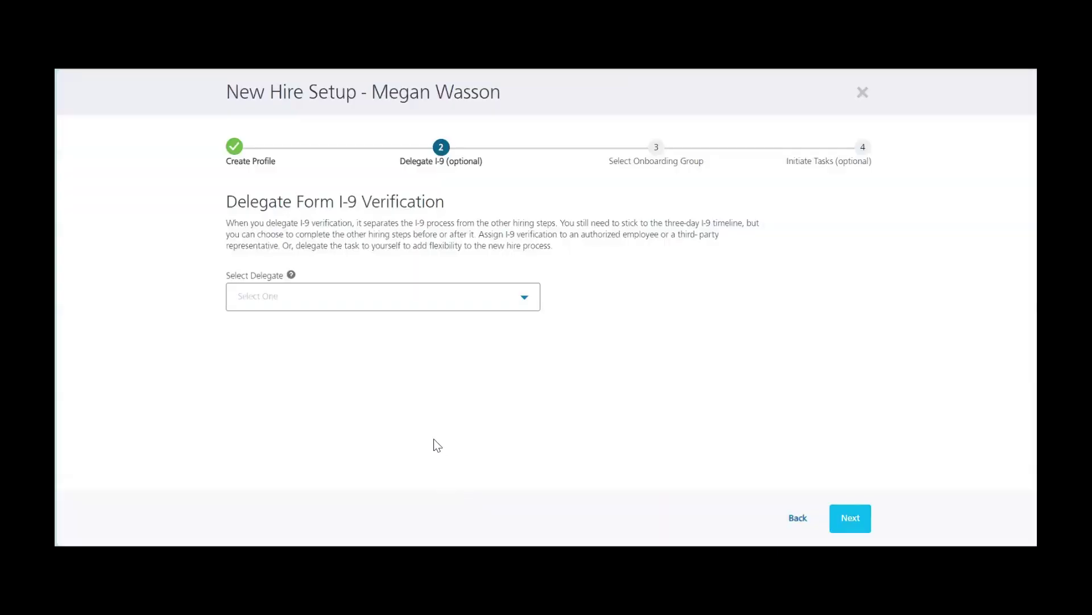
Delegate I-9 verification to Myself and continue to onboarding group selection.
left_click(409, 302)
left_click(391, 370)
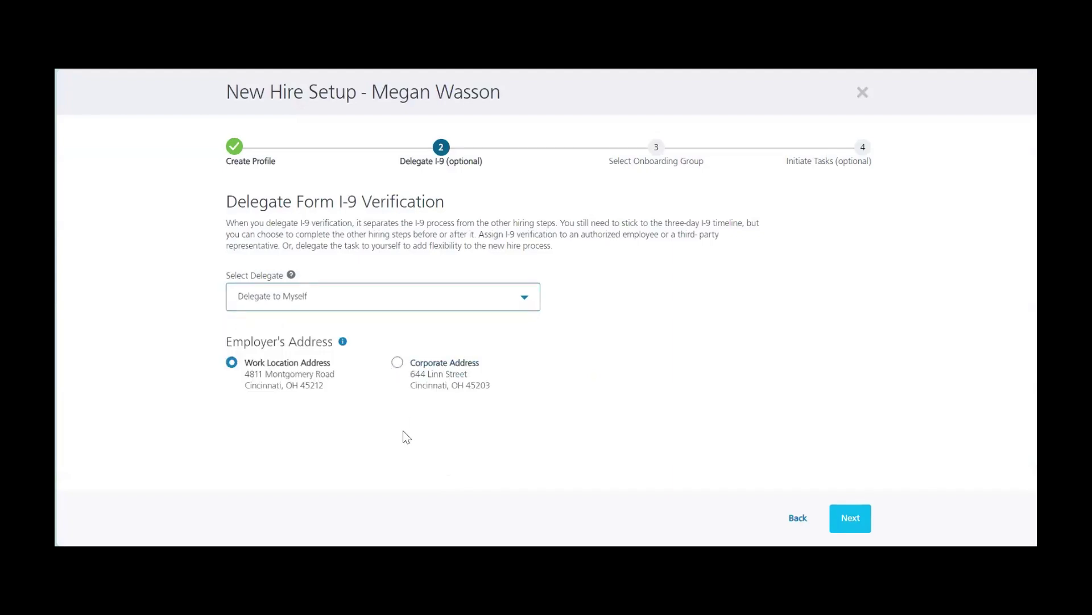
left_click(852, 522)
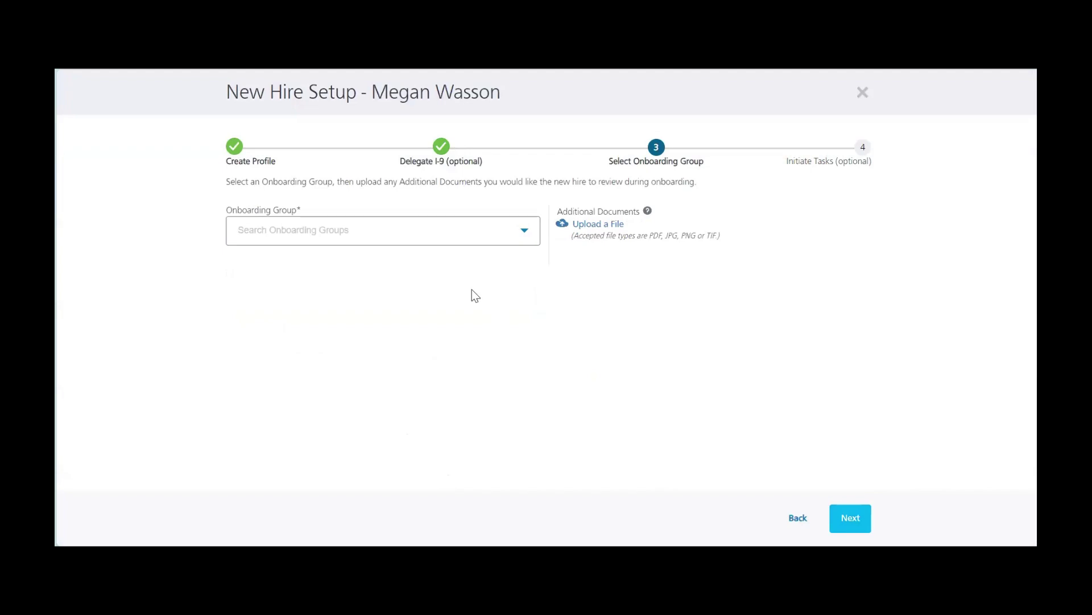
Try the Full-Time onboarding group, then switch to Remote with its two documents and continue.
left_click(458, 230)
left_click(287, 336)
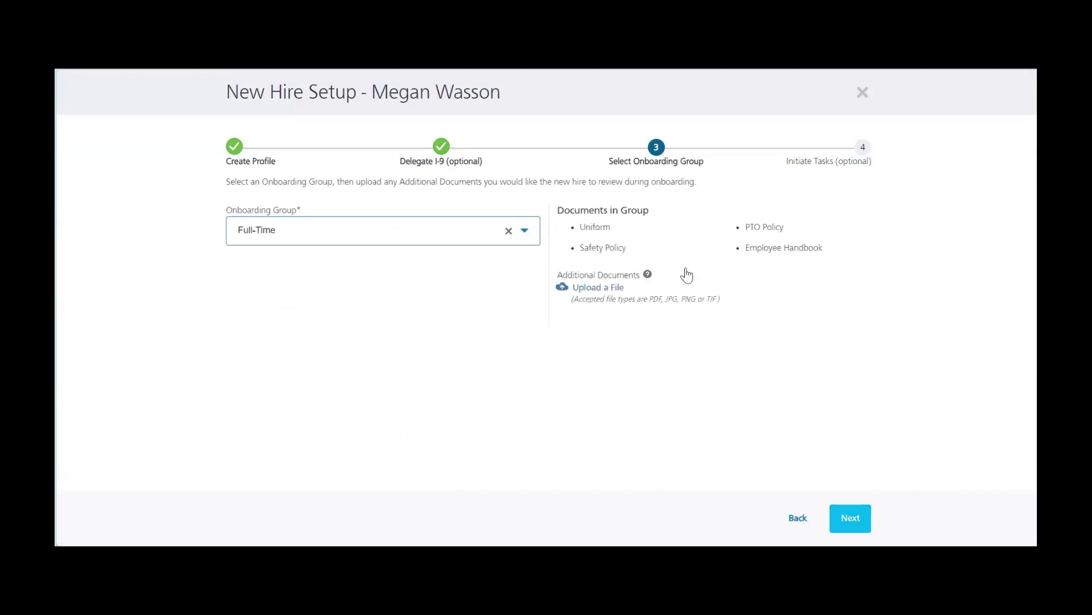
left_click_drag(776, 254, 572, 229)
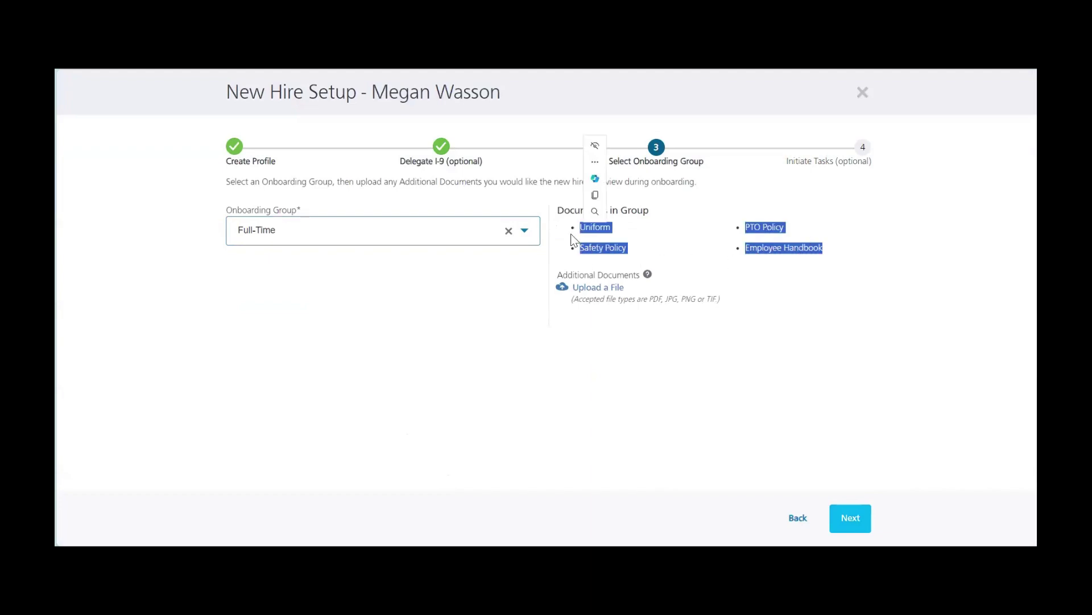
left_click(470, 238)
scroll(389, 324, "down", 2)
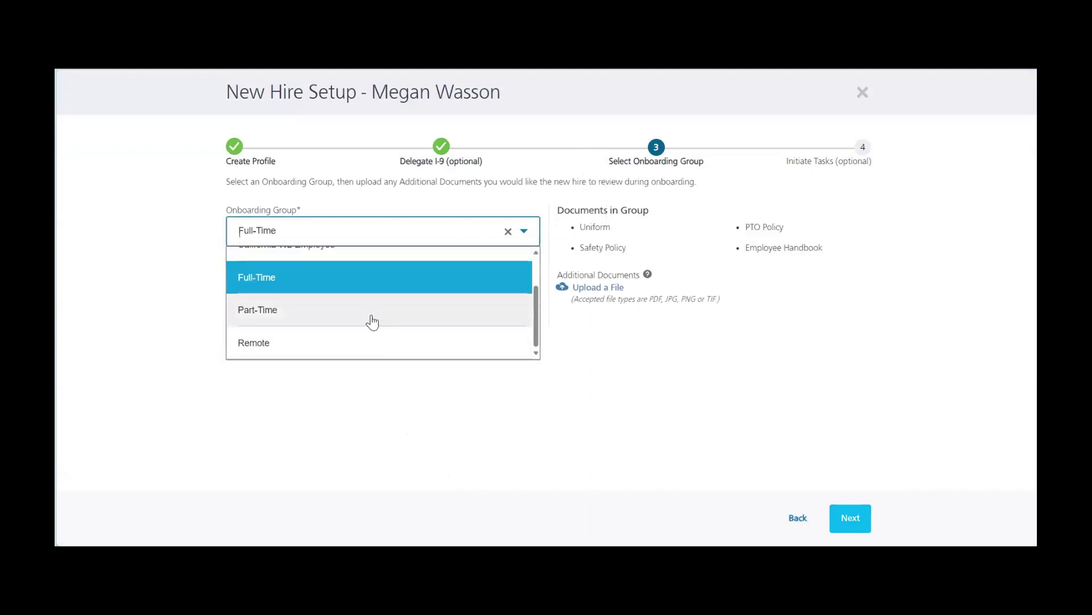
left_click(361, 342)
left_click_drag(840, 226, 572, 230)
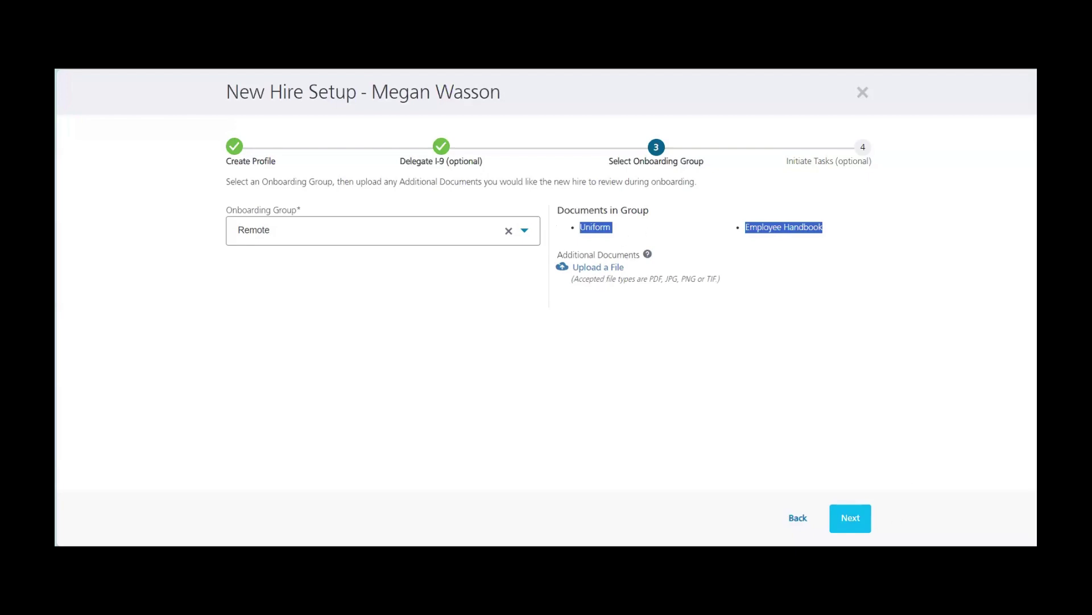
left_click(855, 517)
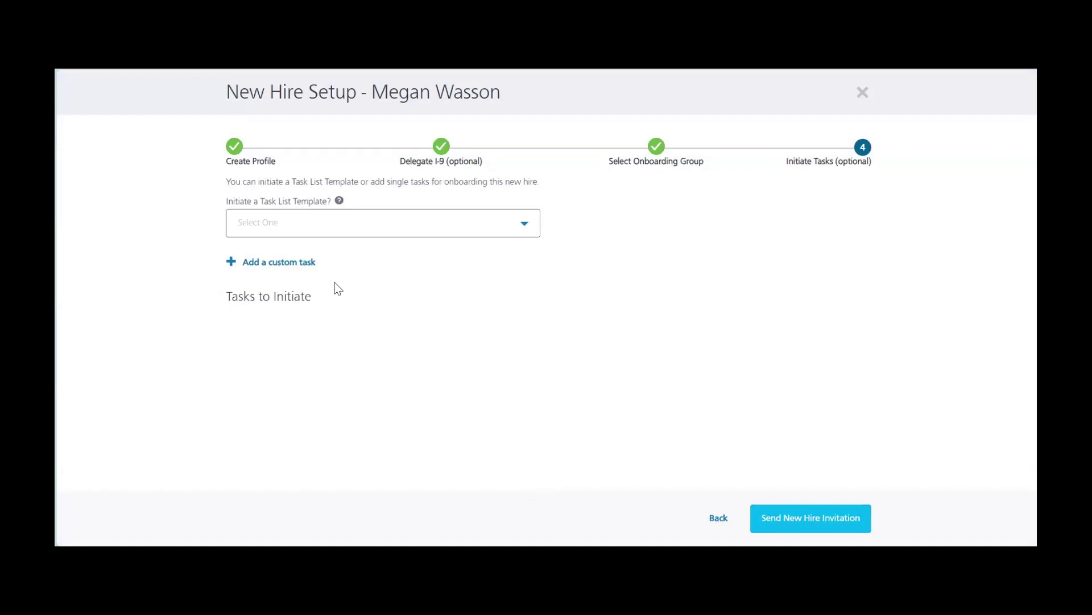
Start adding a custom onboarding task and scroll down the Initiate Tasks step.
left_click(288, 263)
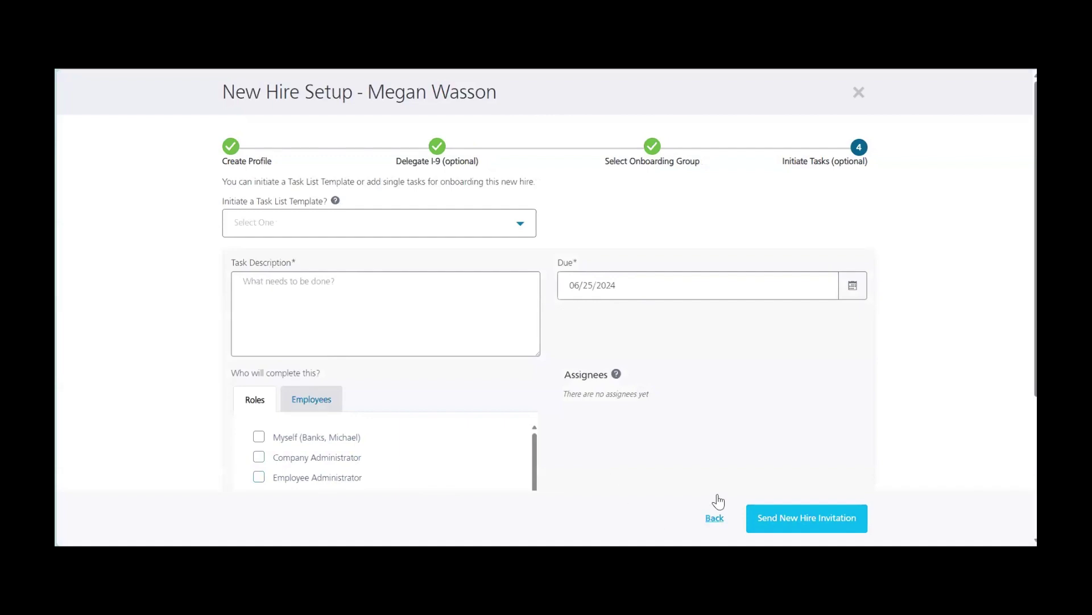
scroll(670, 414, "down", 4)
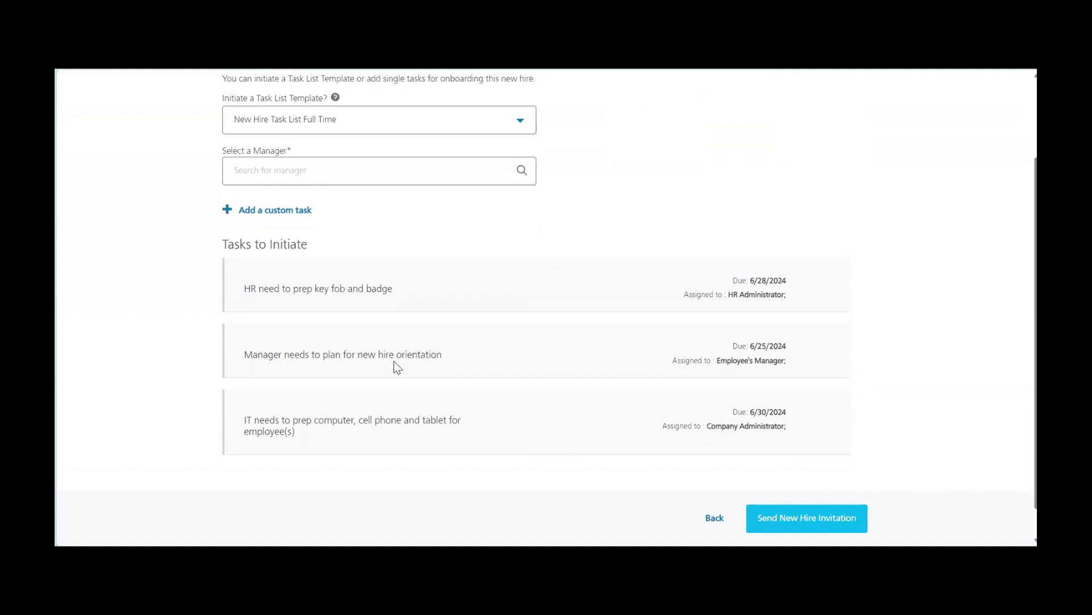
Review the onboarding Welcome page, then go to the Personal step.
left_click(297, 436)
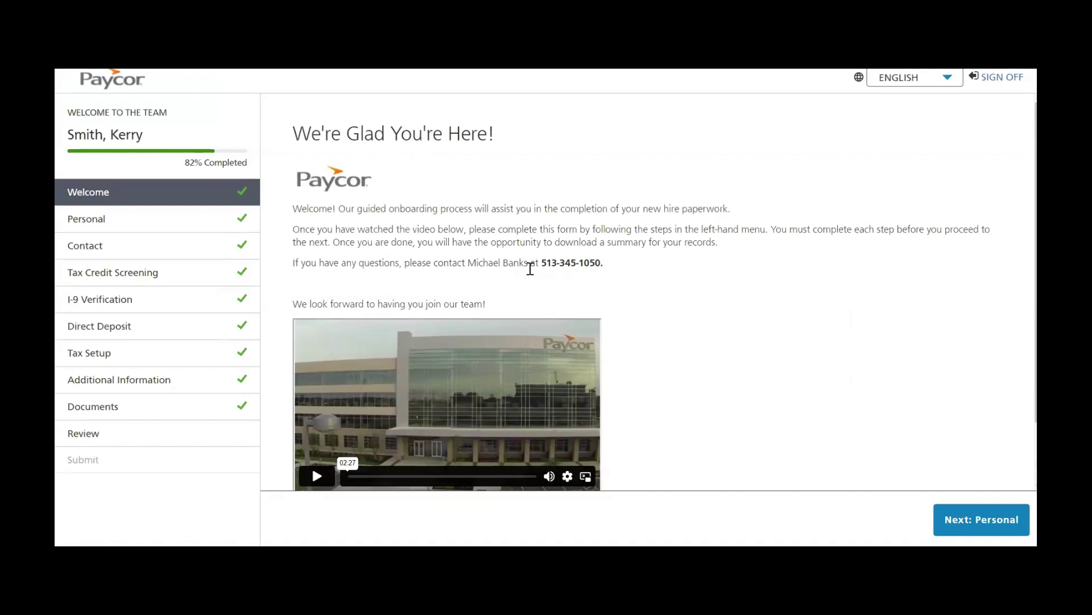
scroll(690, 330, "down", 1)
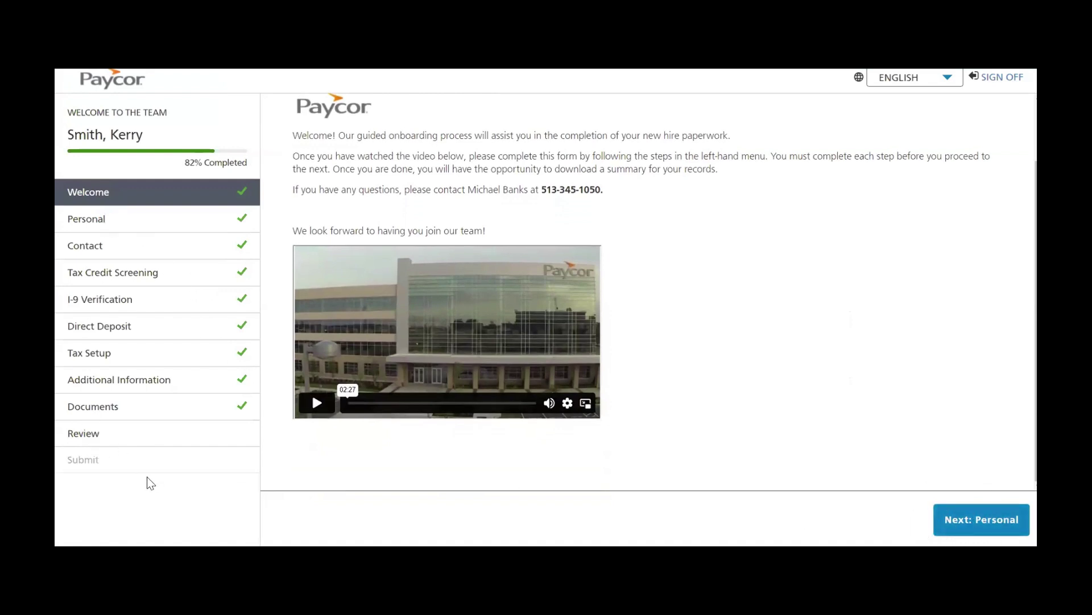
left_click(135, 216)
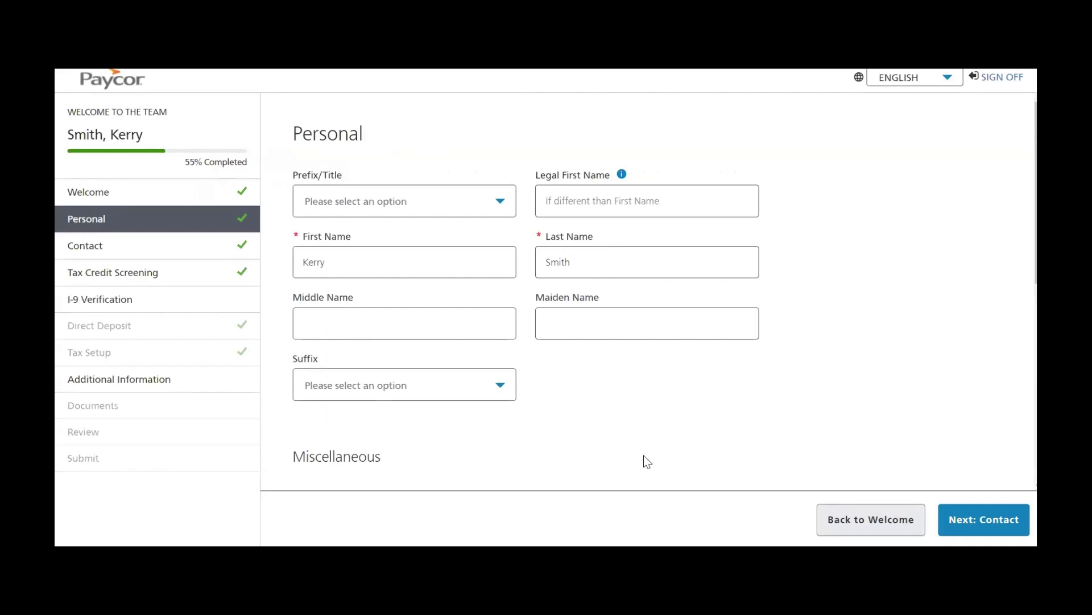
Scroll through the Personal details and go to the Contact step.
left_click_drag(532, 235, 542, 237)
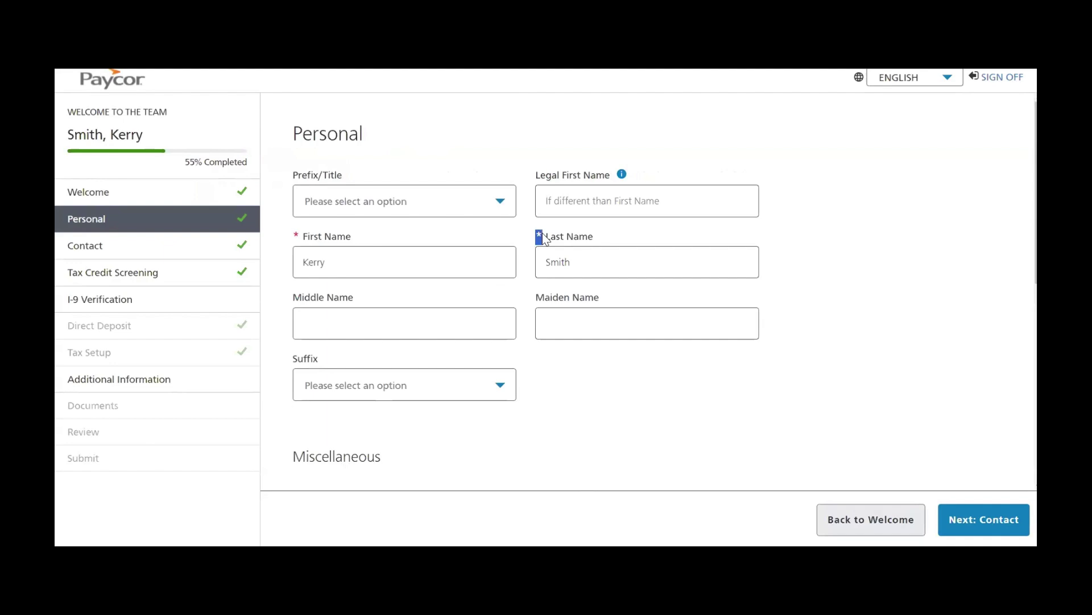
left_click(568, 408)
scroll(568, 408, "down", 7)
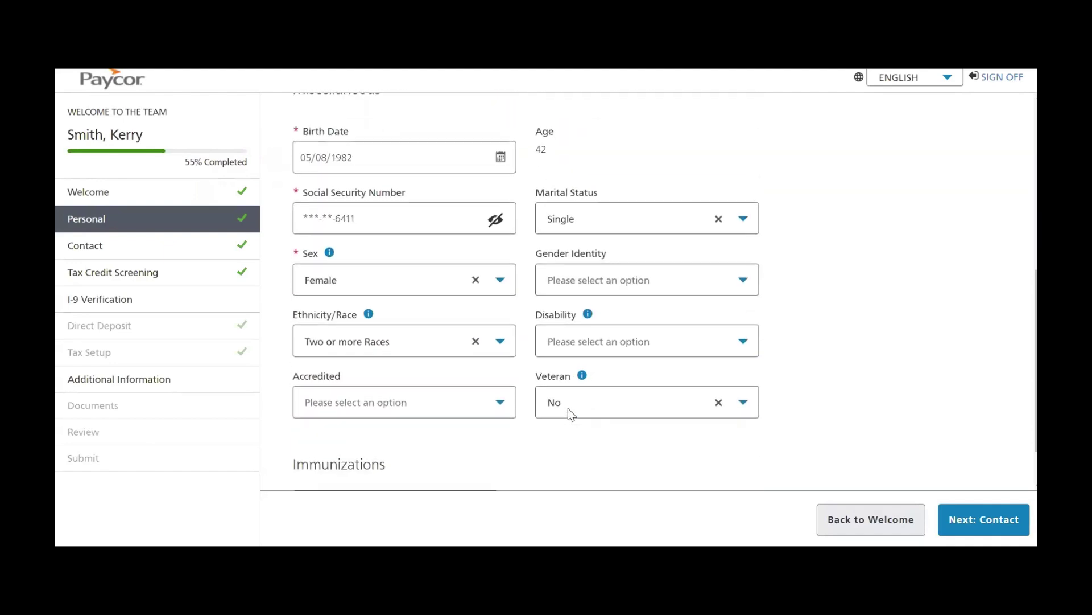
scroll(568, 408, "down", 1)
left_click(115, 245)
Review the Contact details and continue to the I-9 Verification step.
scroll(875, 334, "down", 4)
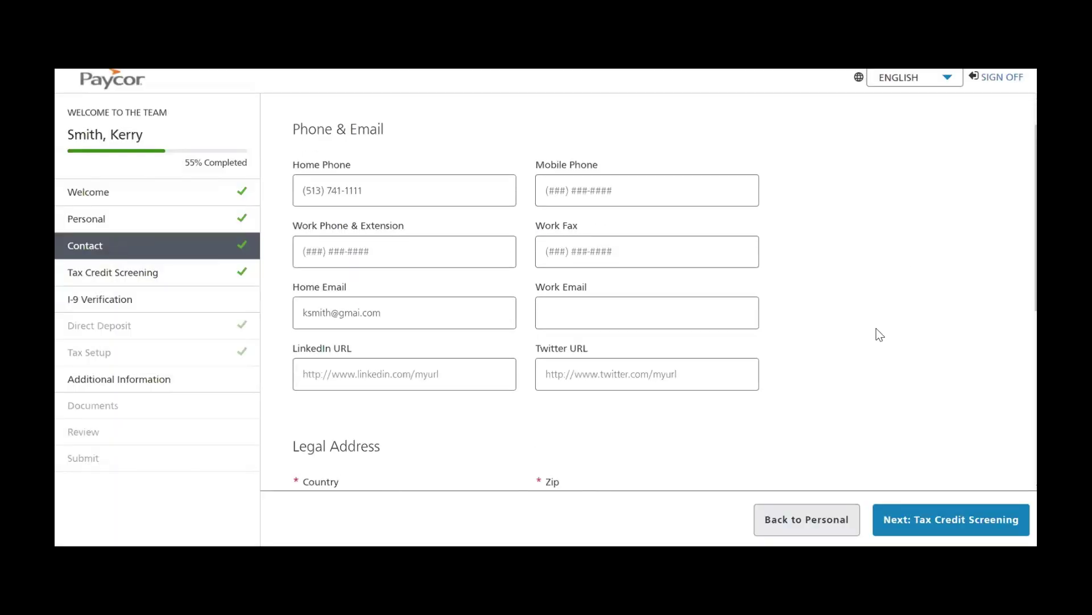
scroll(878, 353, "down", 3)
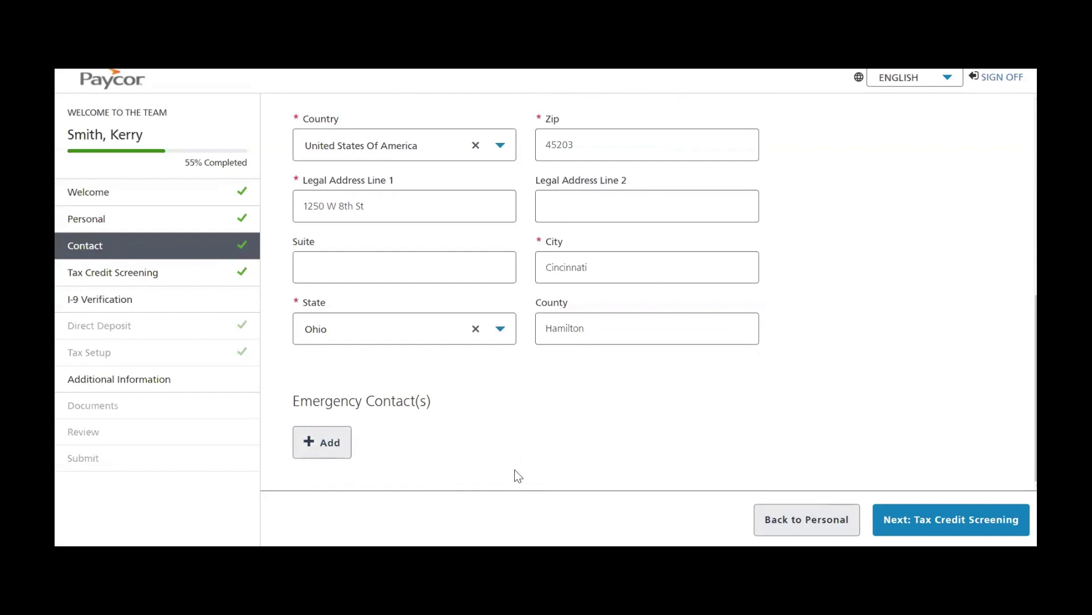
left_click(132, 306)
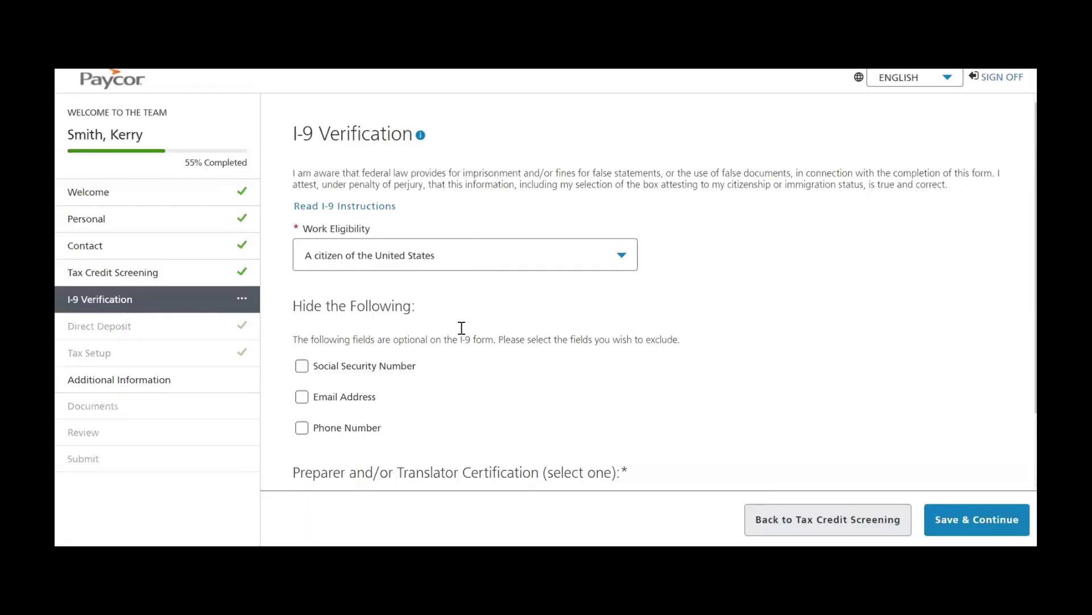
Save the I-9 answers and sign the I-9 review to reach Direct Deposit.
scroll(459, 330, "down", 2)
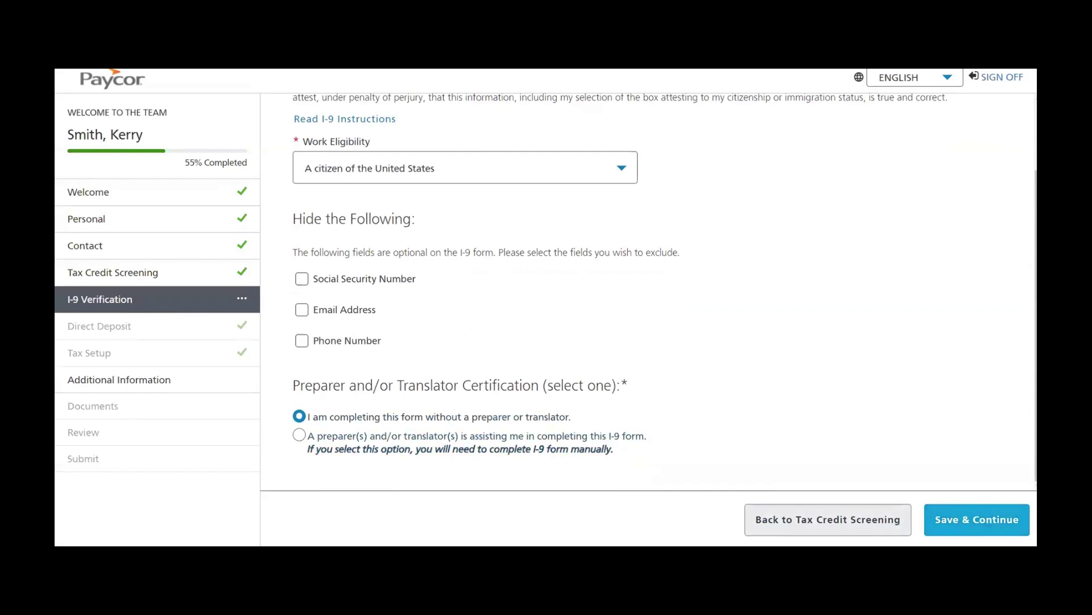
left_click(974, 530)
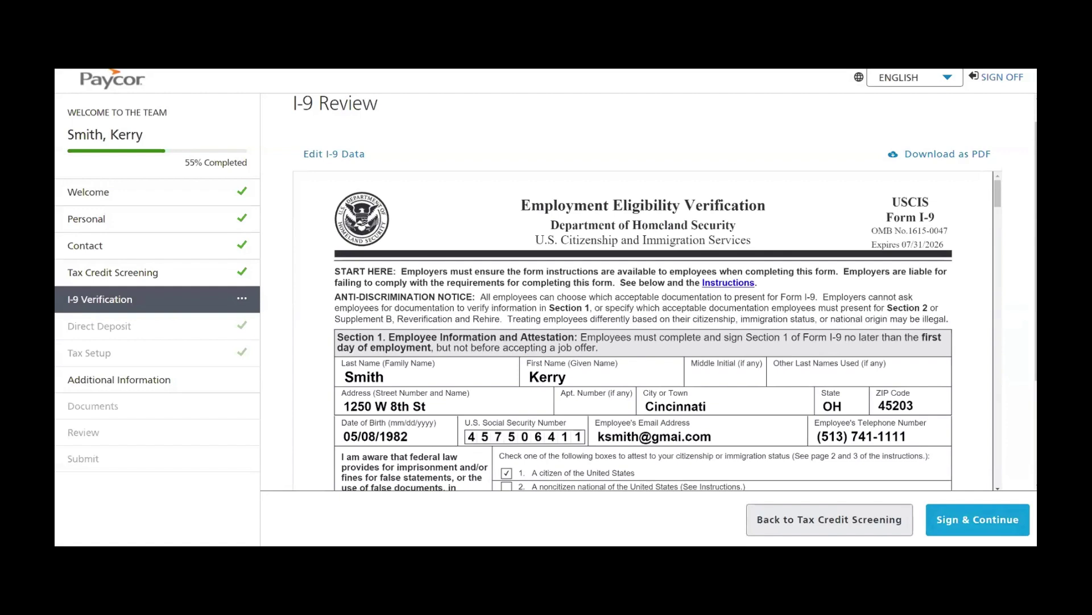
left_click(978, 519)
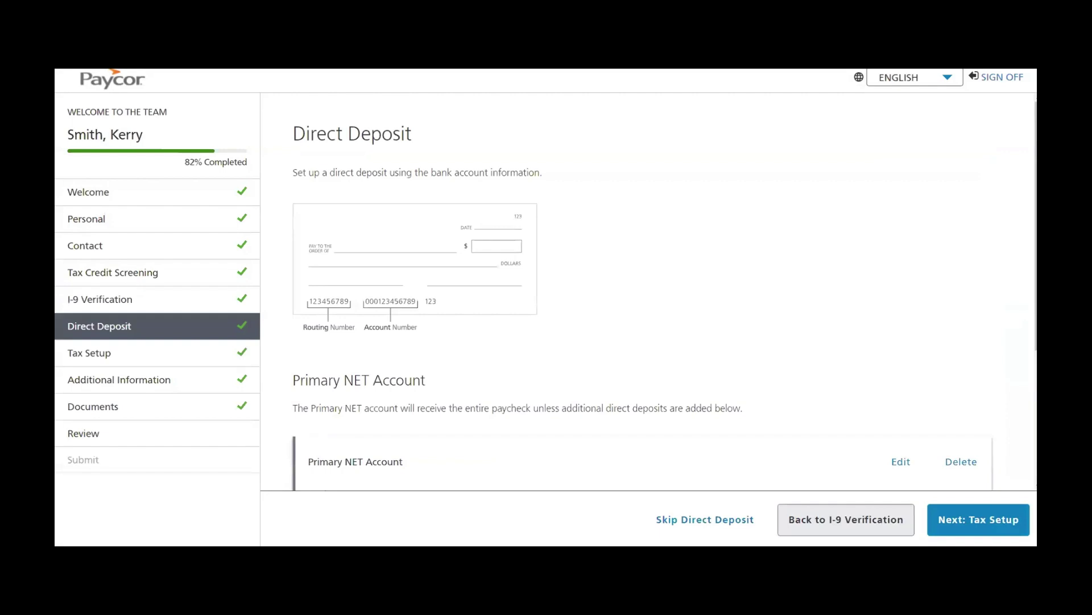
Review Direct Deposit, pass through Tax Setup, and reach Additional Information.
scroll(677, 251, "down", 3)
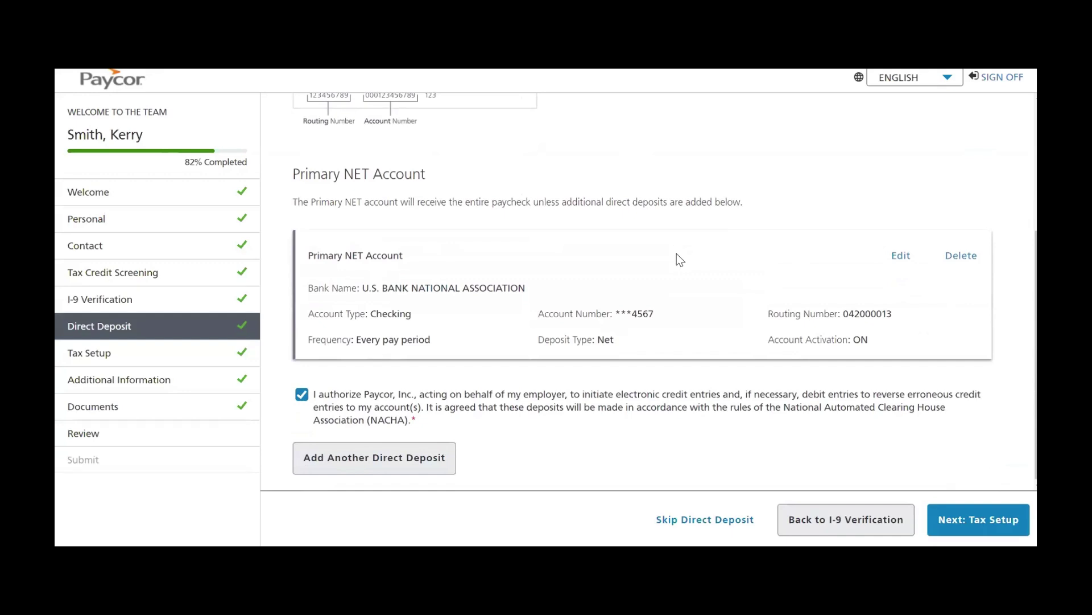
left_click(113, 355)
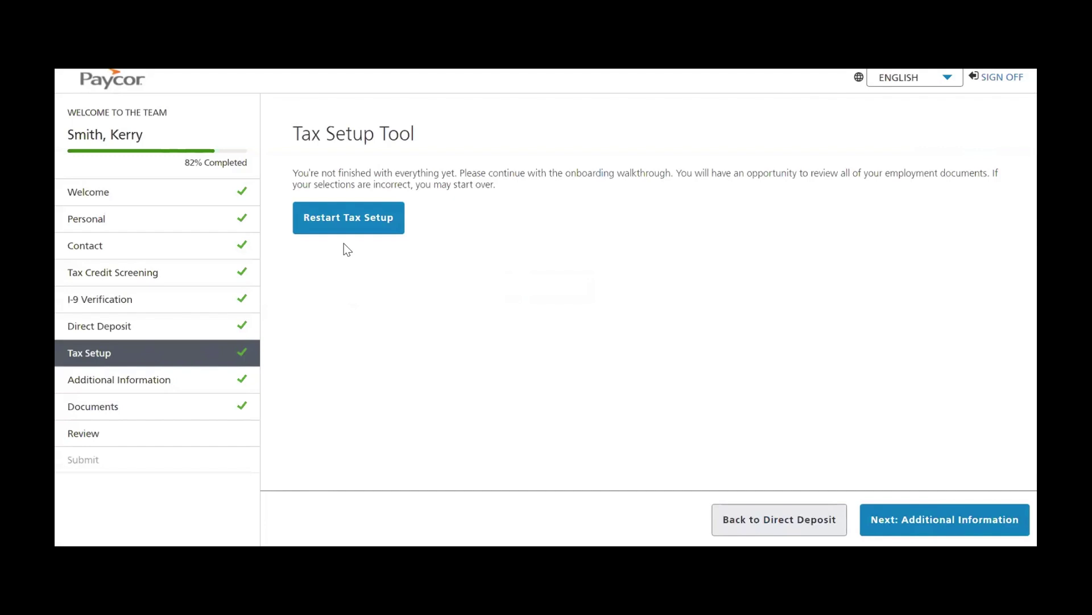
left_click(106, 382)
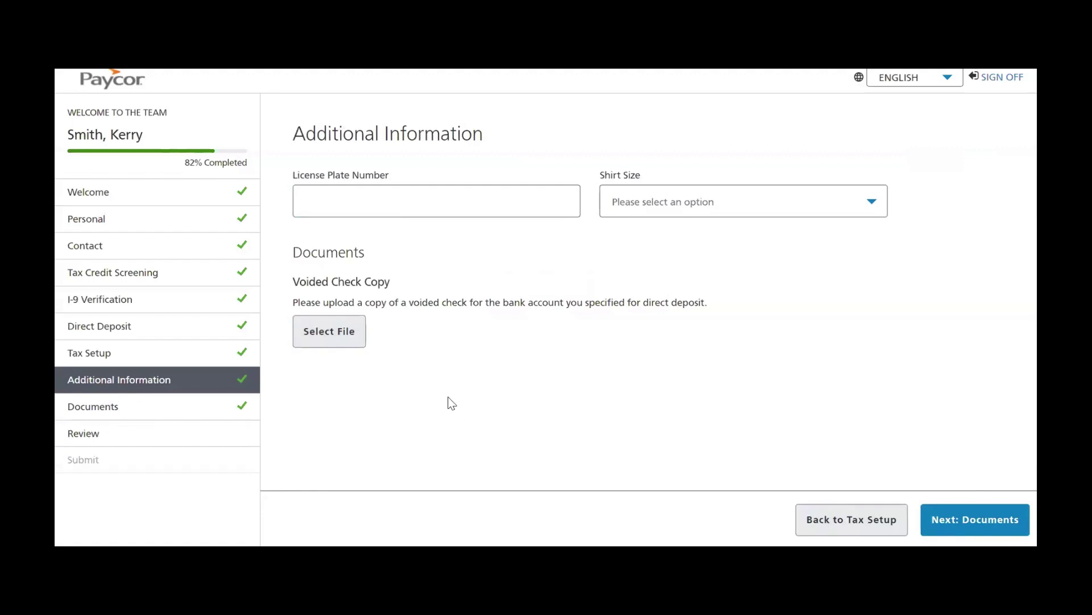
Check the Shirt Size options without choosing one, then go to Documents.
left_click(365, 280)
left_click(649, 204)
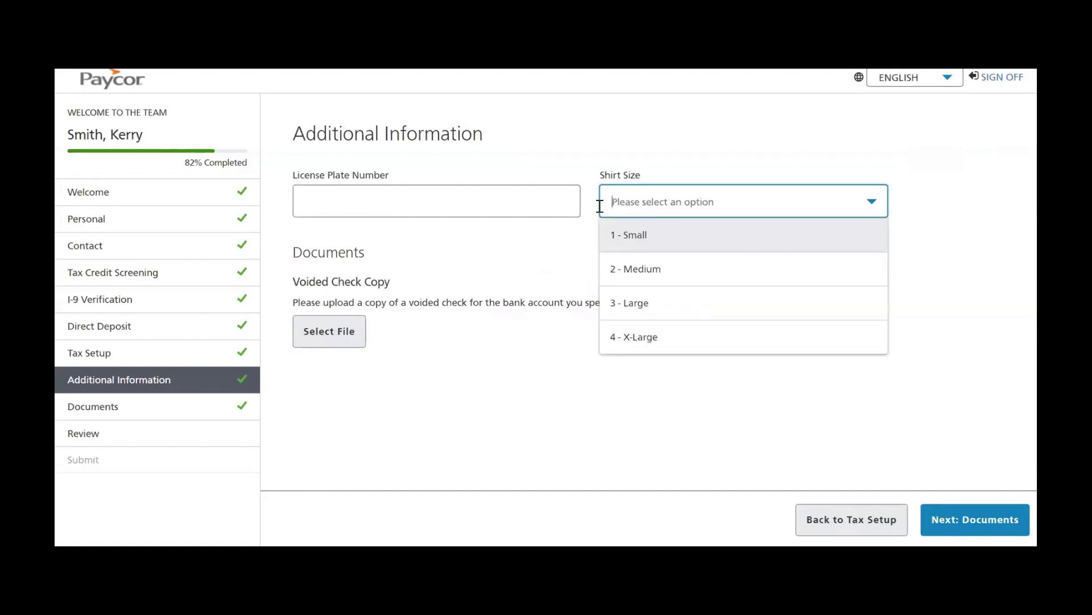
left_click(383, 218)
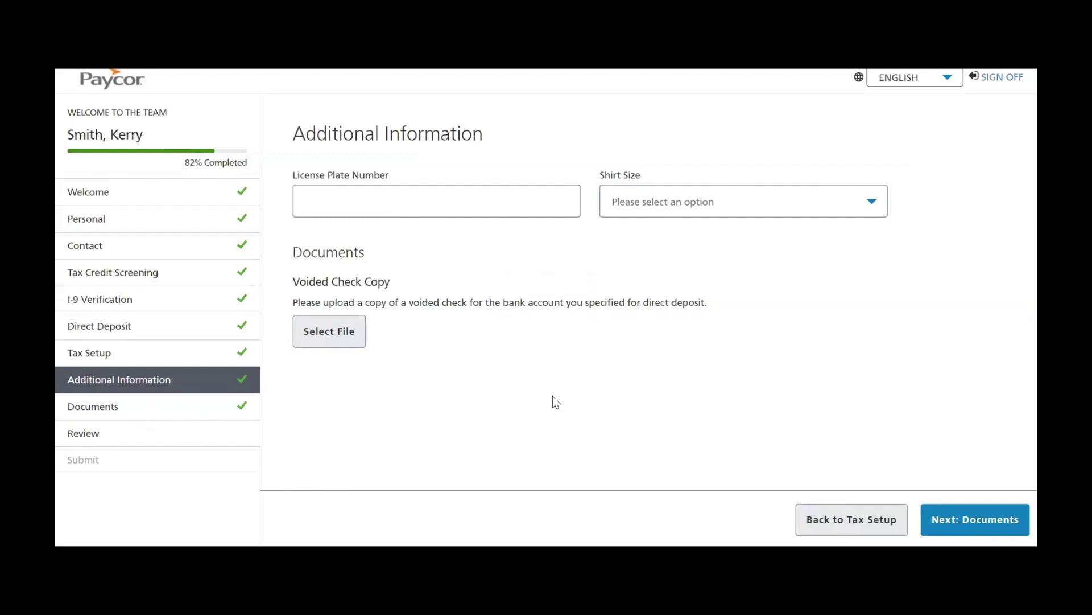
left_click(123, 408)
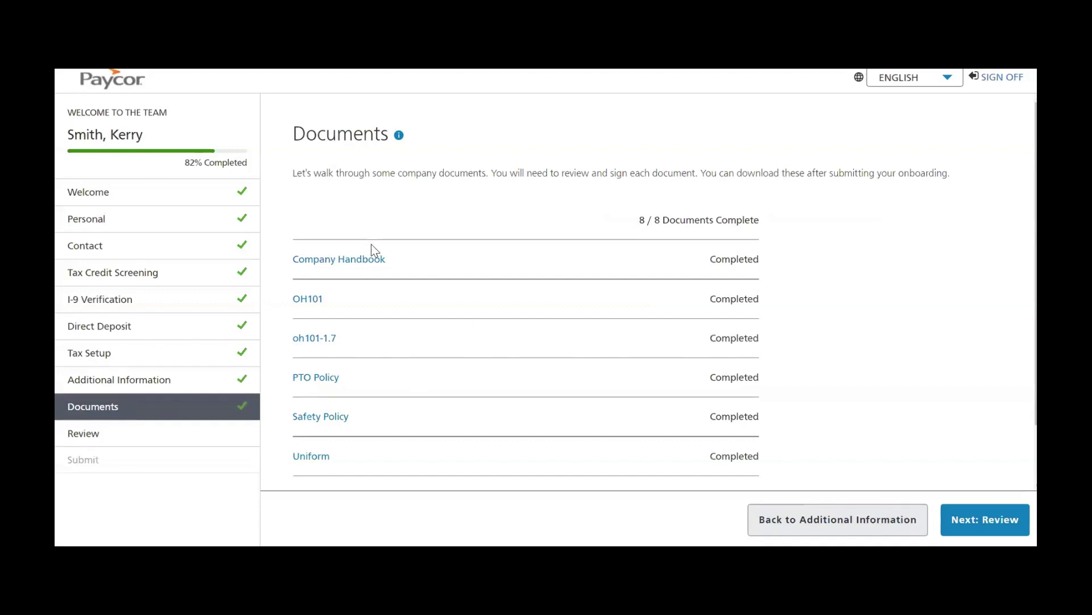
View the signed Company Handbook, close it, and finish at the Review step.
left_click(334, 260)
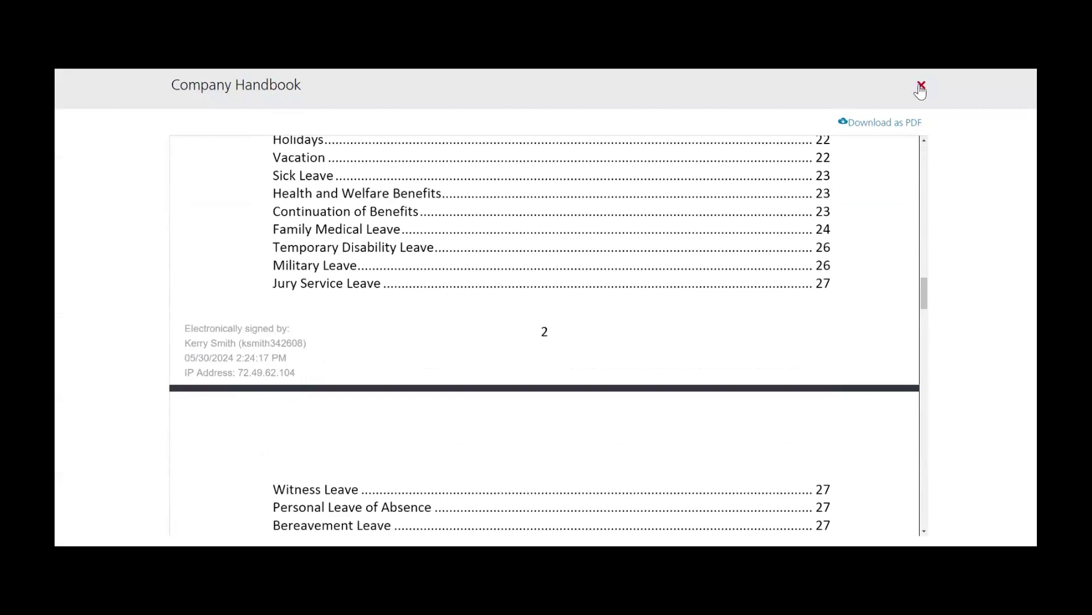
left_click(921, 85)
left_click(91, 439)
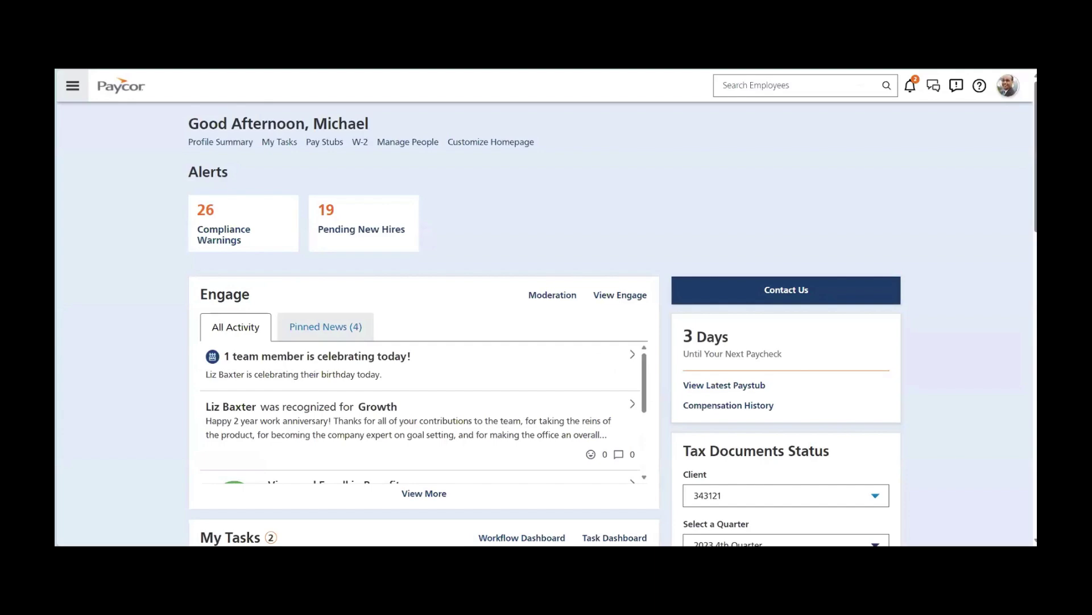
Open New Hire Tracking from the dashboard and open one pending hire's record.
scroll(127, 212, "down", 7)
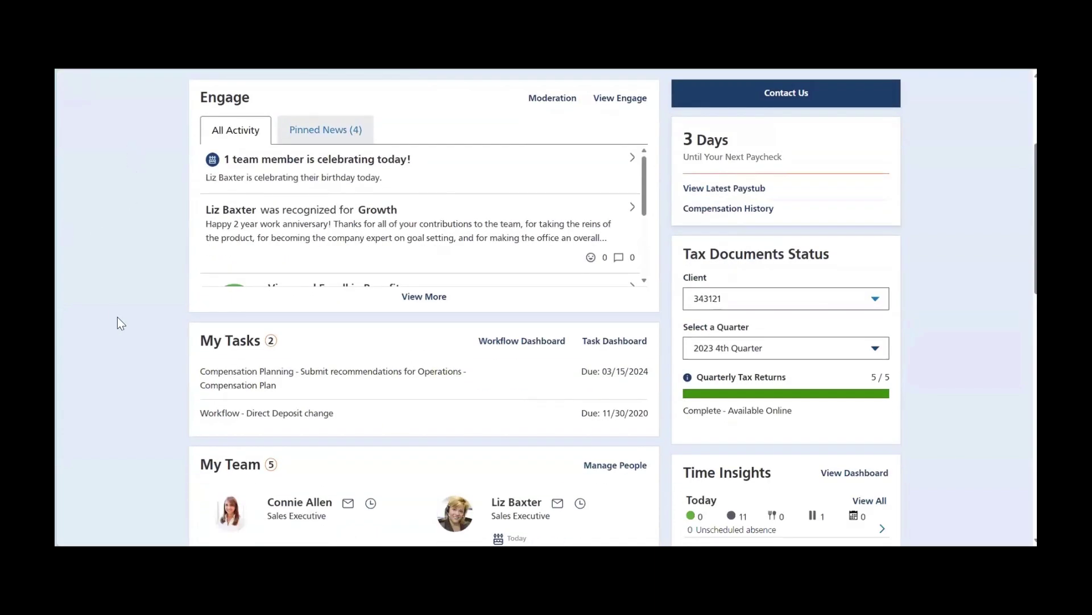
scroll(105, 326, "down", 6)
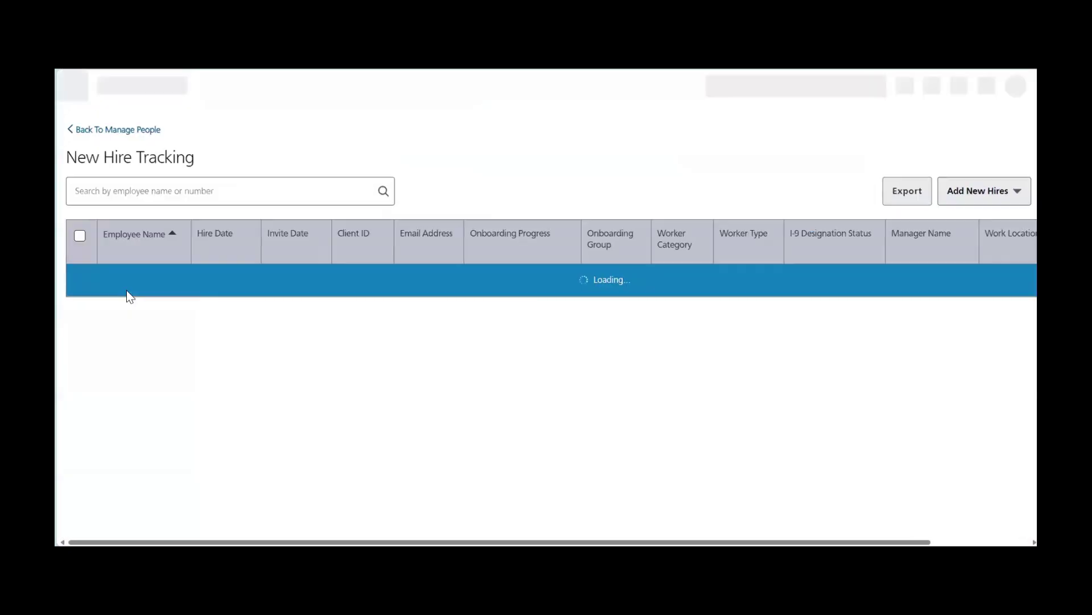
scroll(224, 364, "down", 5)
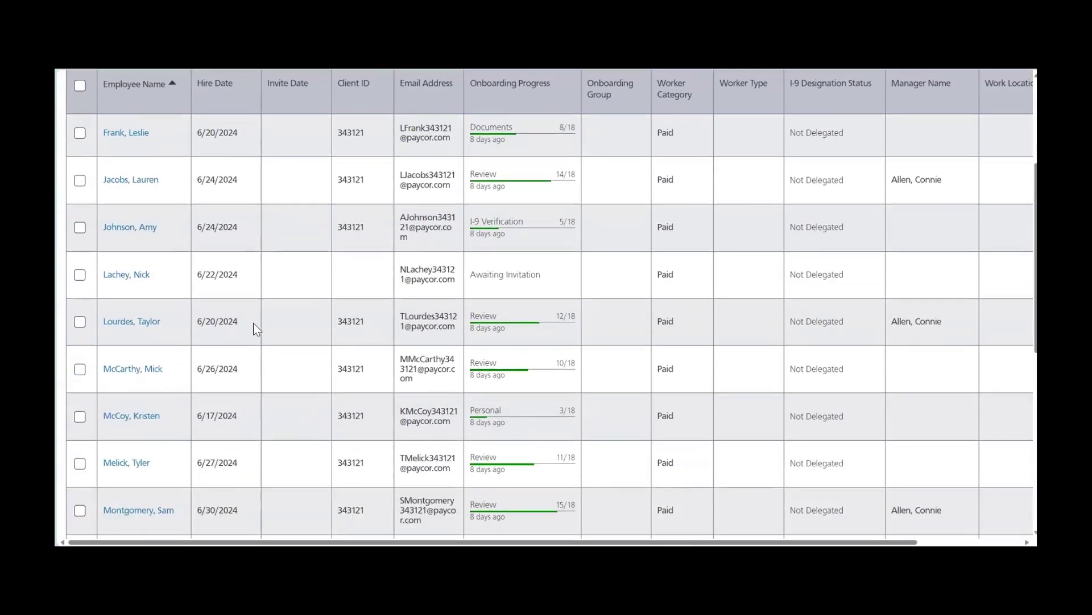
scroll(255, 322, "down", 1)
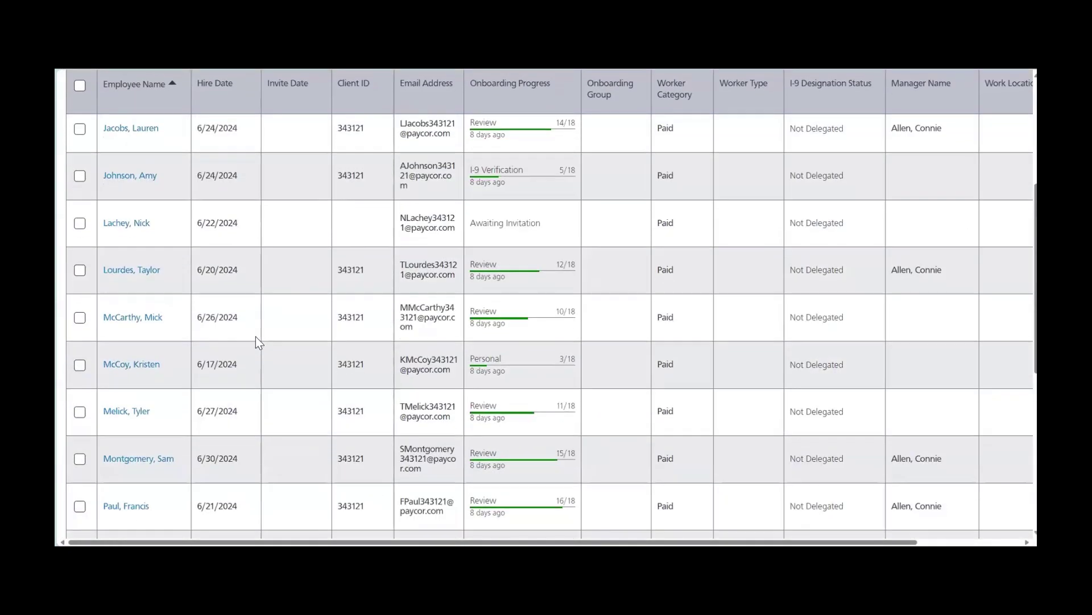
left_click(207, 229)
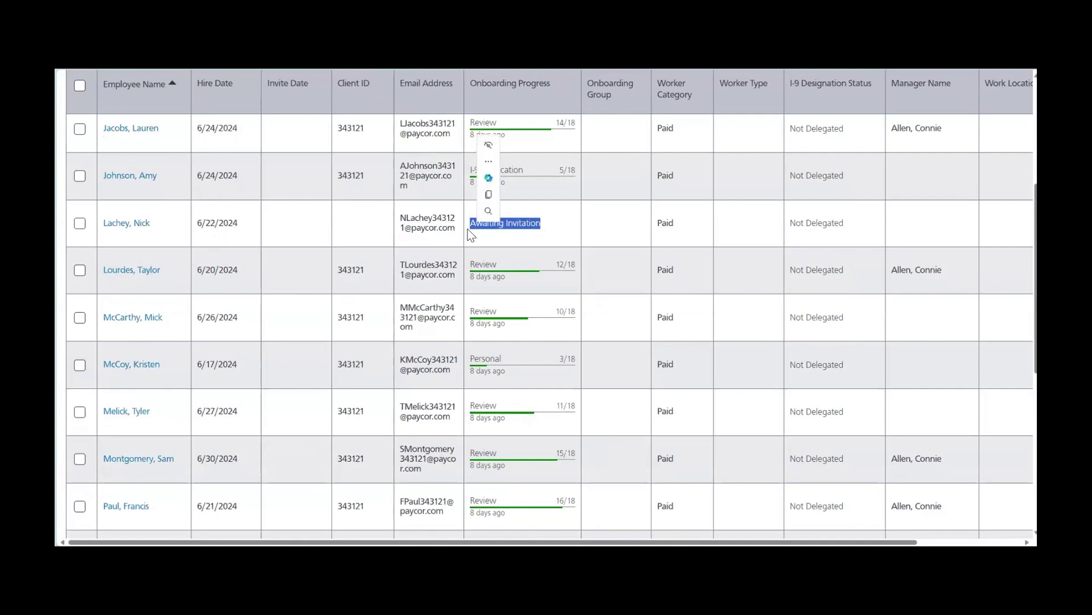
scroll(245, 299, "down", 3)
left_click(122, 407)
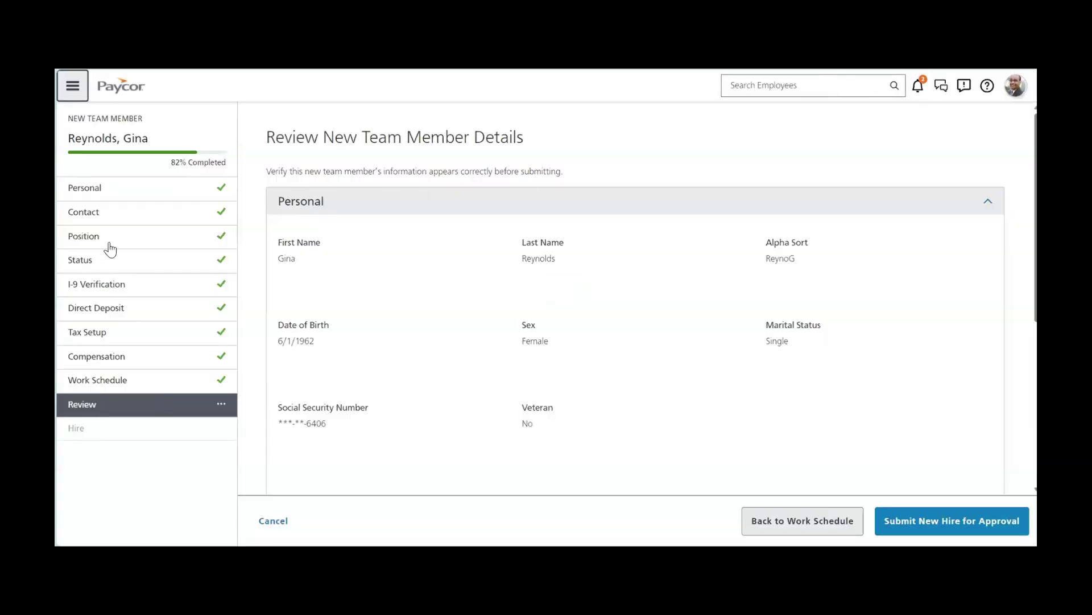
Review the hire's Position, I-9 Verification, Compensation and Work Schedule steps.
left_click(110, 249)
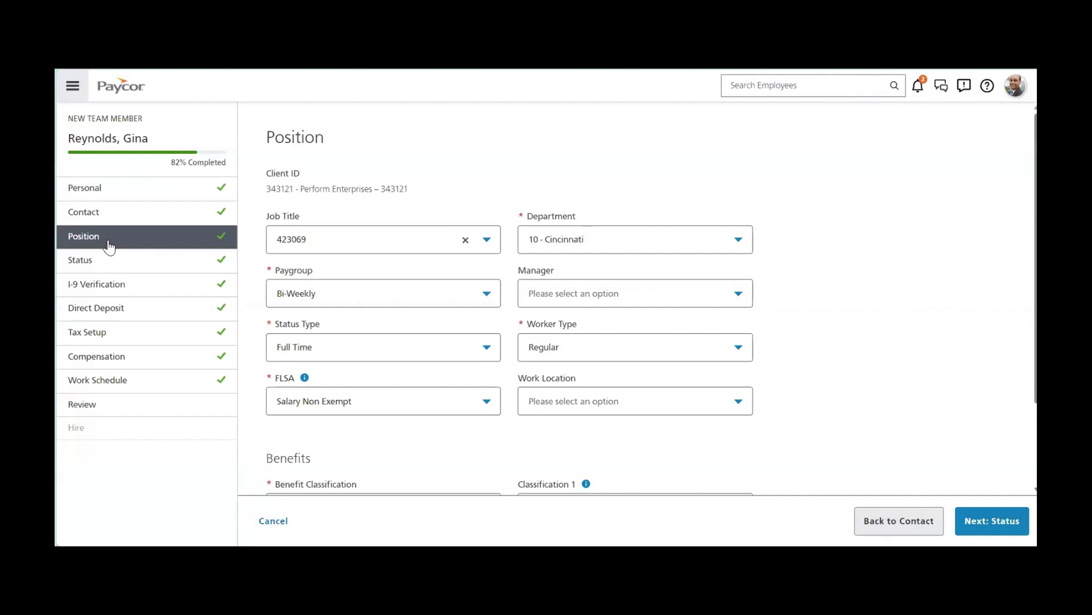
left_click(90, 283)
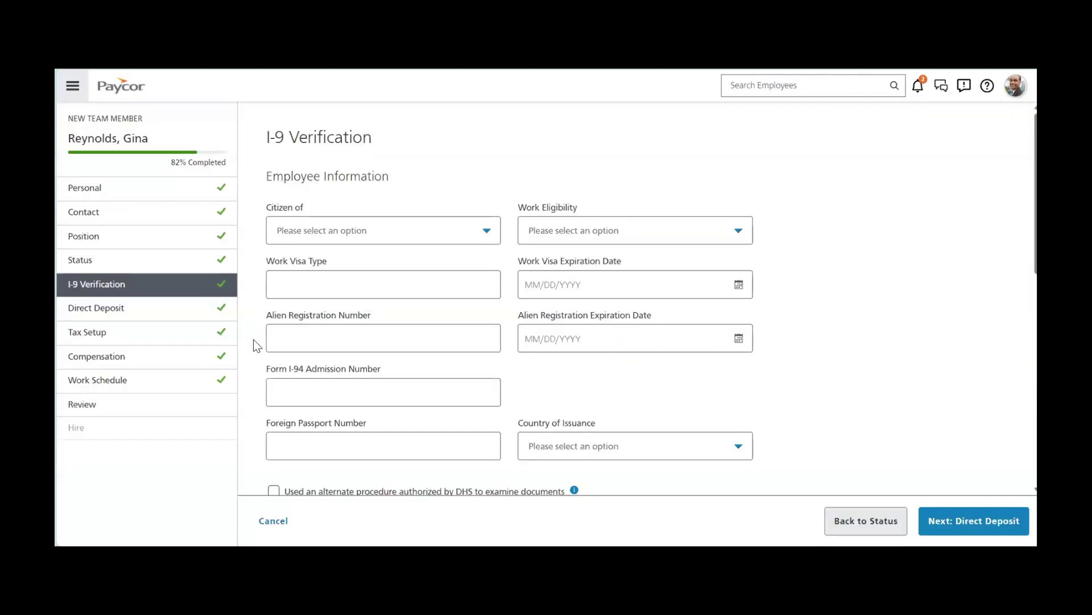
scroll(254, 339, "down", 9)
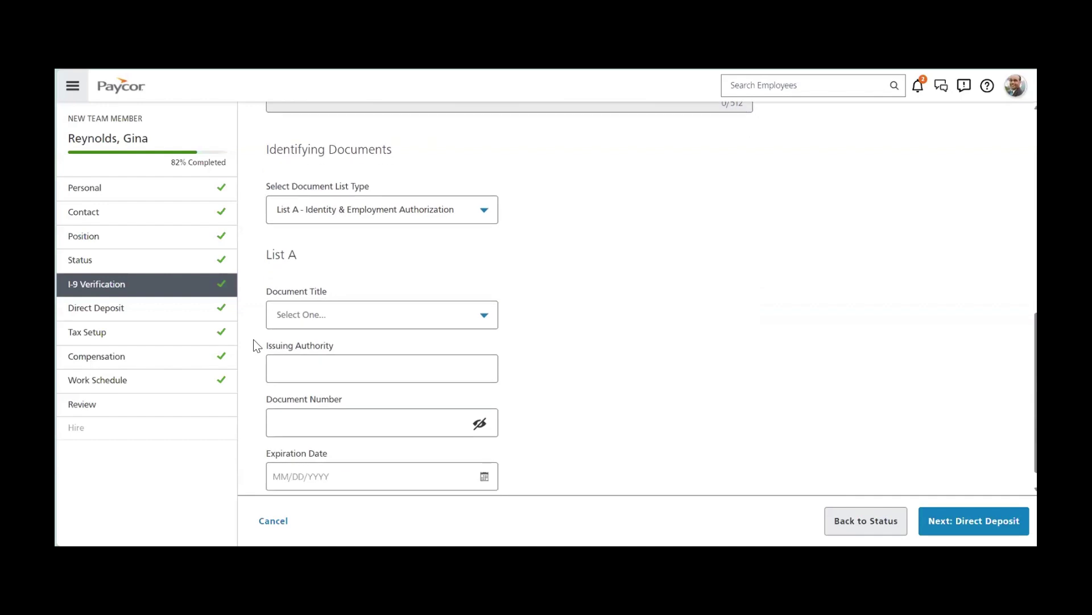
left_click(91, 355)
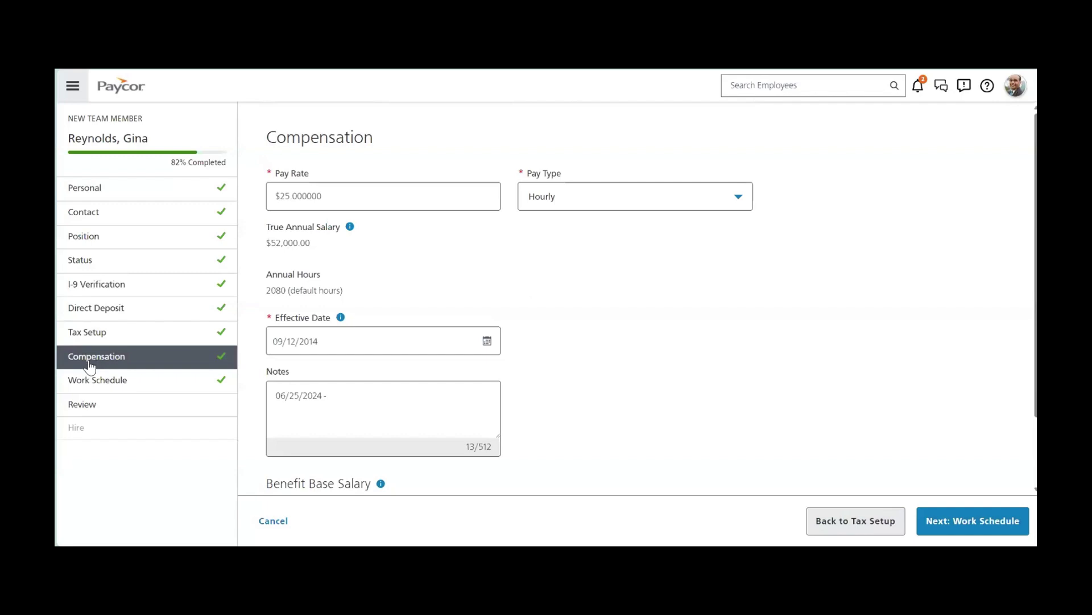
left_click(92, 383)
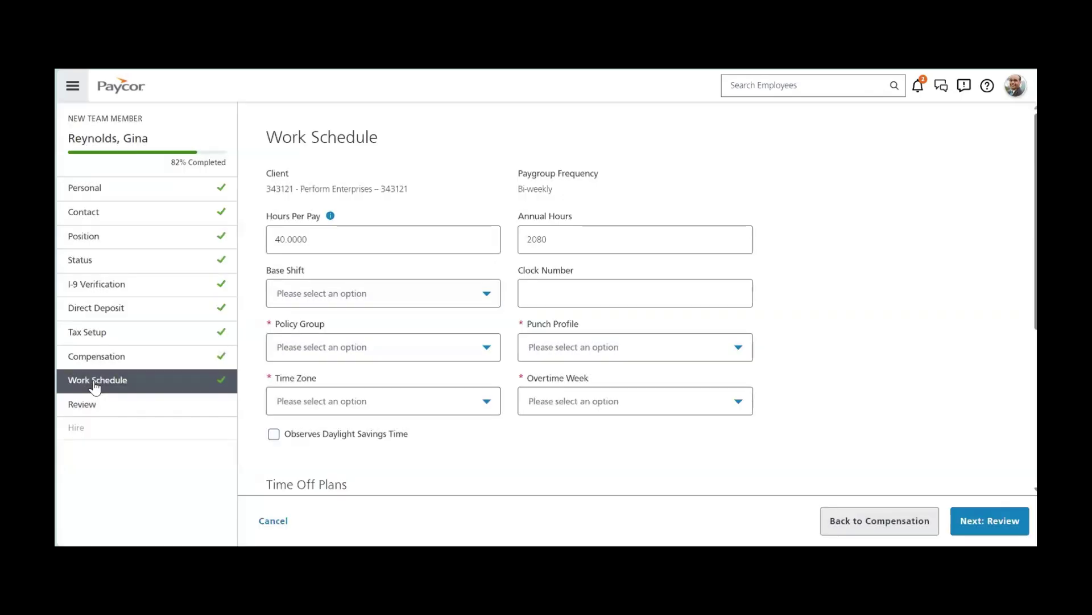
scroll(548, 458, "down", 4)
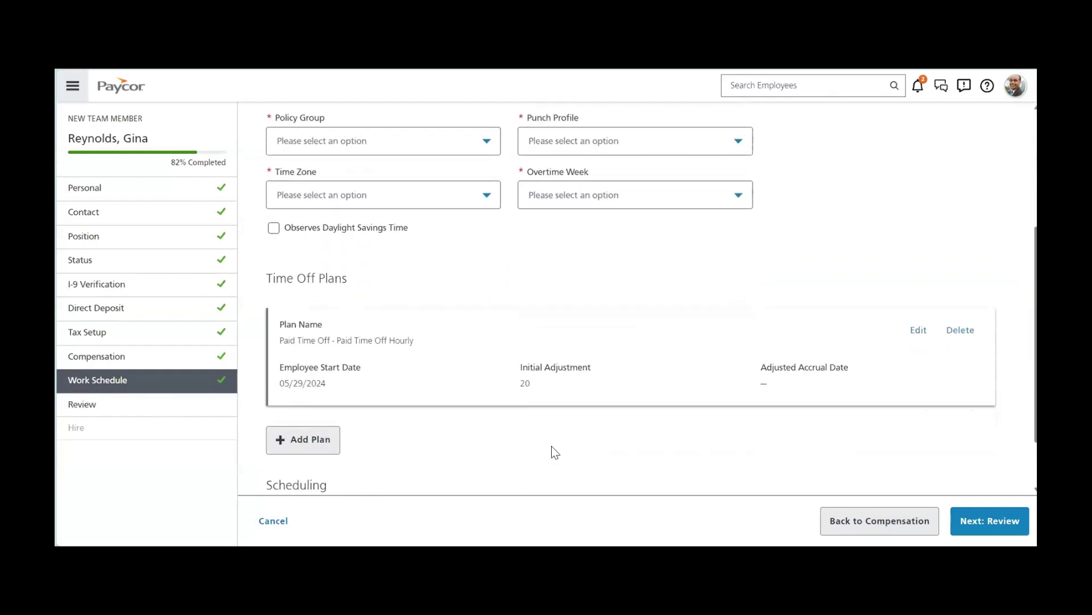
left_click(77, 430)
Open Manage People from the home dashboard and switch between table and card views.
left_click(116, 91)
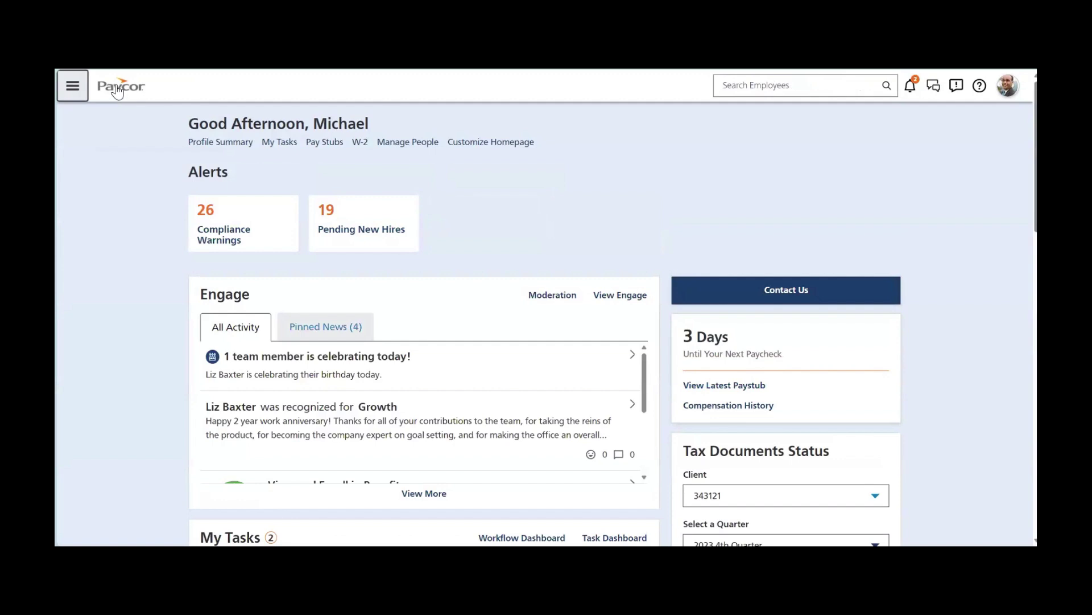
left_click(406, 143)
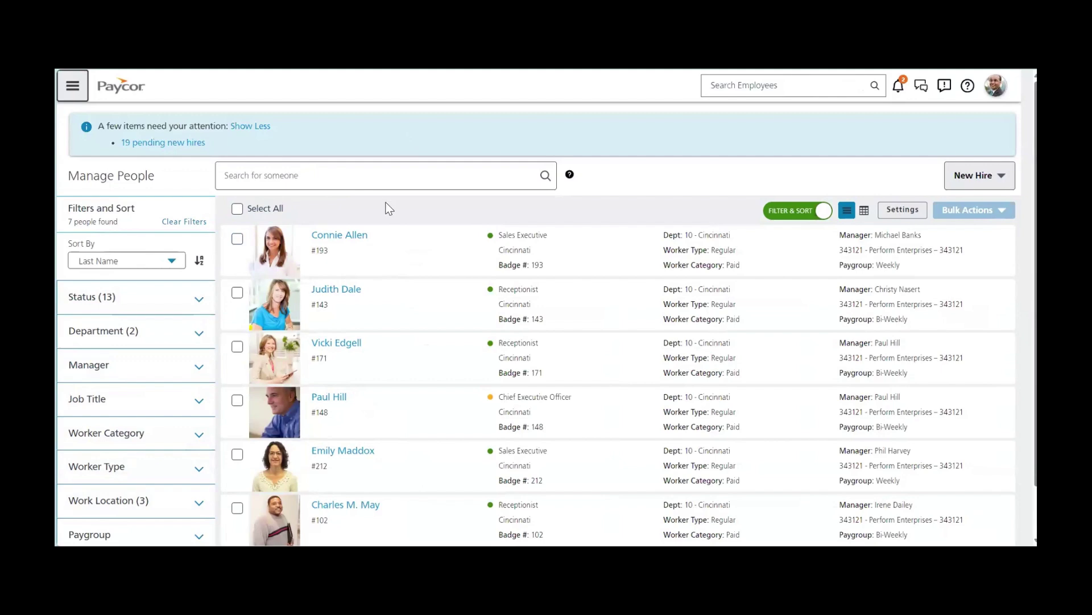
left_click(864, 211)
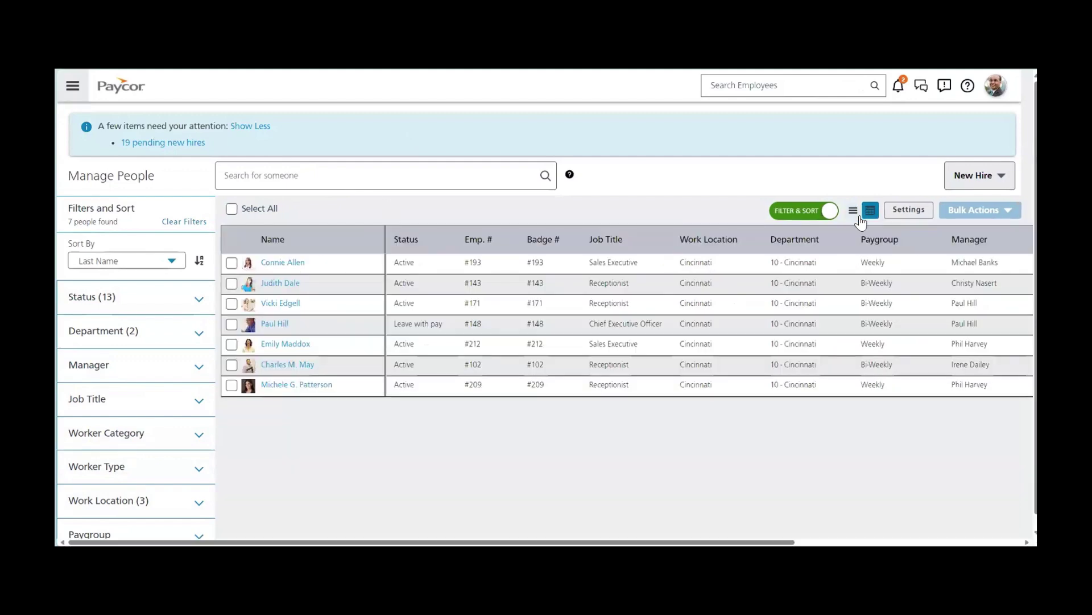
left_click(848, 212)
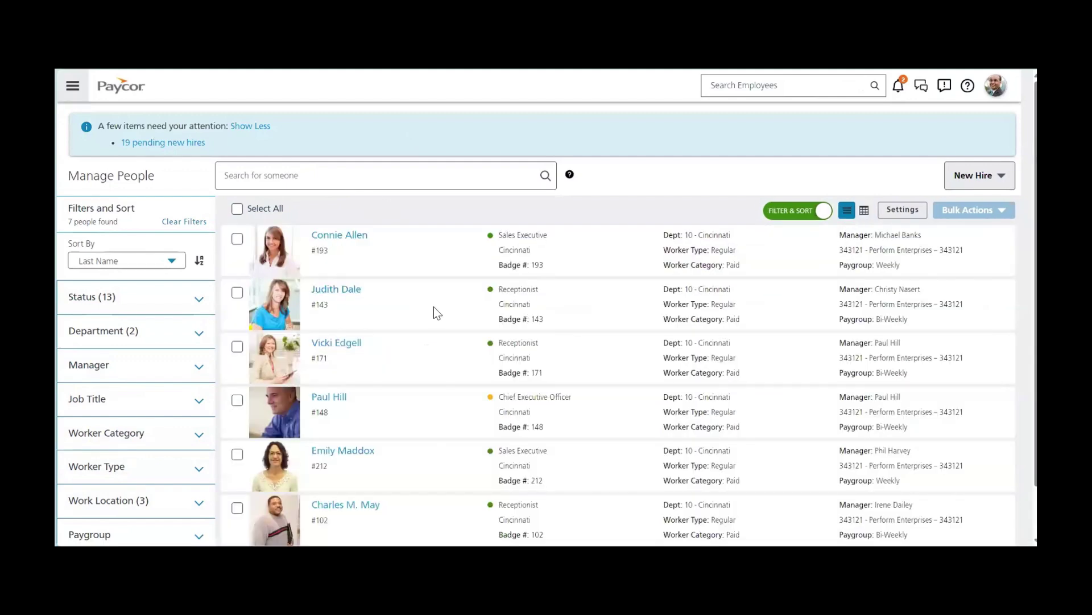
Select two employees to view Bulk Actions, then deselect both.
left_click(237, 239)
left_click(238, 293)
left_click(1001, 210)
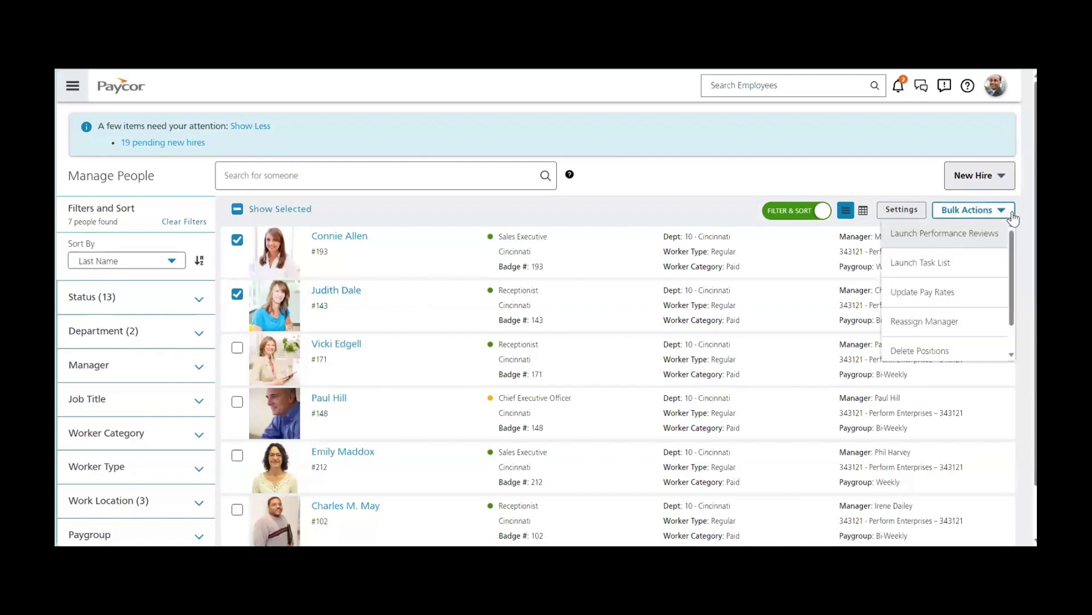
left_click(237, 293)
left_click(237, 240)
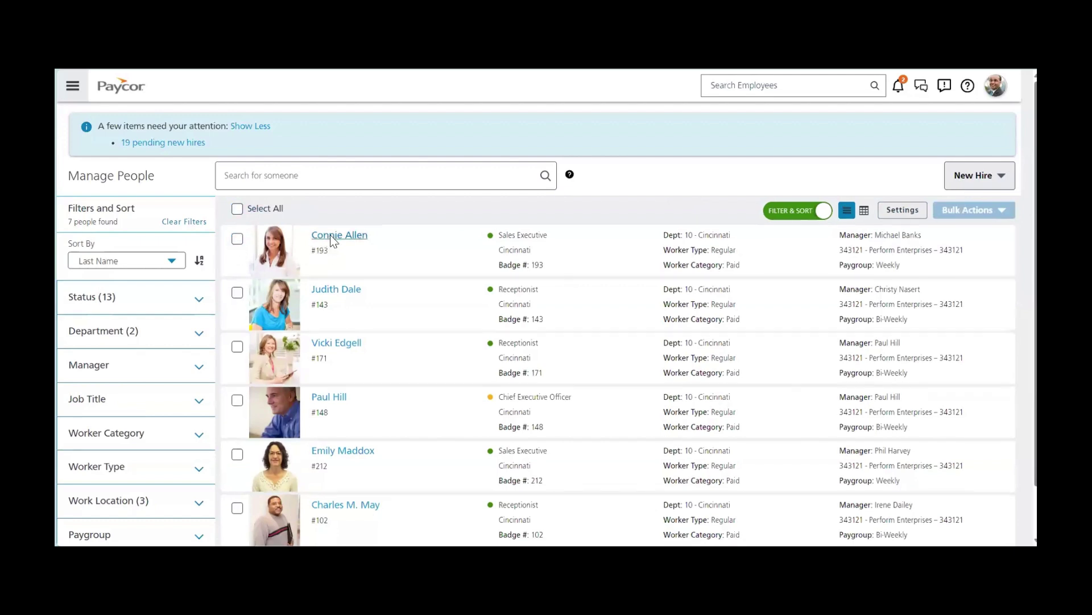
Open the first employee's profile summary and expand its Pay & Taxes section.
left_click(331, 236)
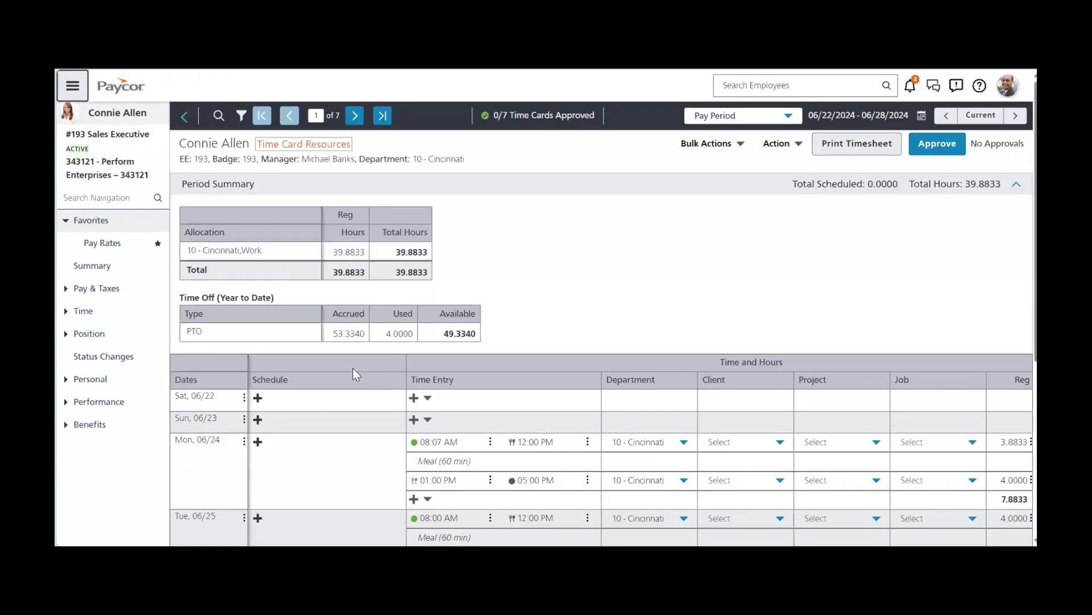
left_click(93, 267)
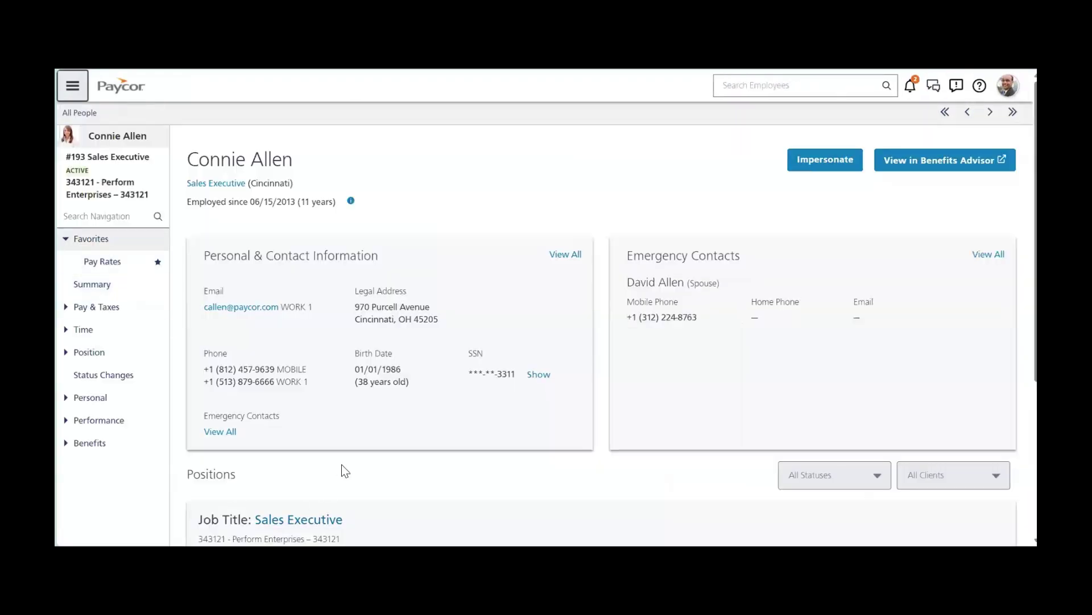
scroll(344, 470, "down", 3)
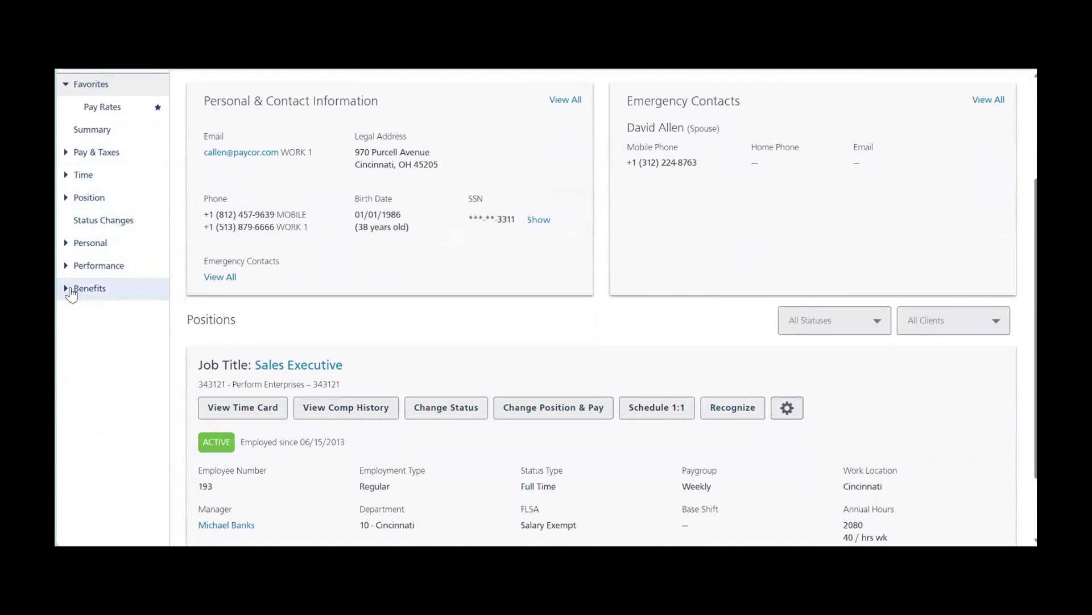
left_click(65, 153)
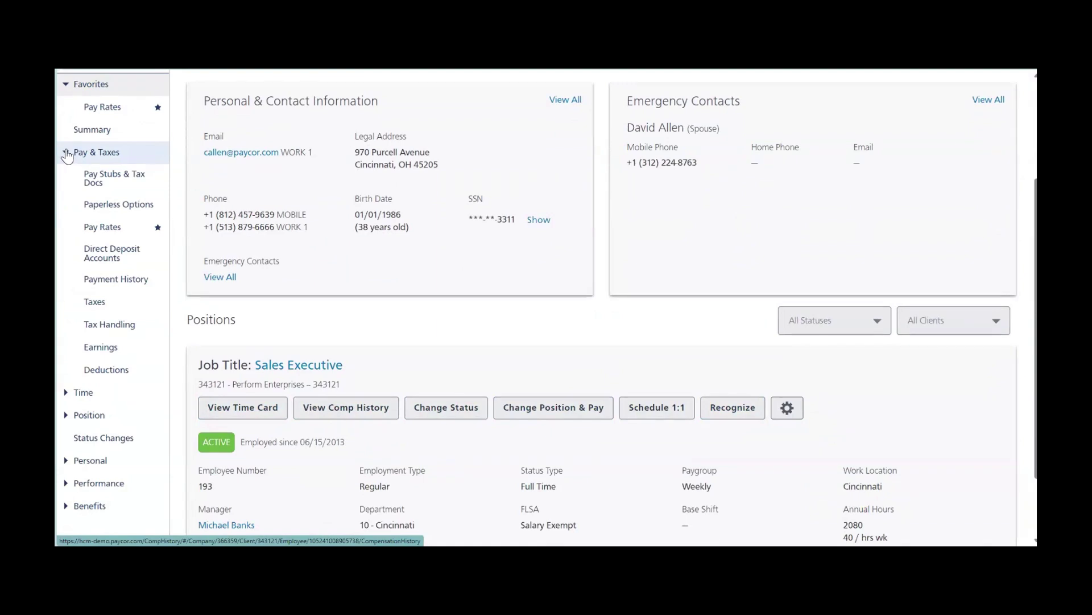
Open Pay Stubs & Tax Docs, showing four 2024 stubs (latest $1,520.00 gross, $977.87 net).
left_click(114, 182)
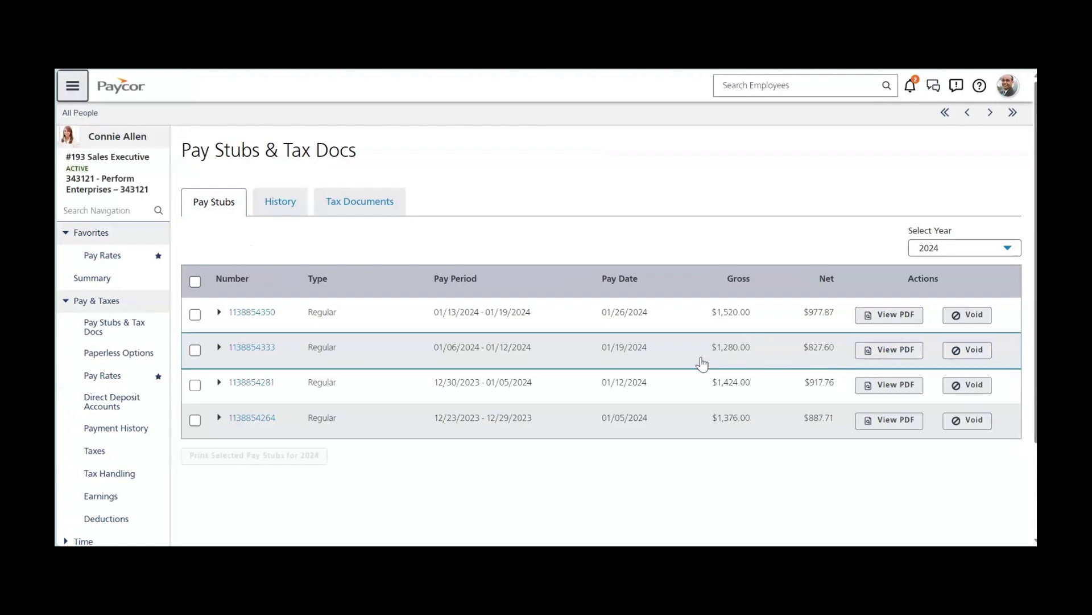
left_click(66, 304)
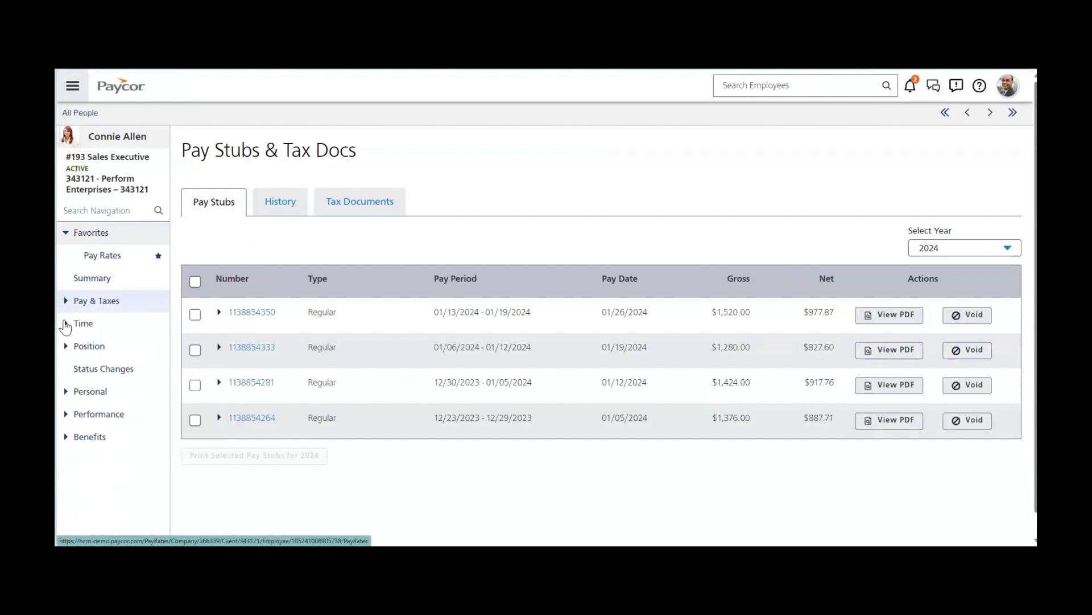
left_click(66, 325)
scroll(64, 334, "down", 1)
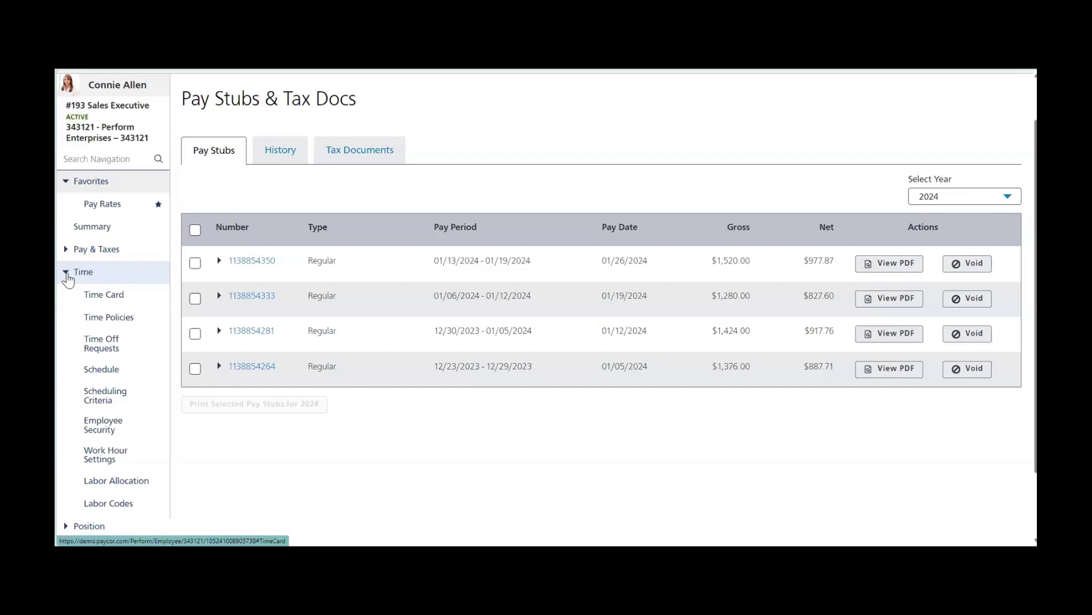
Collapse Time and expand the Personal and Position sections in the employee sidebar.
left_click(66, 273)
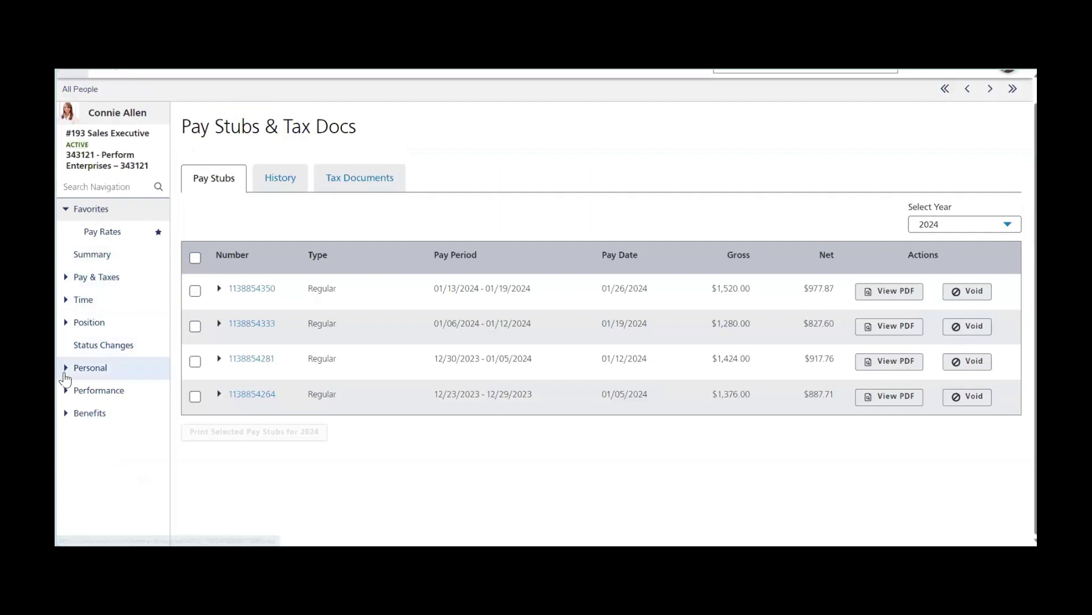
left_click(66, 377)
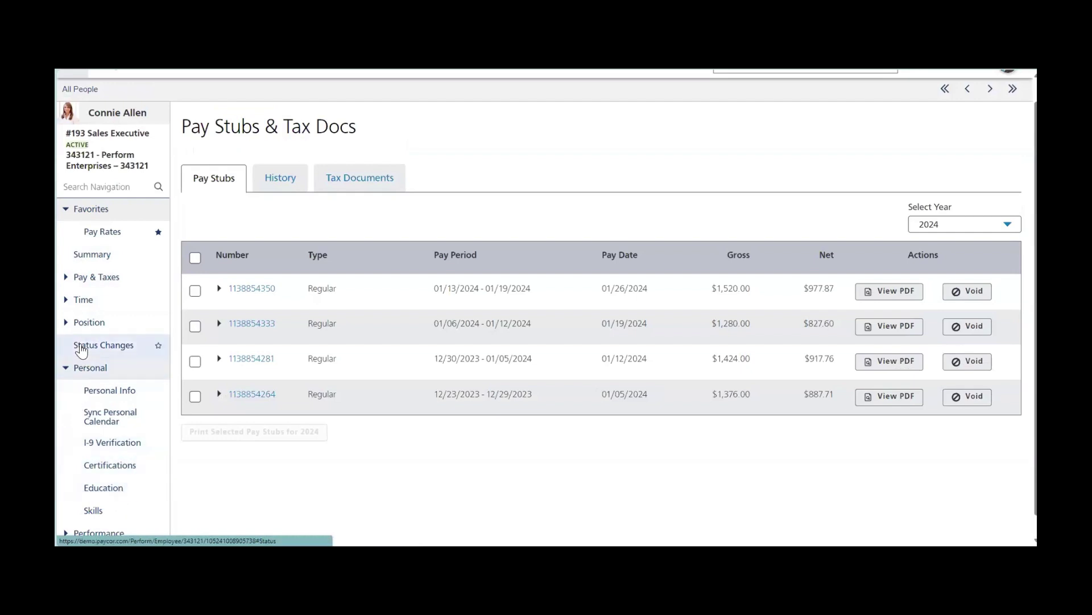
left_click(66, 322)
scroll(64, 334, "down", 1)
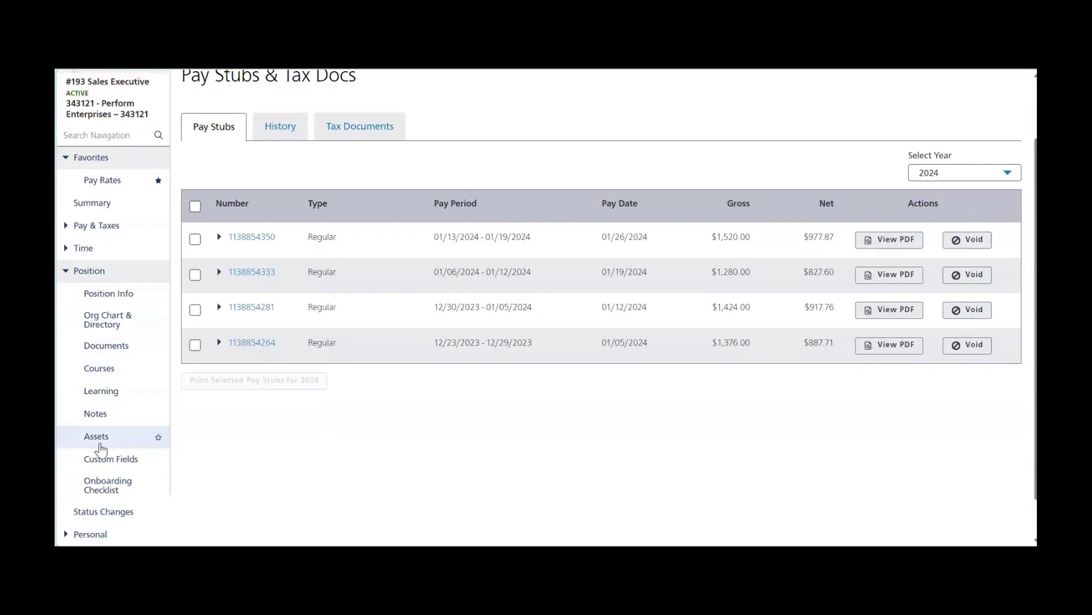
Open Assets, listing the ID Badge ($20.00) and Dell Laptop ($799.00), then collapse Position.
left_click(97, 437)
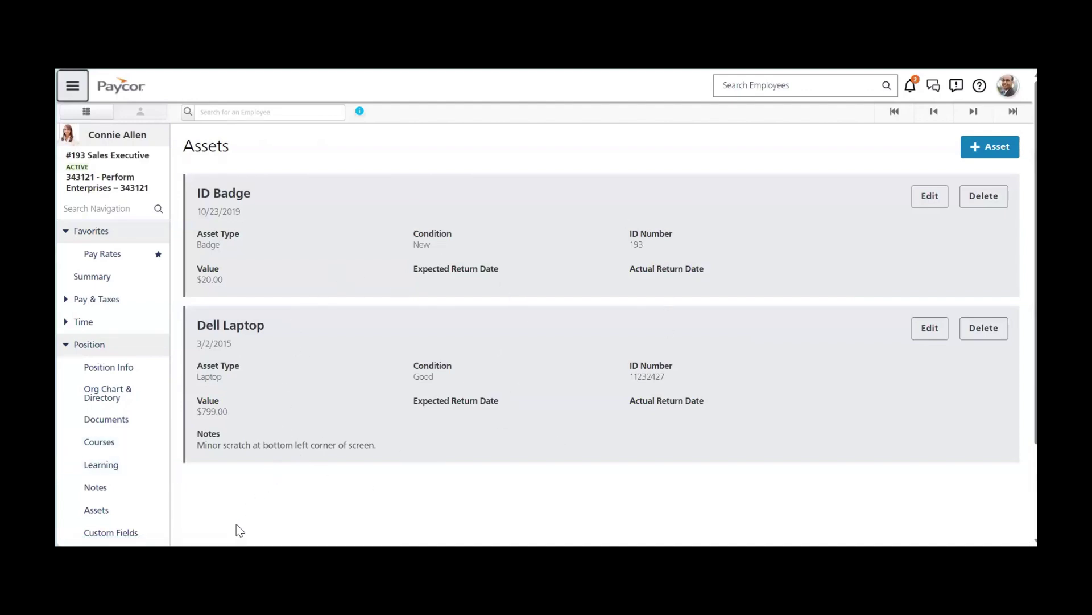
left_click(66, 345)
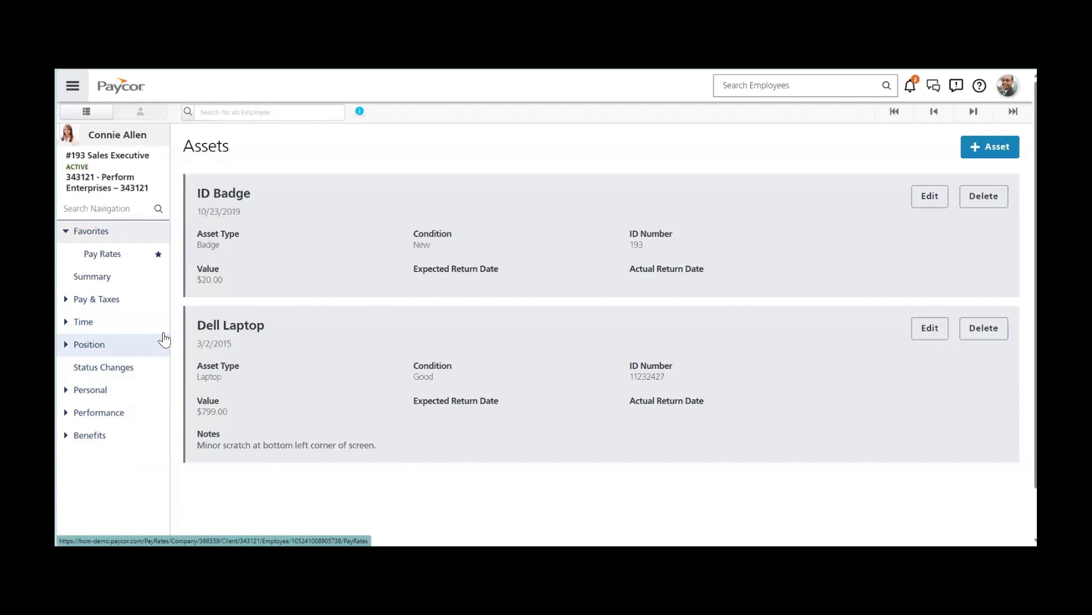
Search the navigation menu for 'tasks', then replace the search with 'Reminders'.
left_click(72, 86)
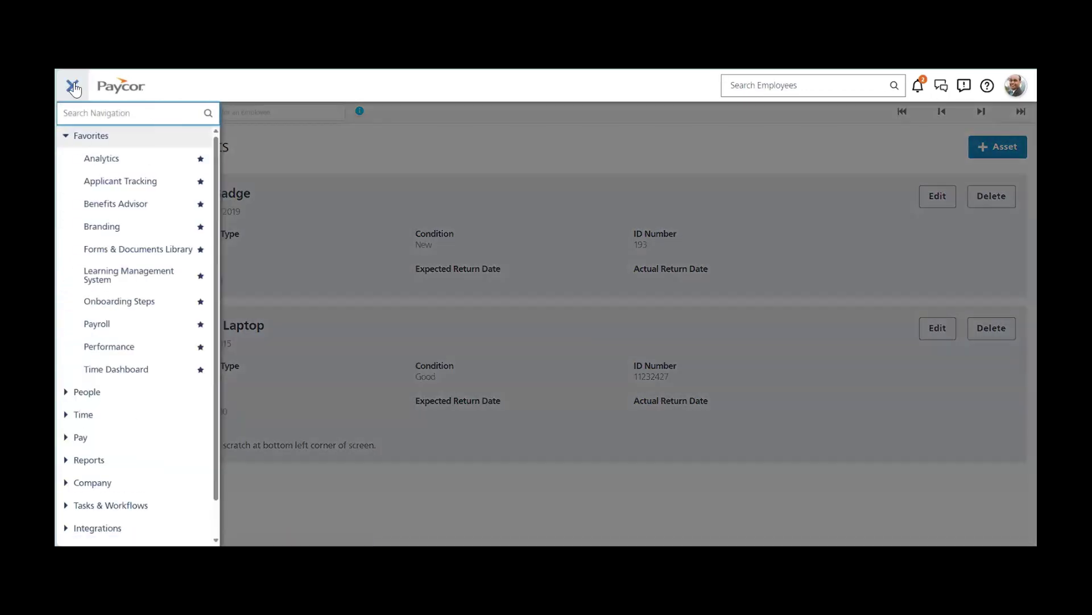
type("tasks")
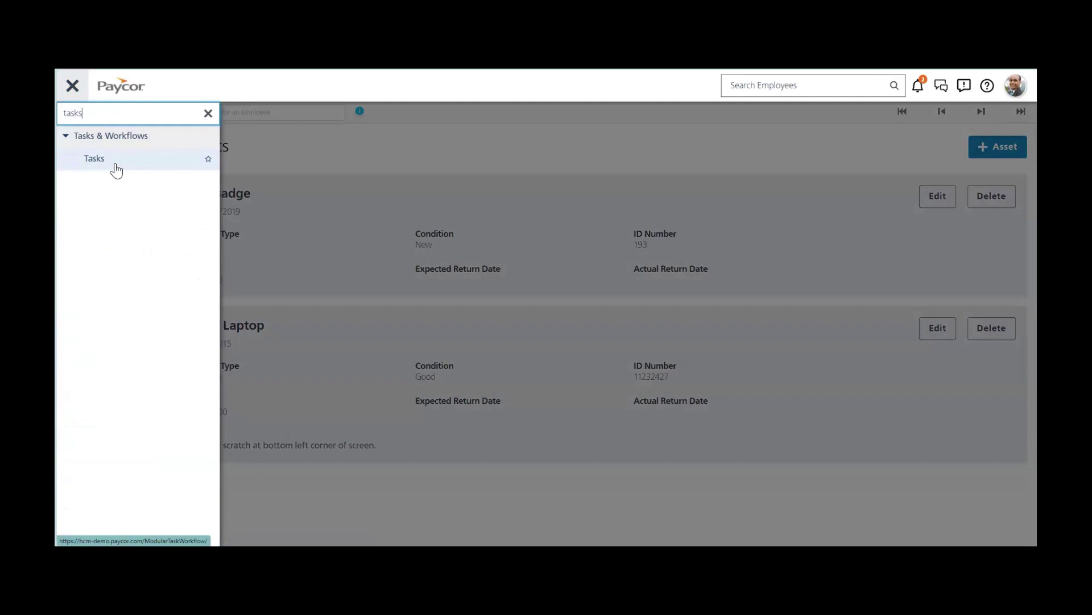
key("BackSpace")
key("BackSpace")
key("BackSpace")
key("BackSpace")
key("BackSpace")
type("Reminde")
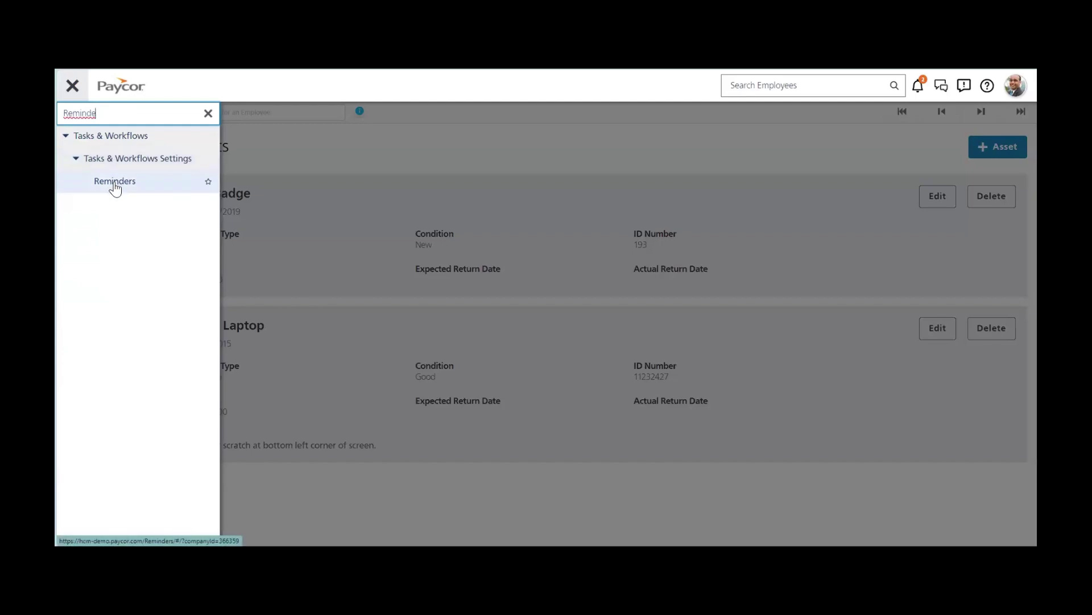
type("s")
key("BackSpace")
key("BackSpace")
key("BackSpace")
key("BackSpace")
key("BackSpace")
key("BackSpace")
key("BackSpace")
key("BackSpace")
Find Workflow Settings via 'work' and view Employee Direct Deposit's Notifications: Initiator and Employee.
type("work")
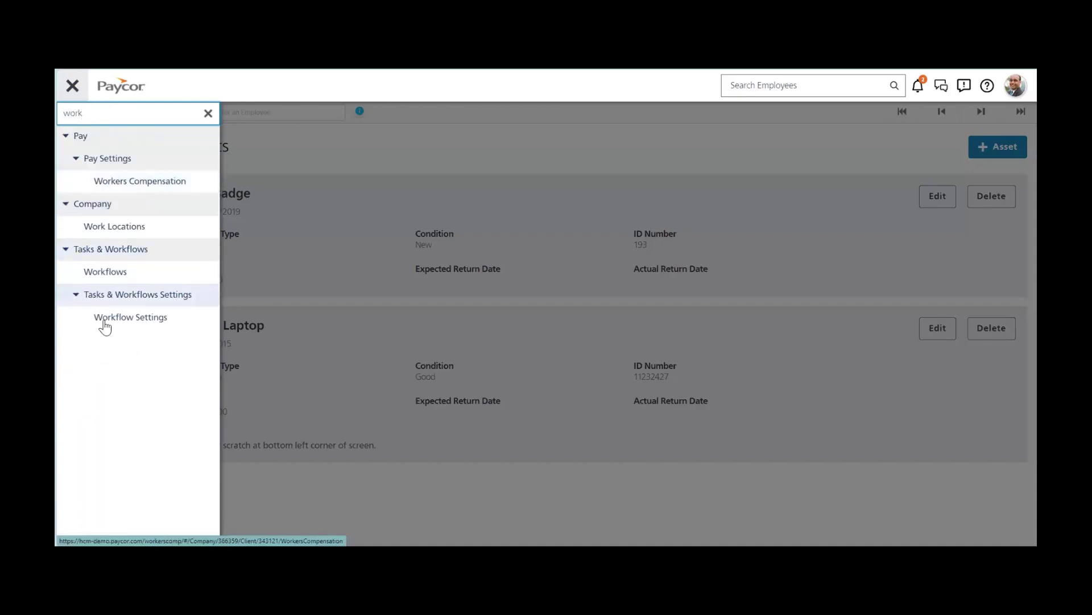
left_click(126, 322)
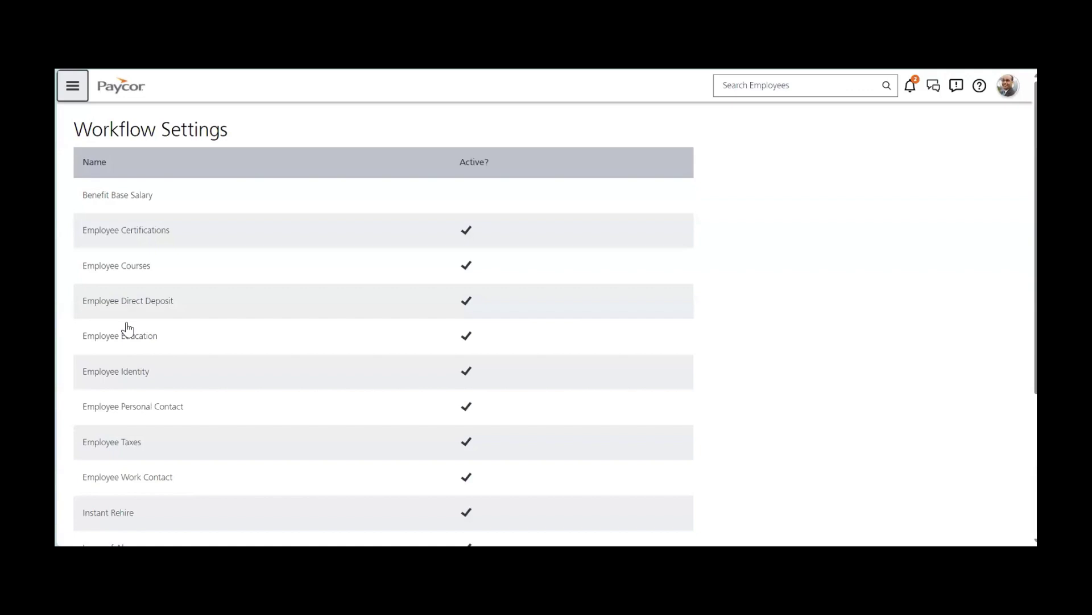
left_click(124, 304)
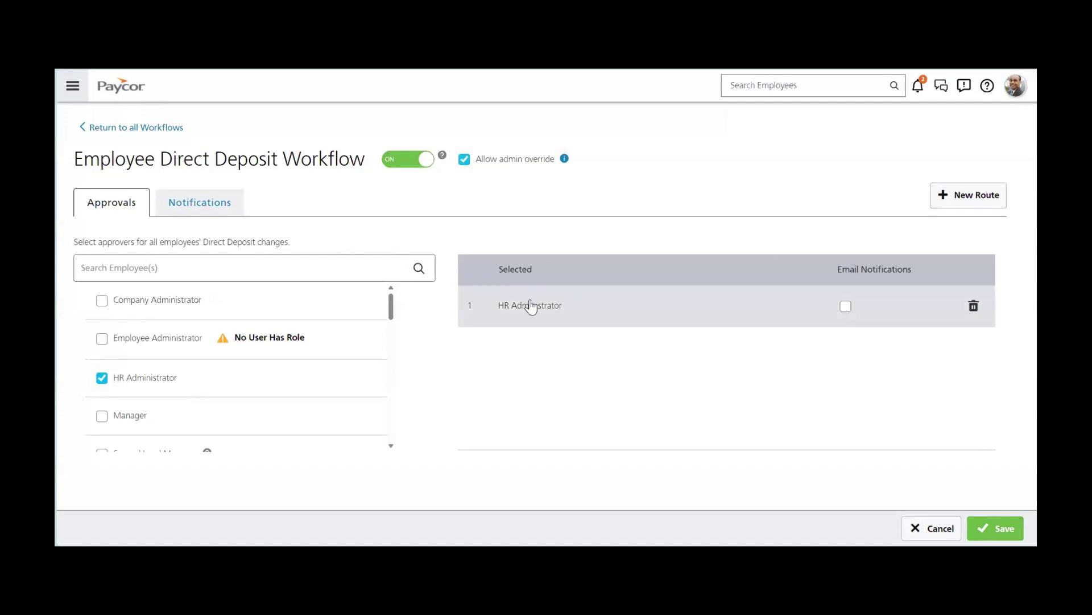
left_click(222, 210)
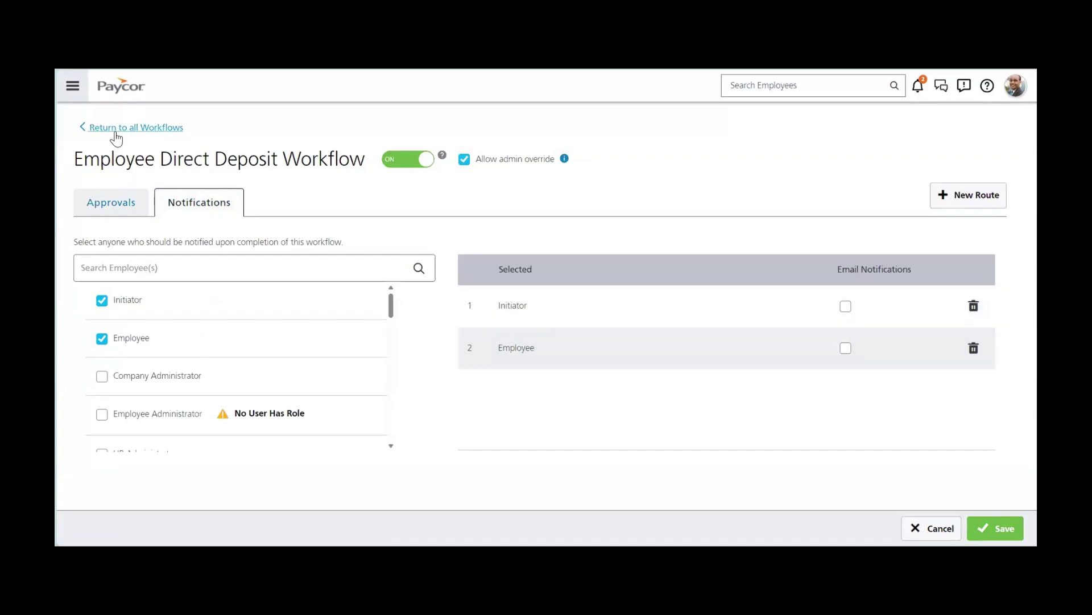
Search 'form' to open the Forms & Documents Library, briefly checking Actions and Resources help.
left_click(71, 88)
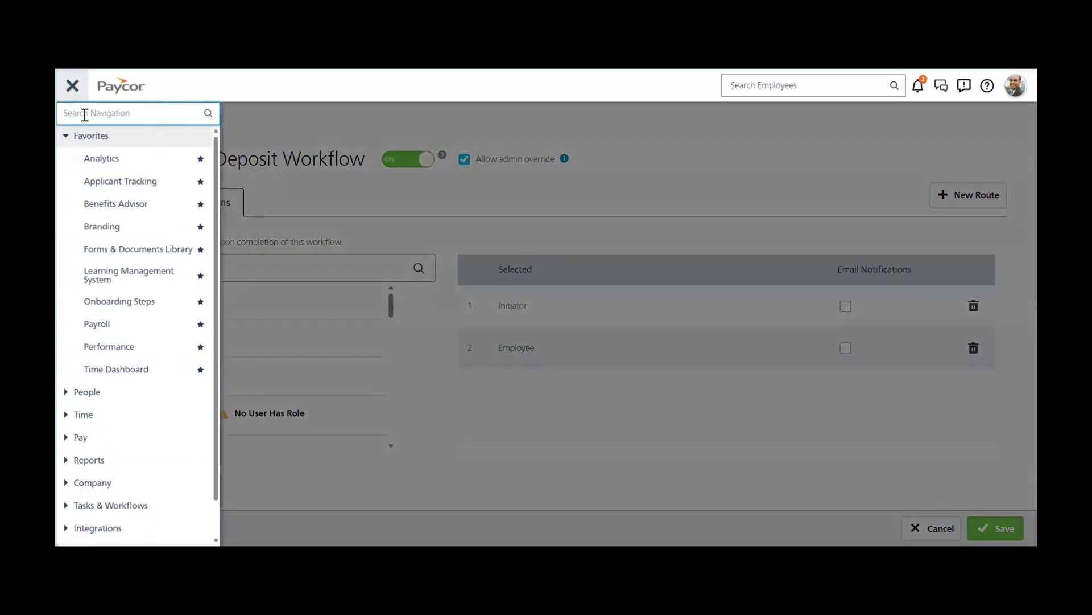
type("form")
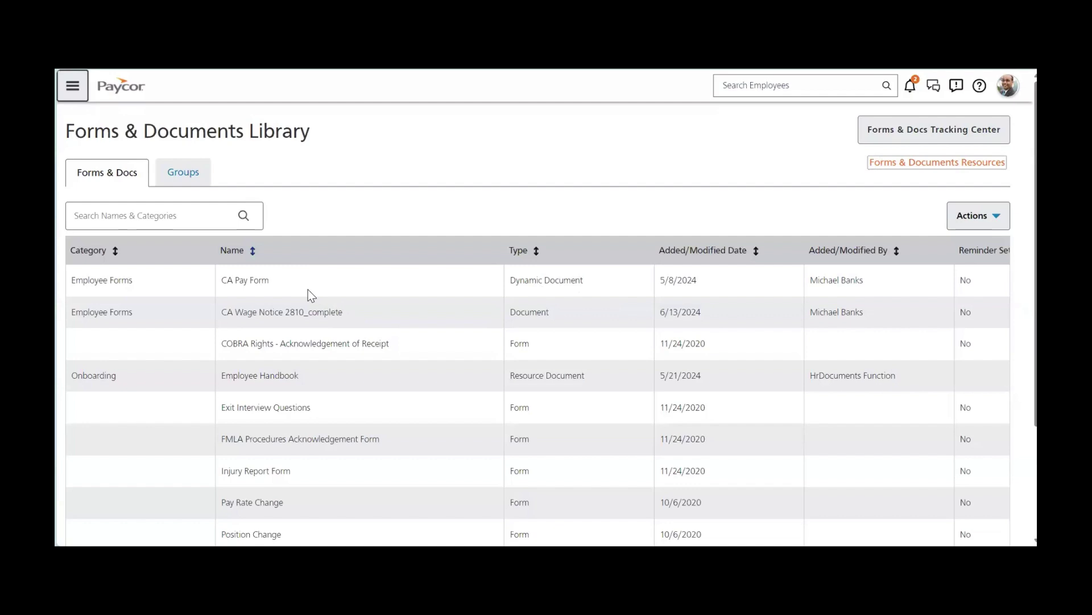
left_click(974, 221)
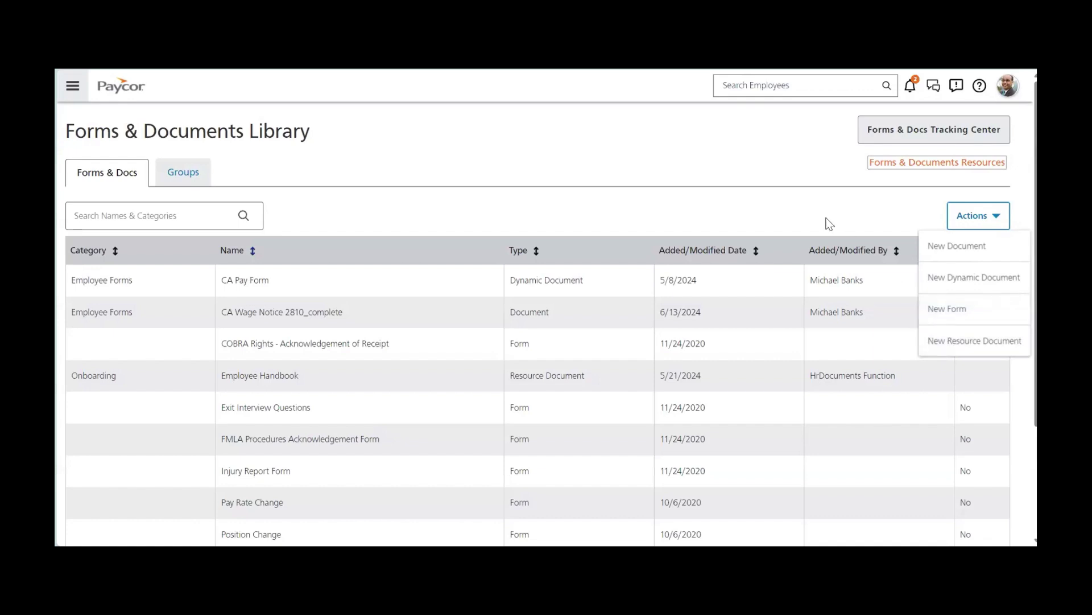
left_click(812, 202)
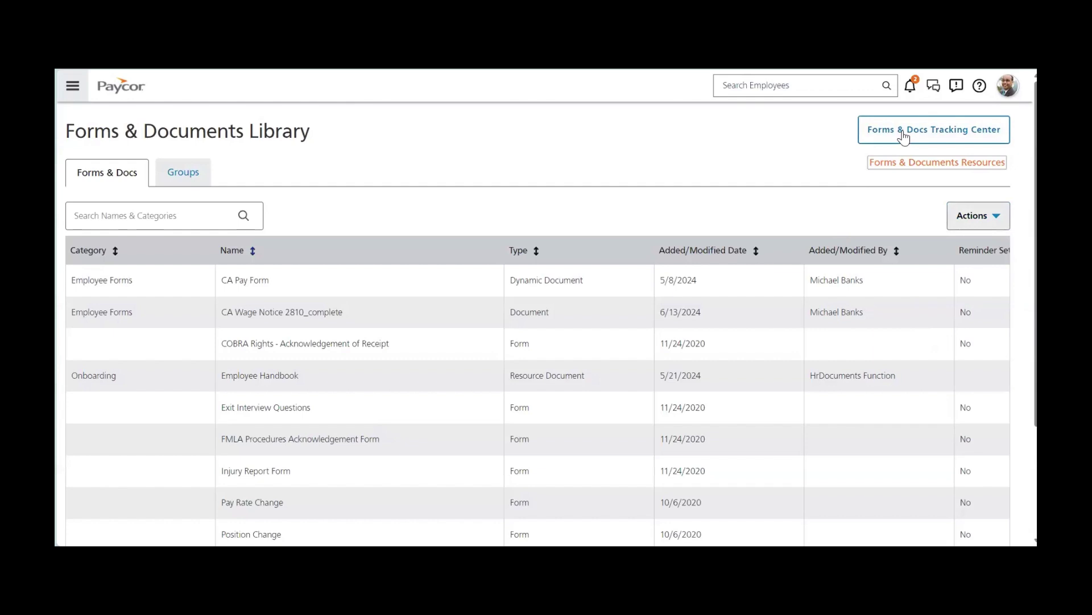
left_click(921, 165)
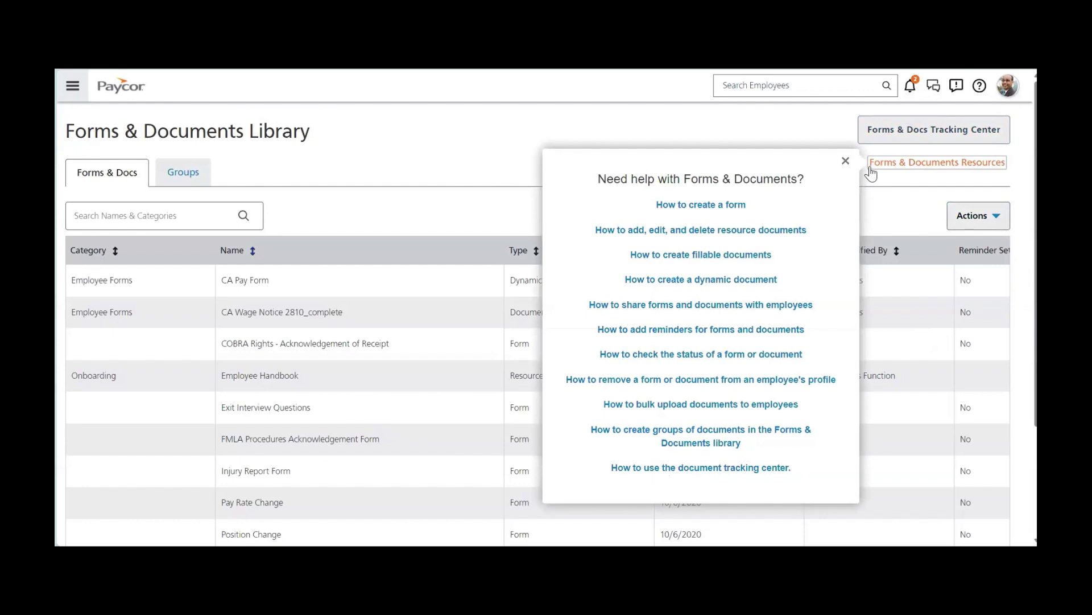
left_click(845, 161)
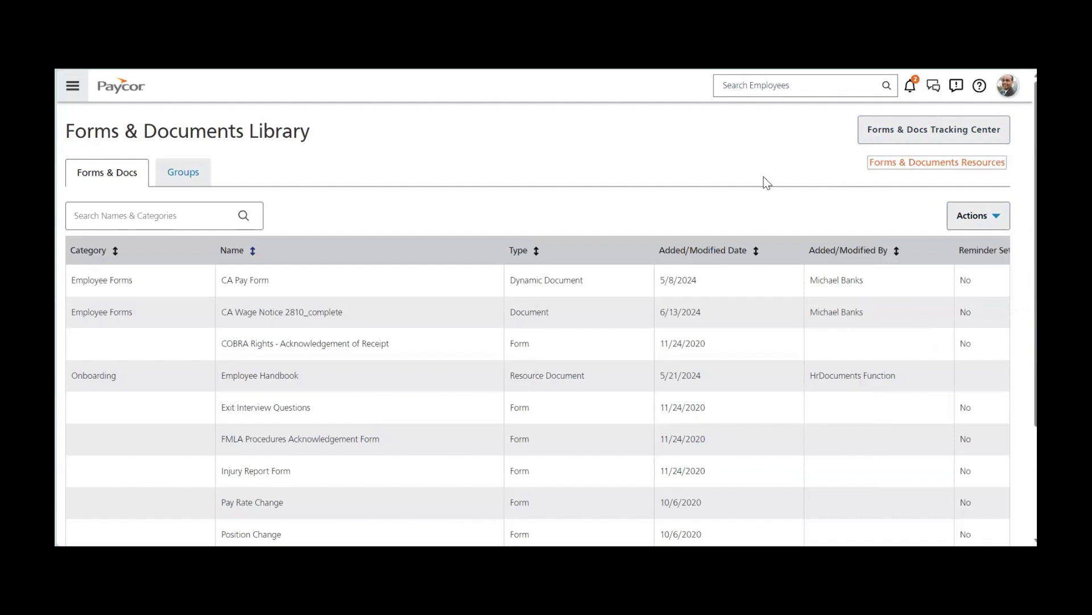
Return home via the Paycor logo, show the Time Collection Methods slide, then scroll to Punch Clock.
left_click(118, 90)
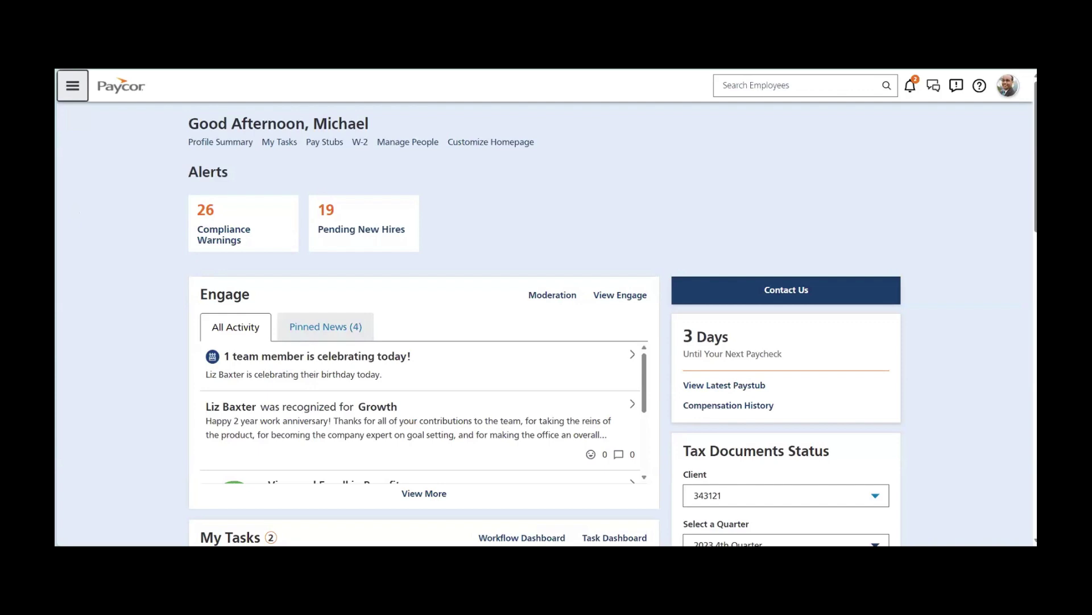
key("alt+Tab")
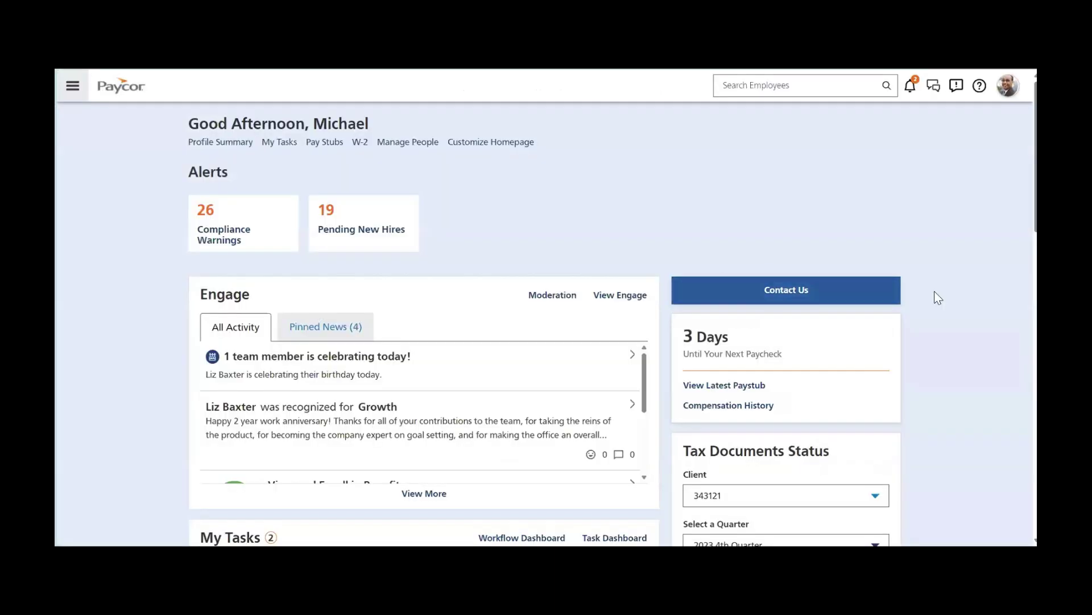
scroll(950, 308, "down", 4)
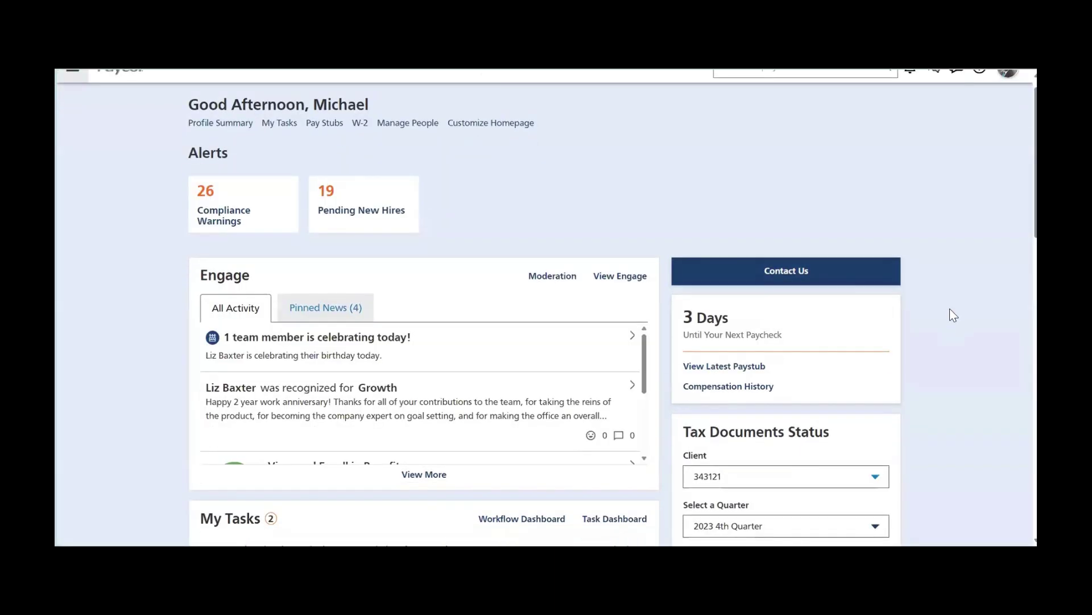
scroll(949, 324, "down", 10)
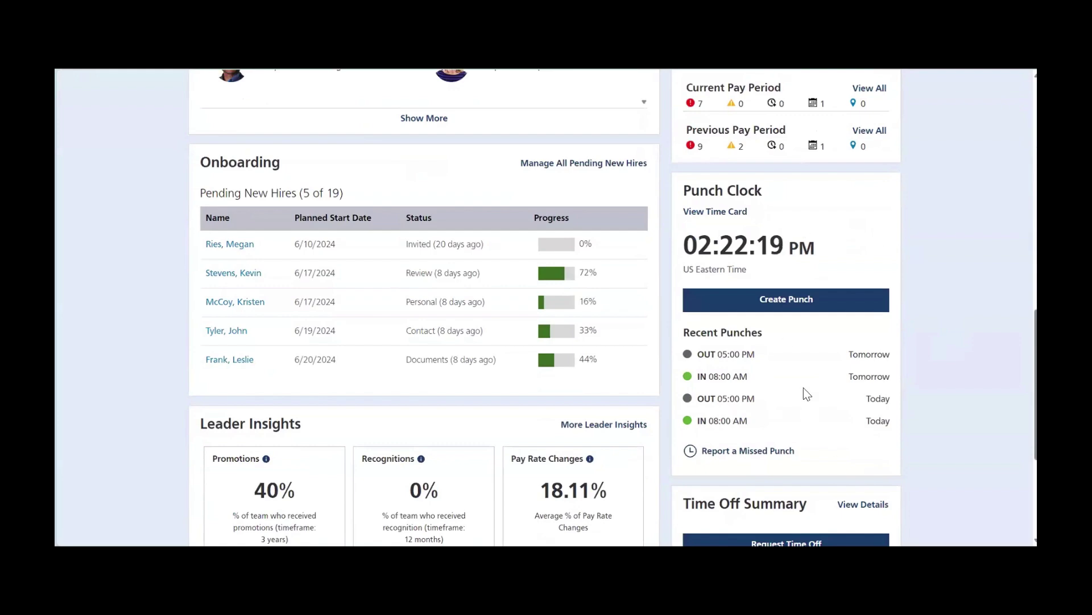
Record a new time punch in the Punch Clock at 02:22pm.
left_click(799, 312)
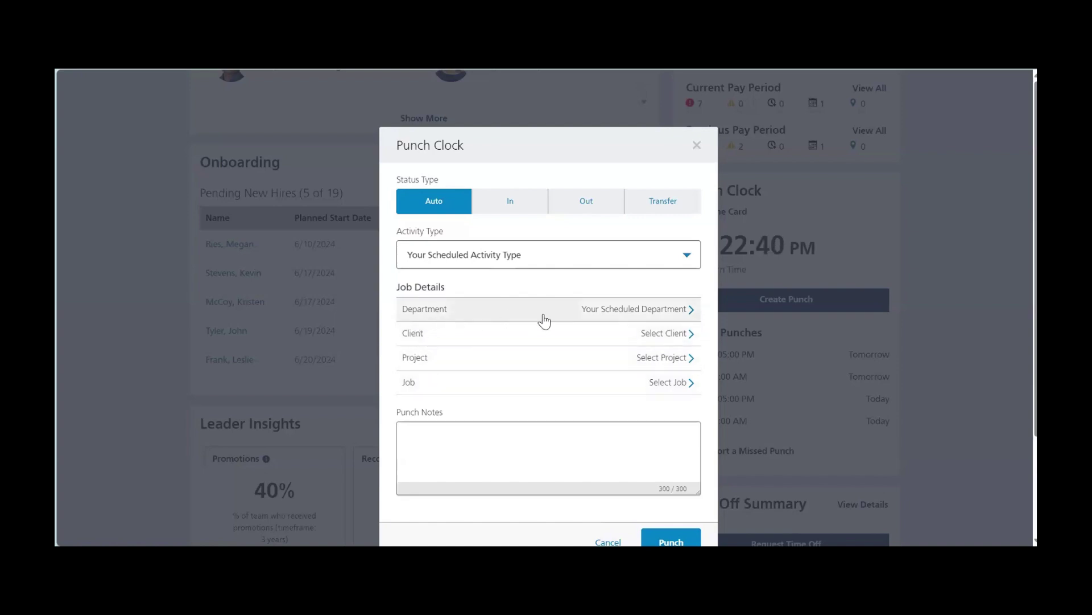
scroll(576, 507, "down", 1)
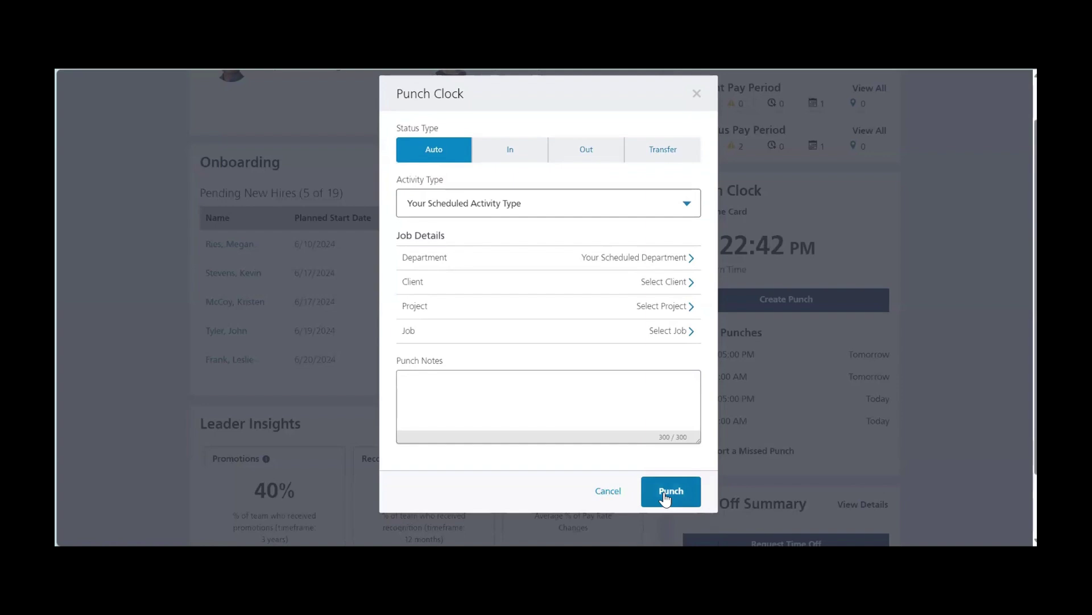
left_click(667, 496)
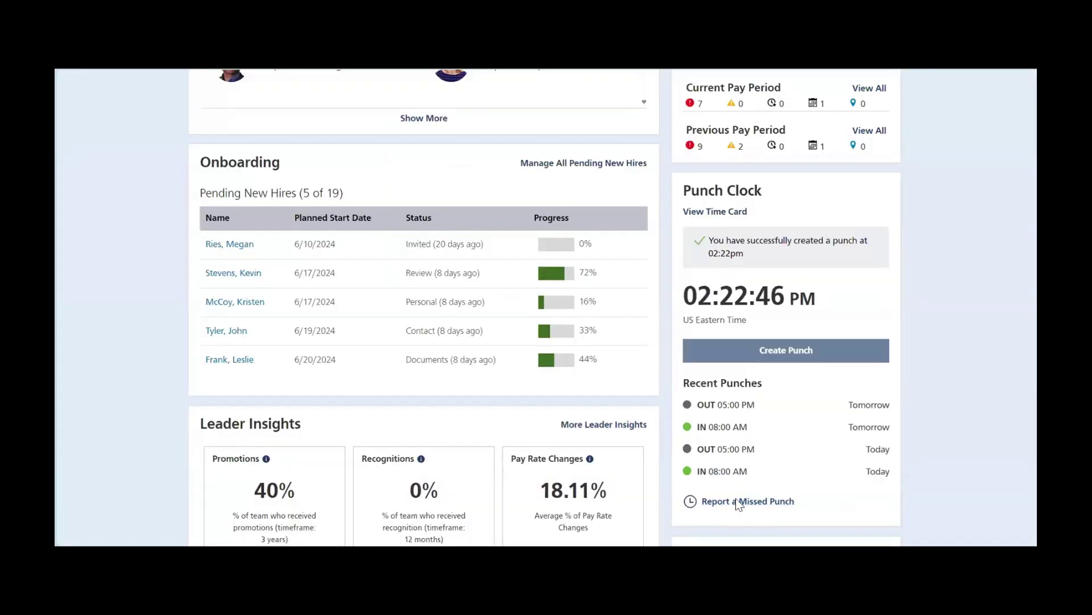
Start a missed punch report, close it unsubmitted, and scroll up to Time Insights.
left_click(735, 501)
scroll(573, 479, "down", 1)
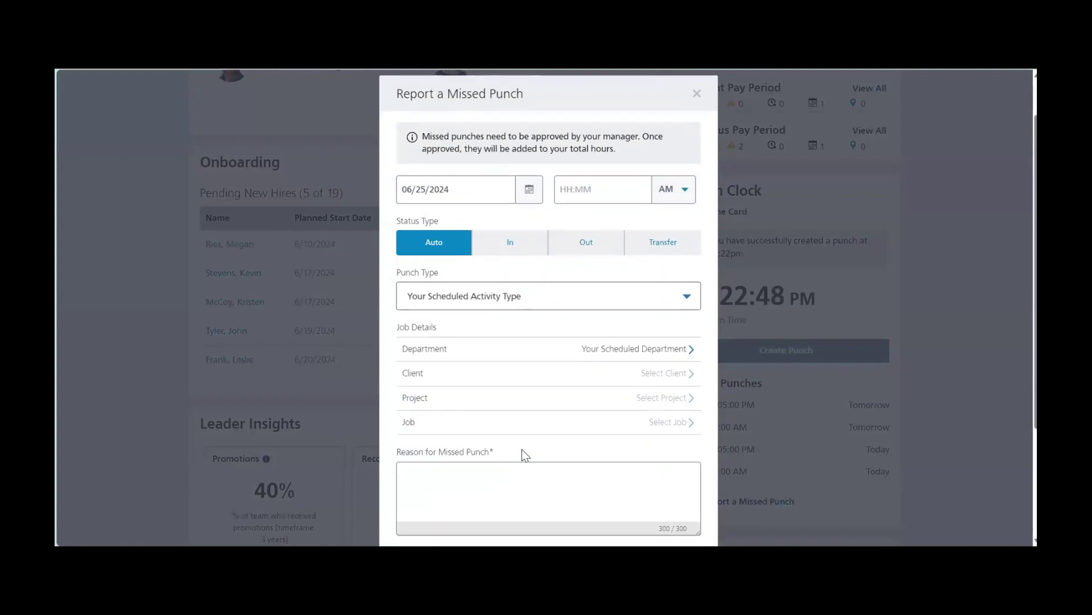
left_click_drag(521, 449, 394, 451)
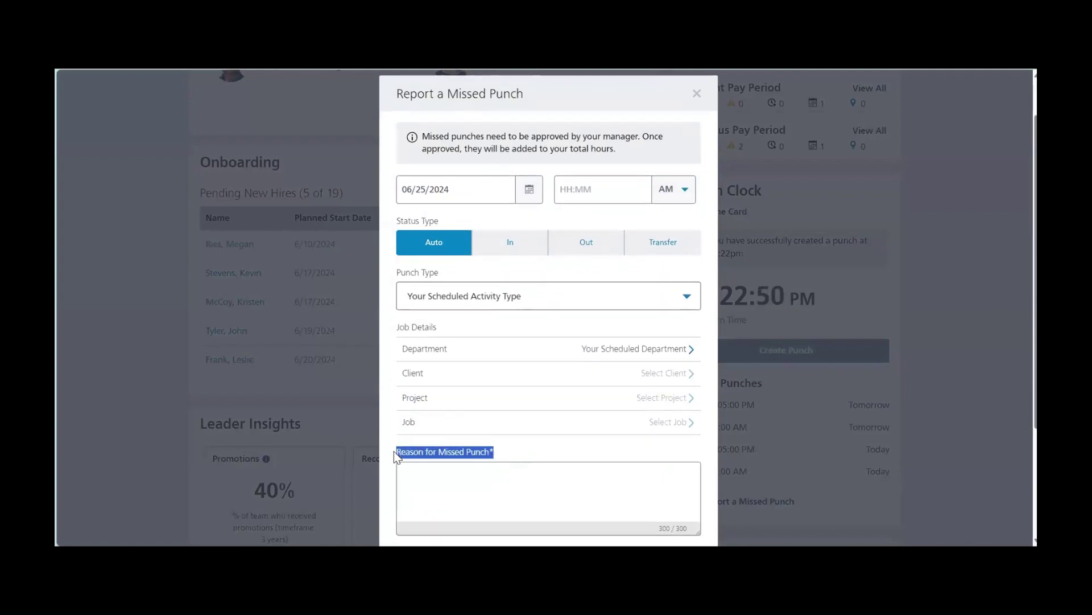
left_click(696, 93)
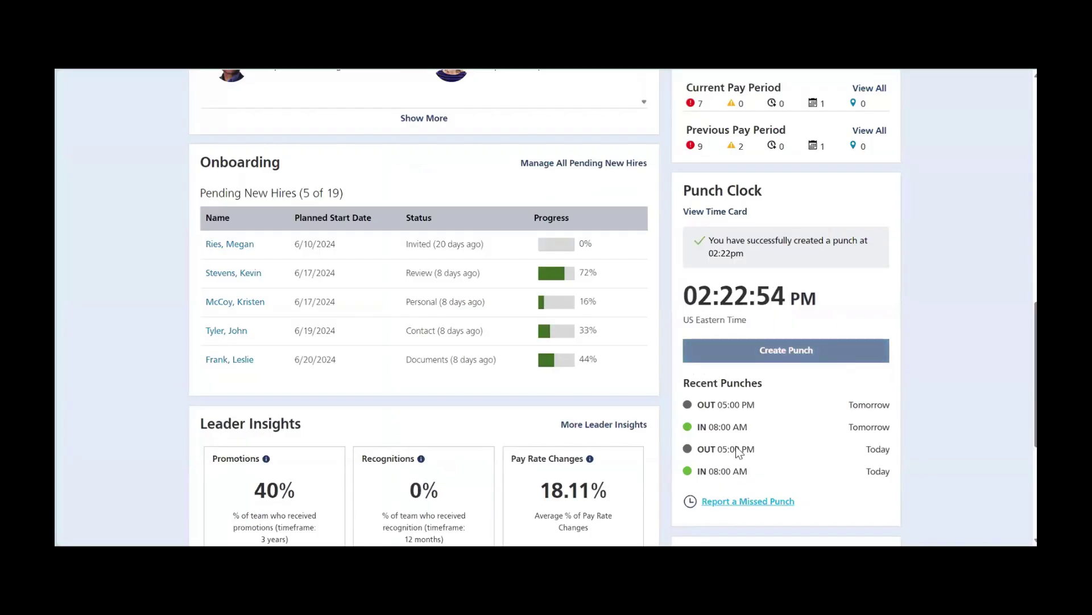
scroll(742, 431, "up", 4)
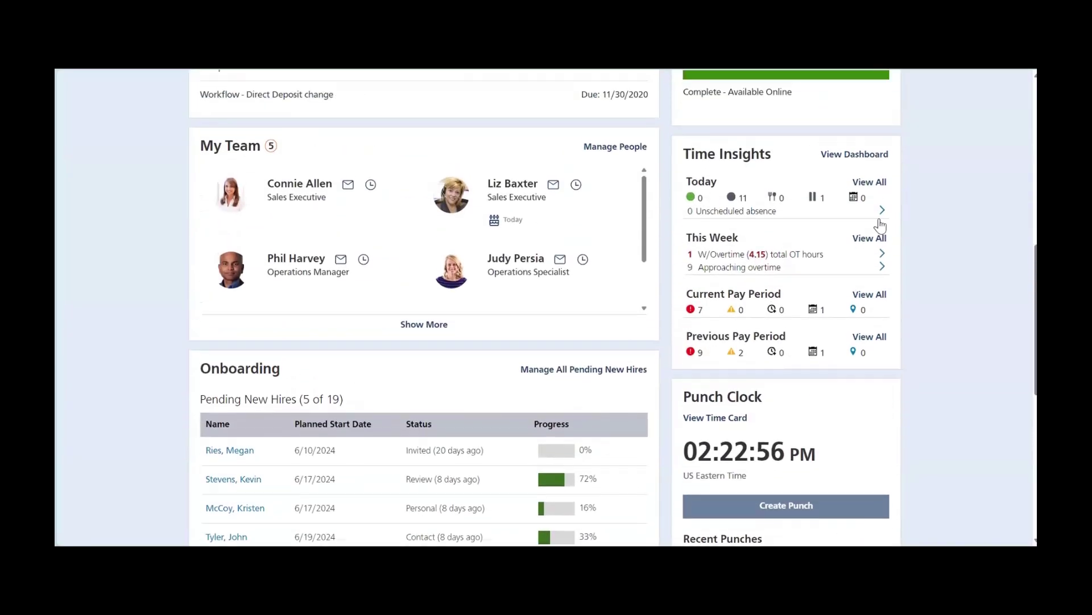
Open the Time Dashboard and cycle Today, Weekly and Pay Period views for 06/15–06/21/2024.
left_click(855, 154)
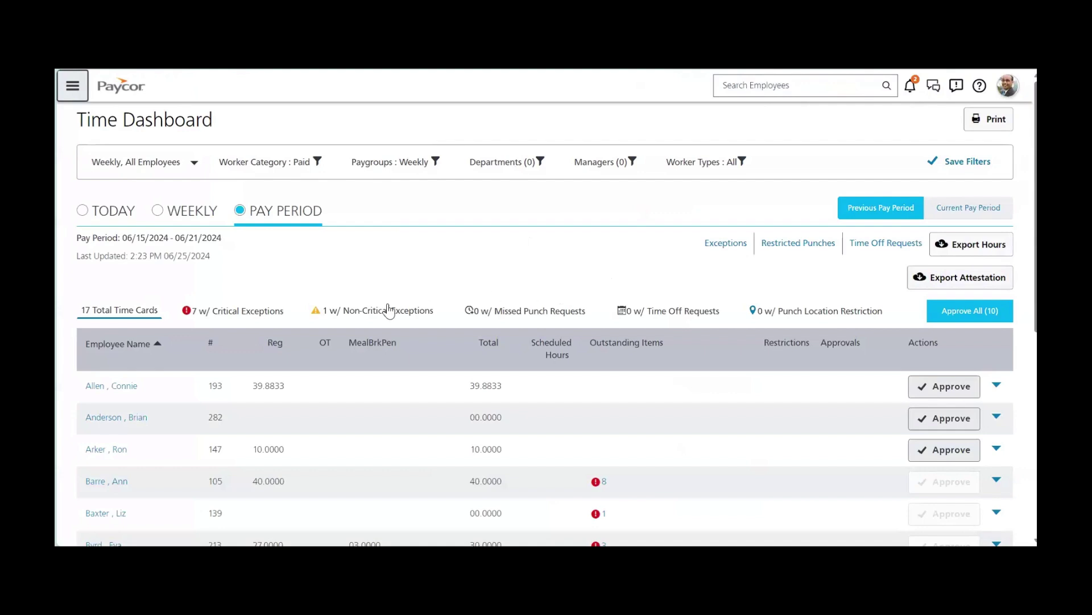
left_click(86, 211)
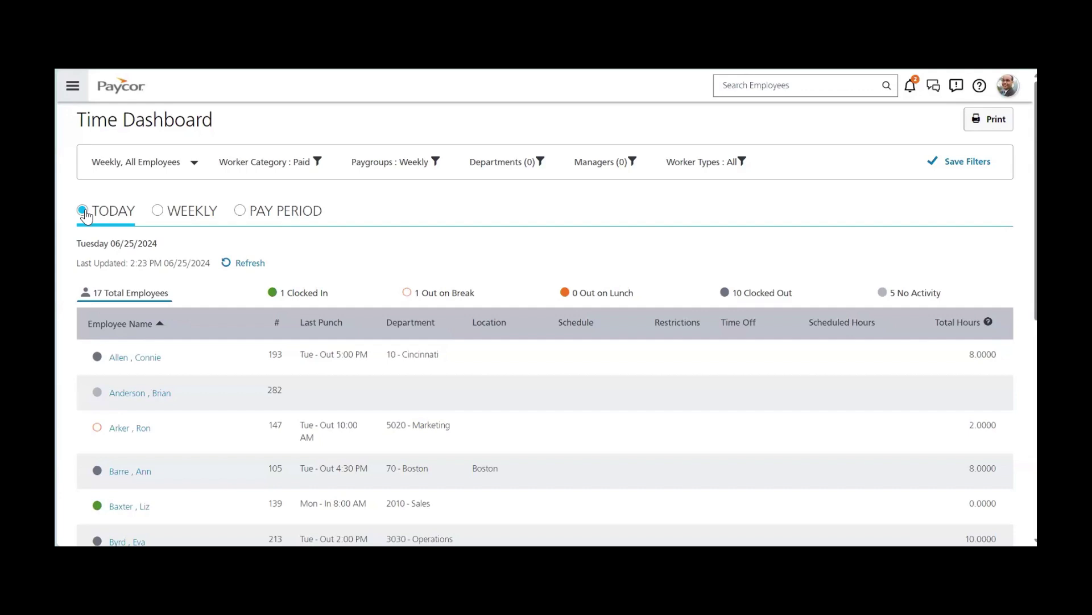
left_click(158, 213)
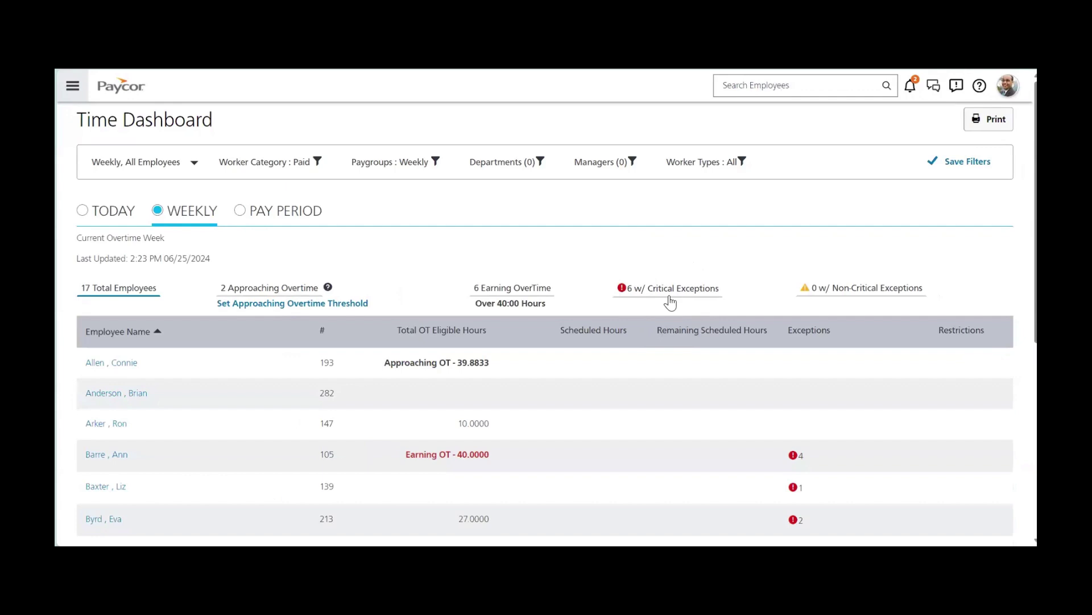
left_click(241, 212)
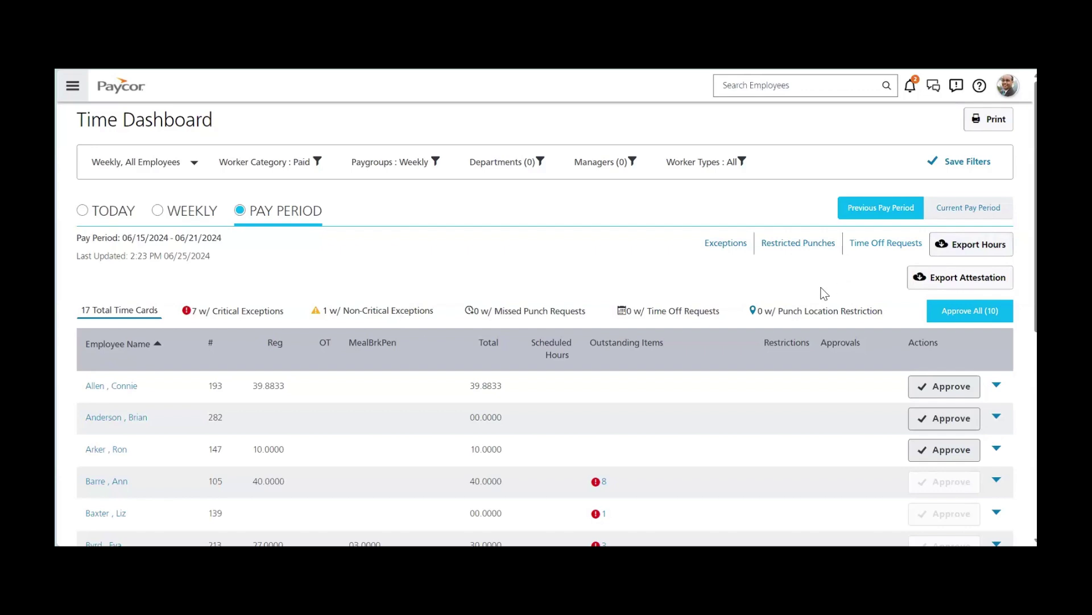
scroll(659, 378, "down", 3)
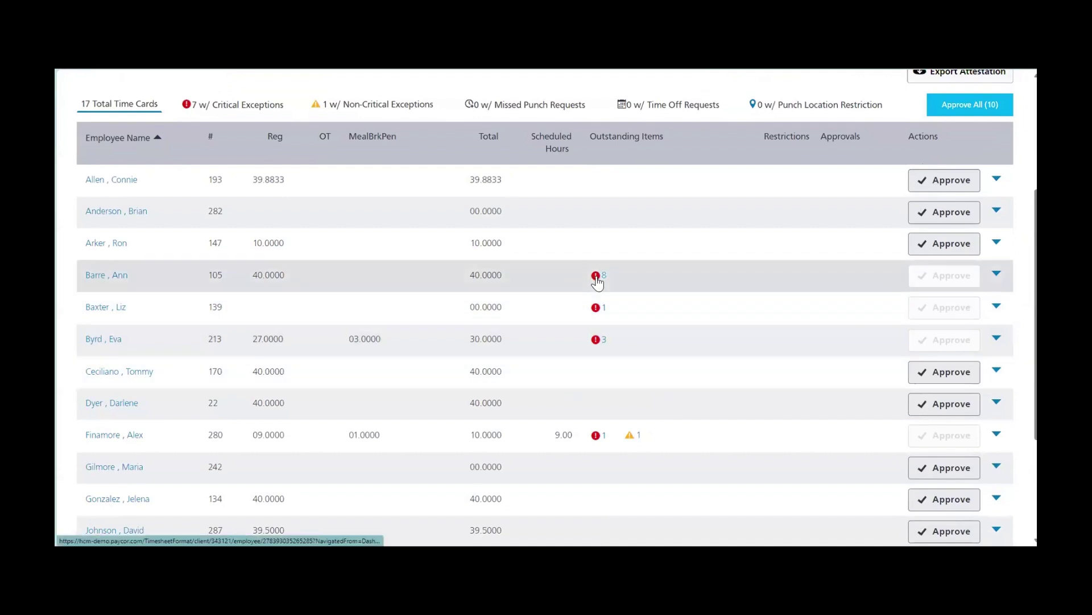
Open the time card with 8 exceptions and inspect Monday 06/17's Punch Out of Bounds exceptions.
left_click(596, 277)
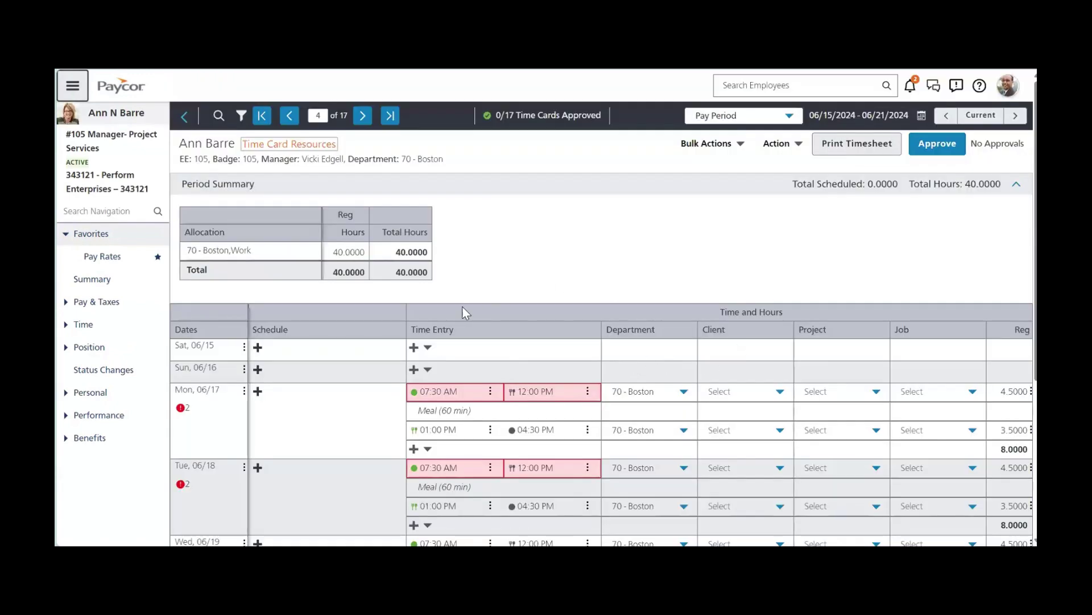
left_click(181, 407)
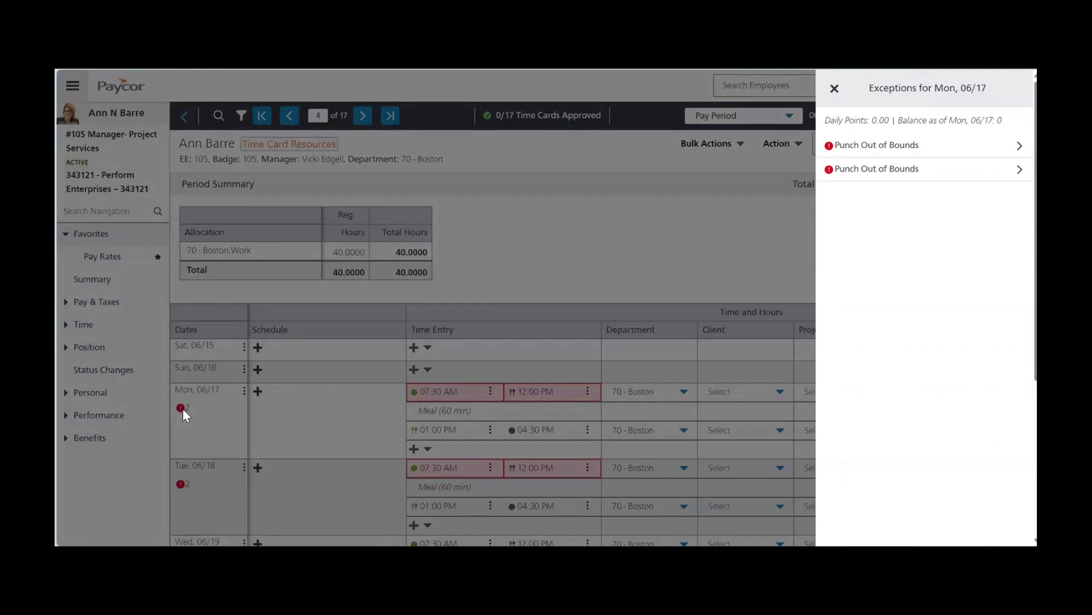
left_click(835, 89)
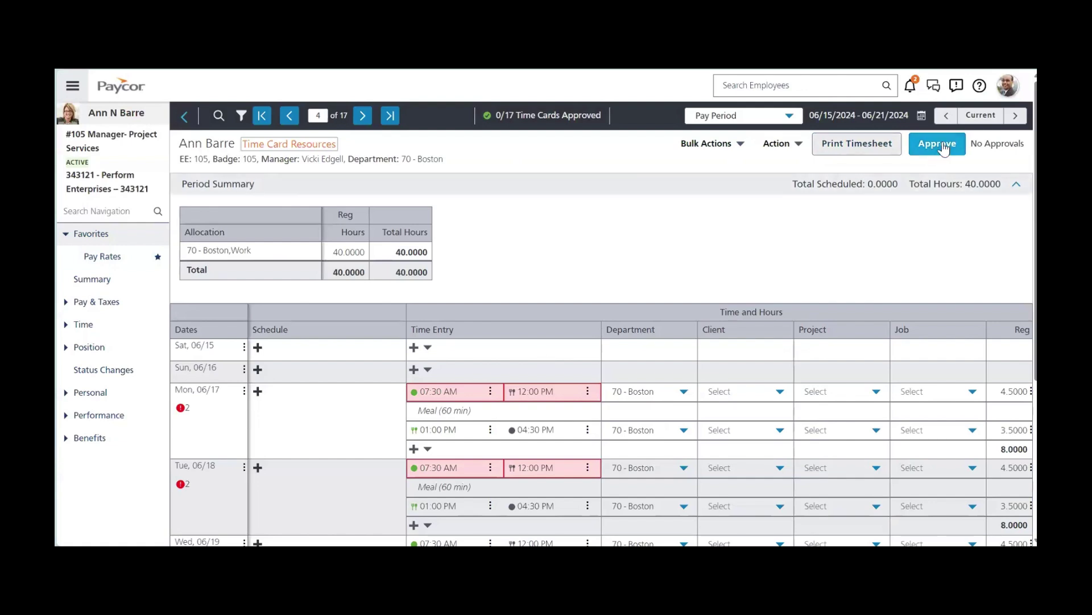
left_click(301, 148)
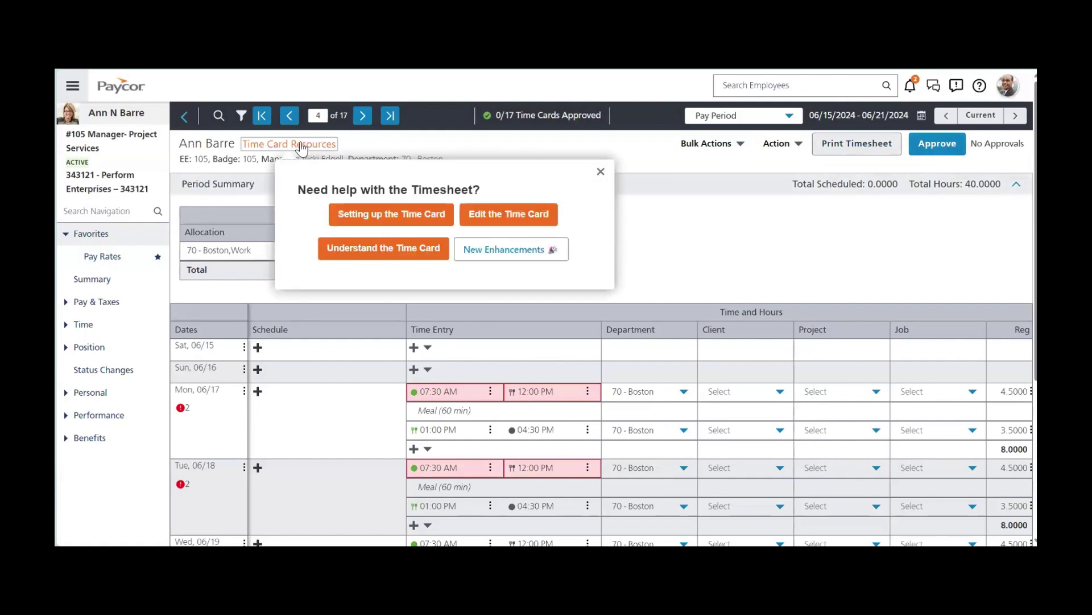
left_click(601, 171)
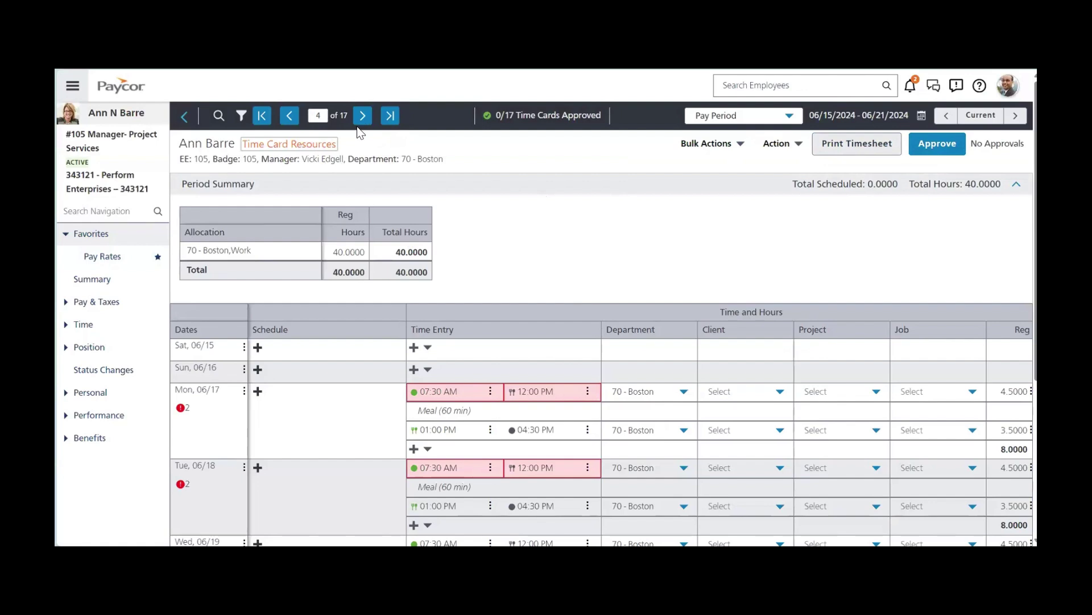
Open Review Time under Time navigation and scroll its Bi-Weekly error and hours totals.
left_click(72, 85)
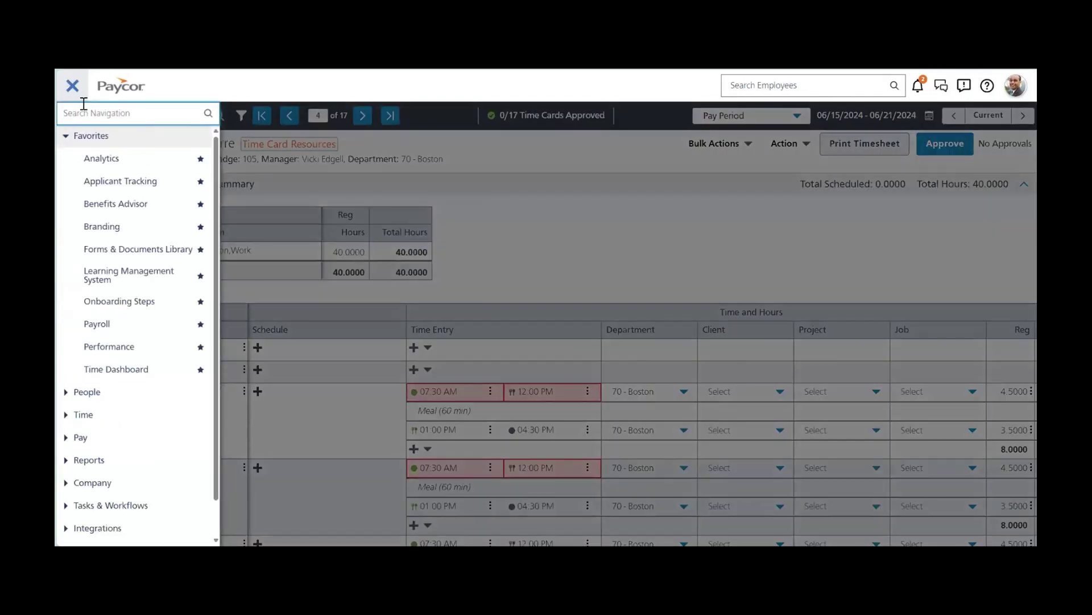
left_click(66, 415)
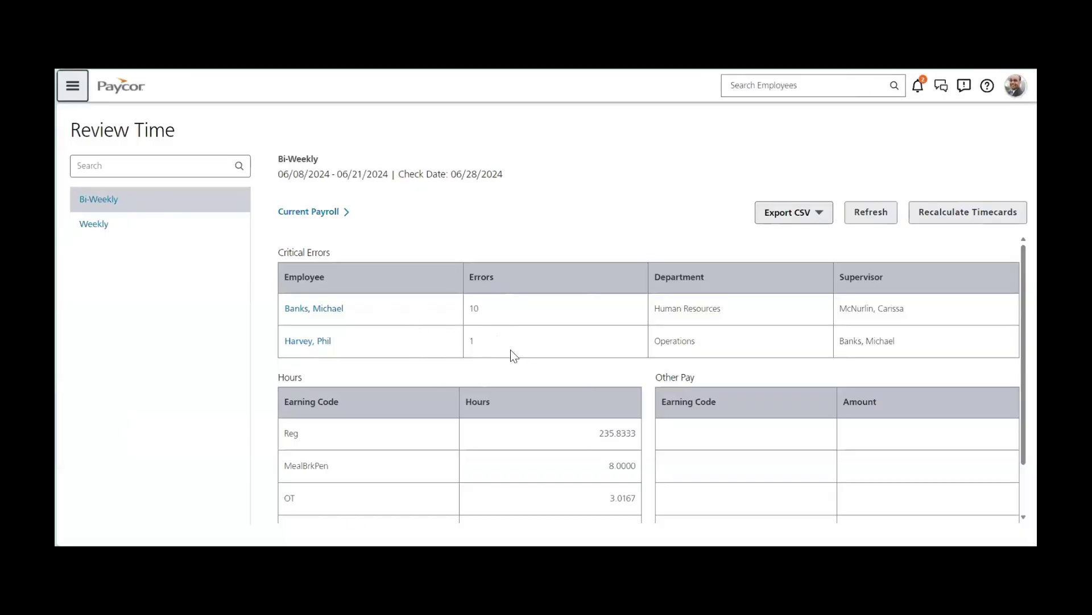
scroll(567, 356, "down", 2)
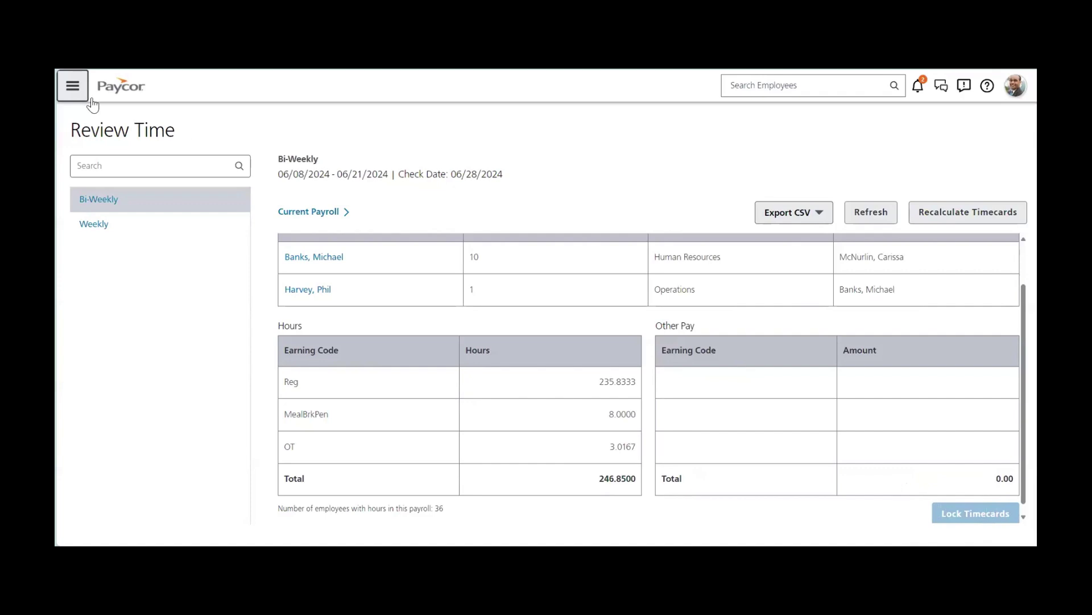
left_click(73, 90)
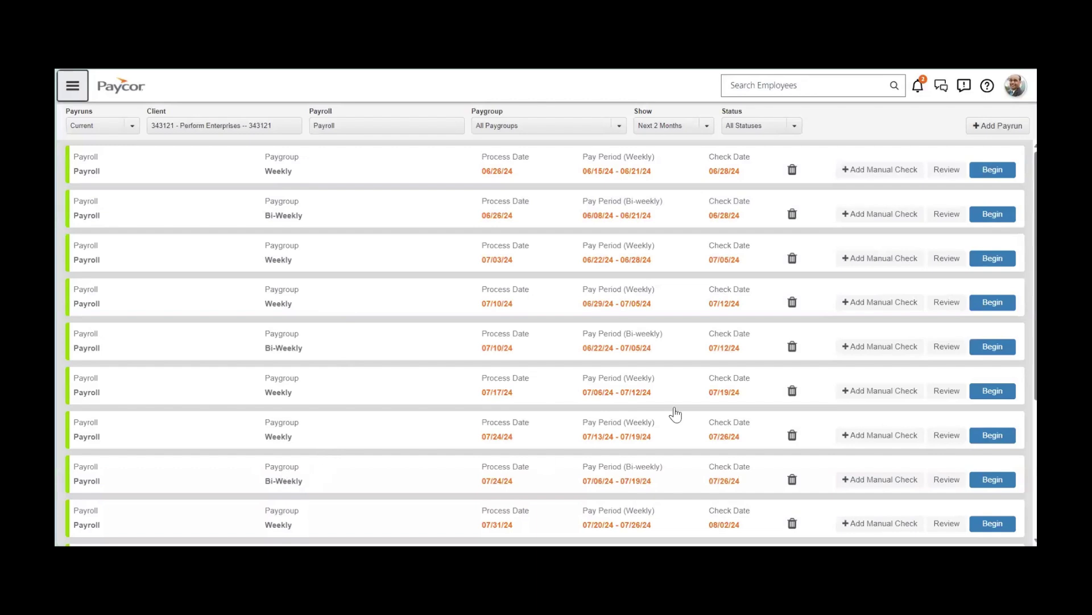
Filter payrolls to Weekly and begin the 06/15–06/21 weekly payrun for check date 06/28/24.
left_click(993, 126)
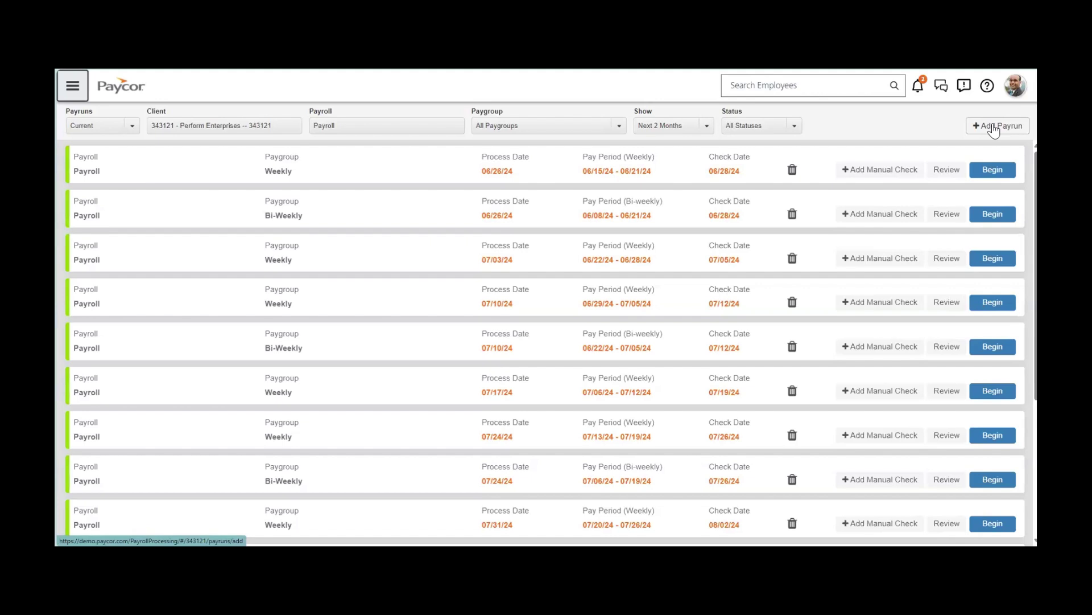
left_click(618, 126)
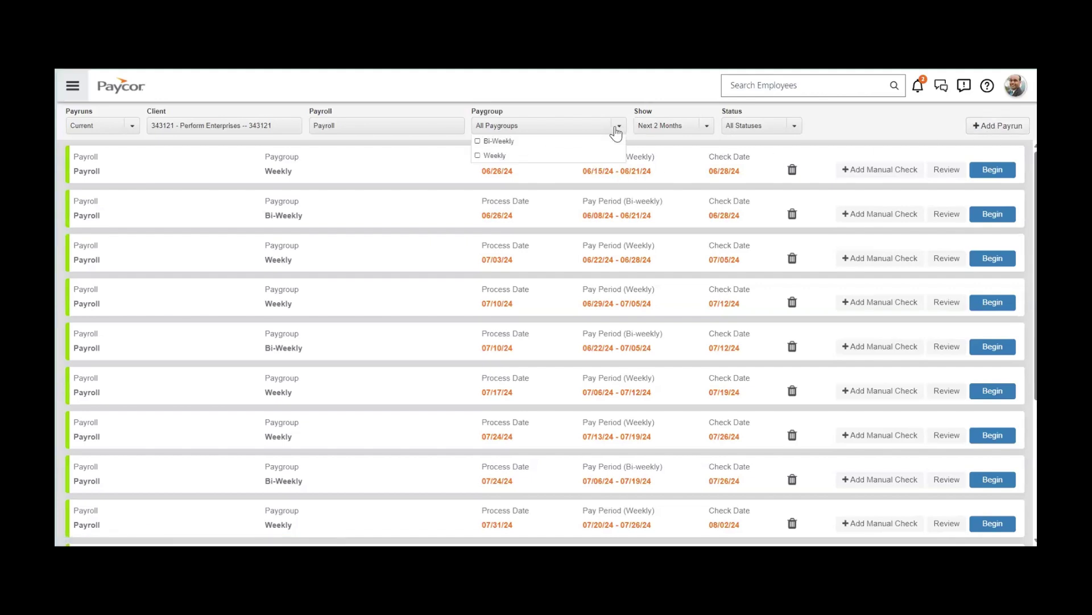
left_click(479, 156)
left_click(915, 119)
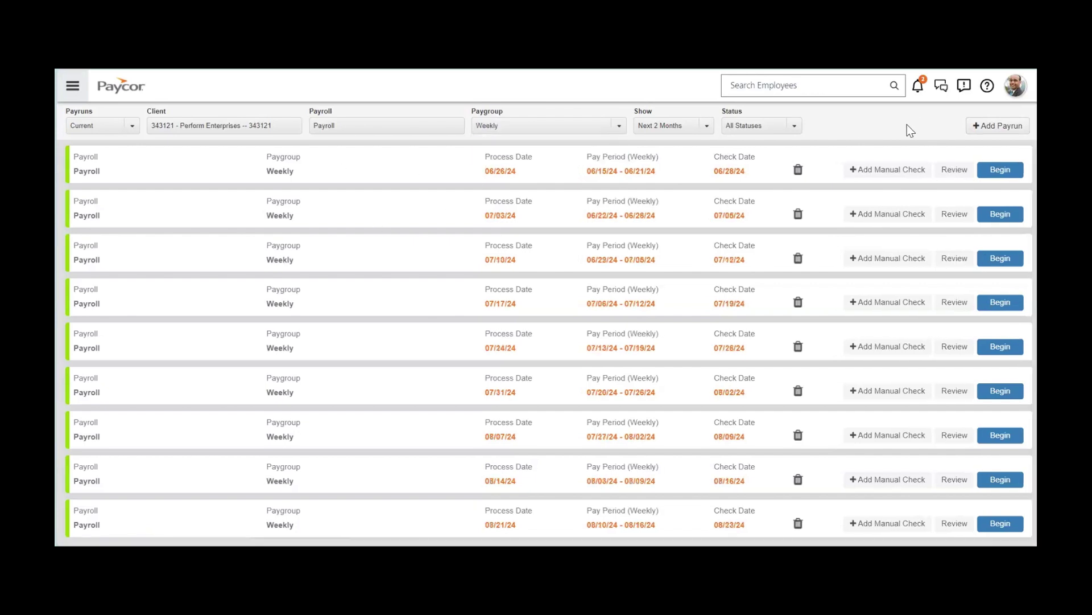
left_click(994, 170)
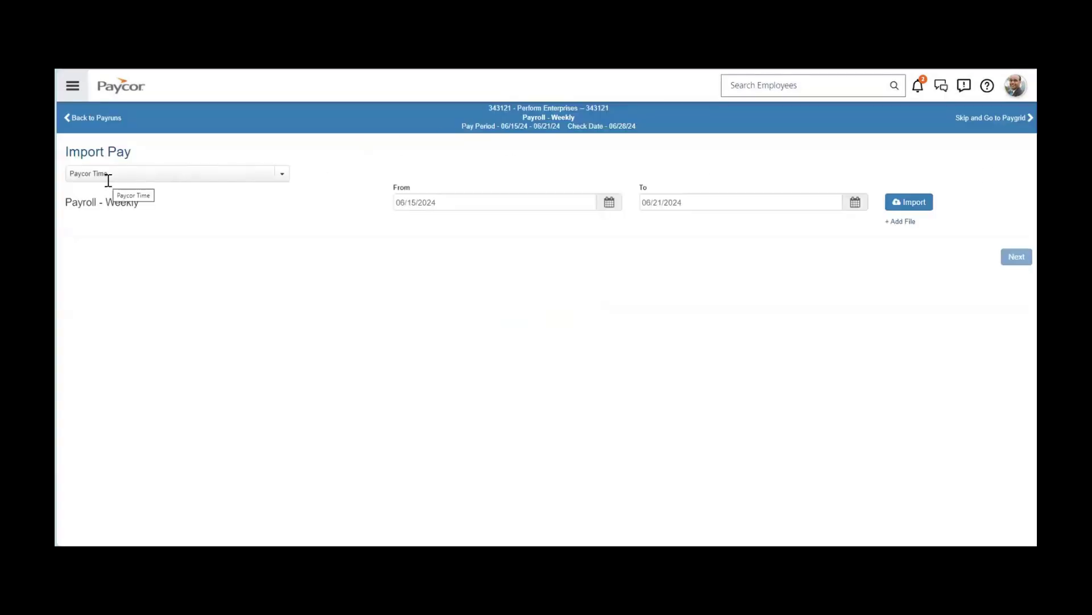
Import Paycor Time hours for 06/15/2024–06/21/2024, passing the warning and ignoring errors.
left_click(285, 174)
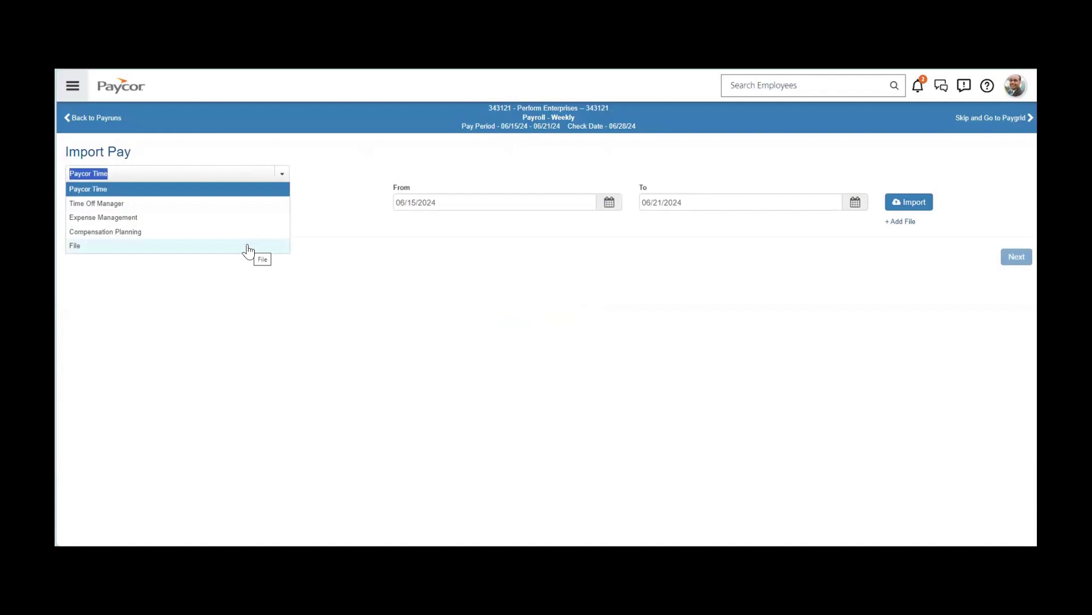
left_click(319, 208)
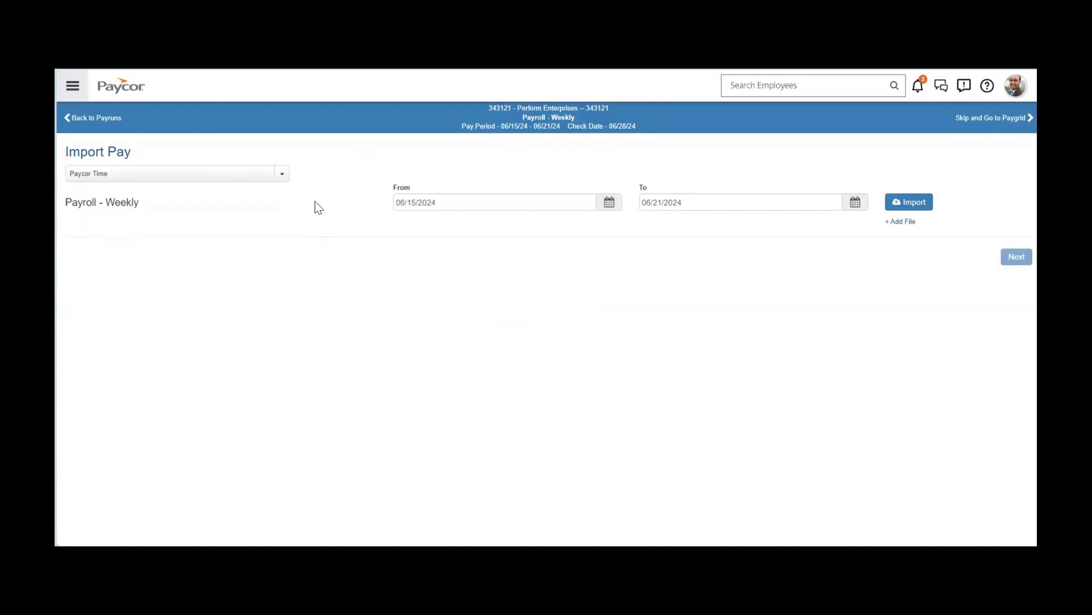
left_click(901, 196)
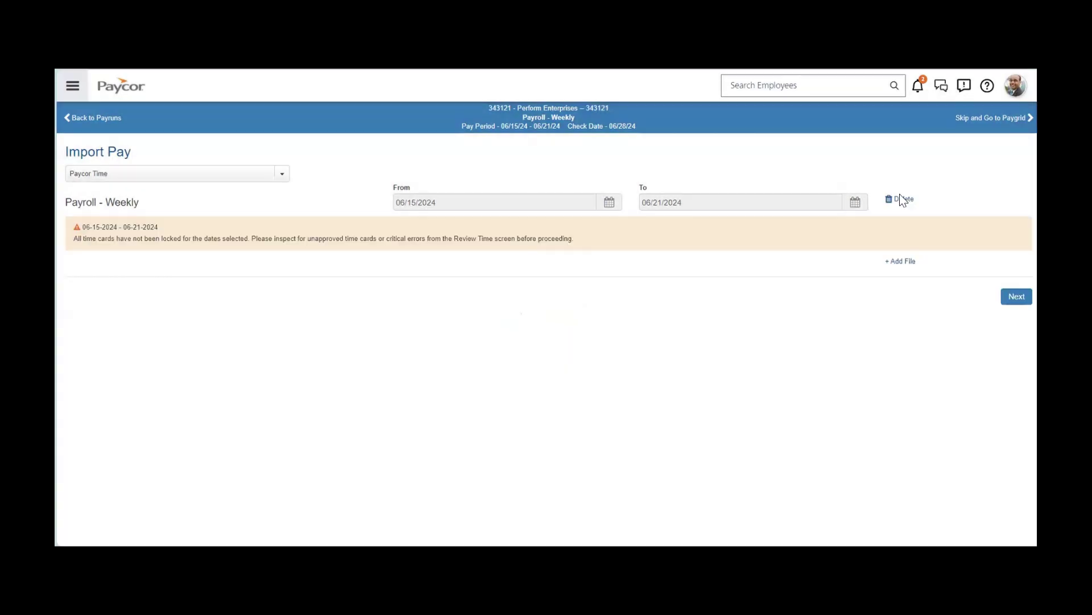
left_click(1015, 297)
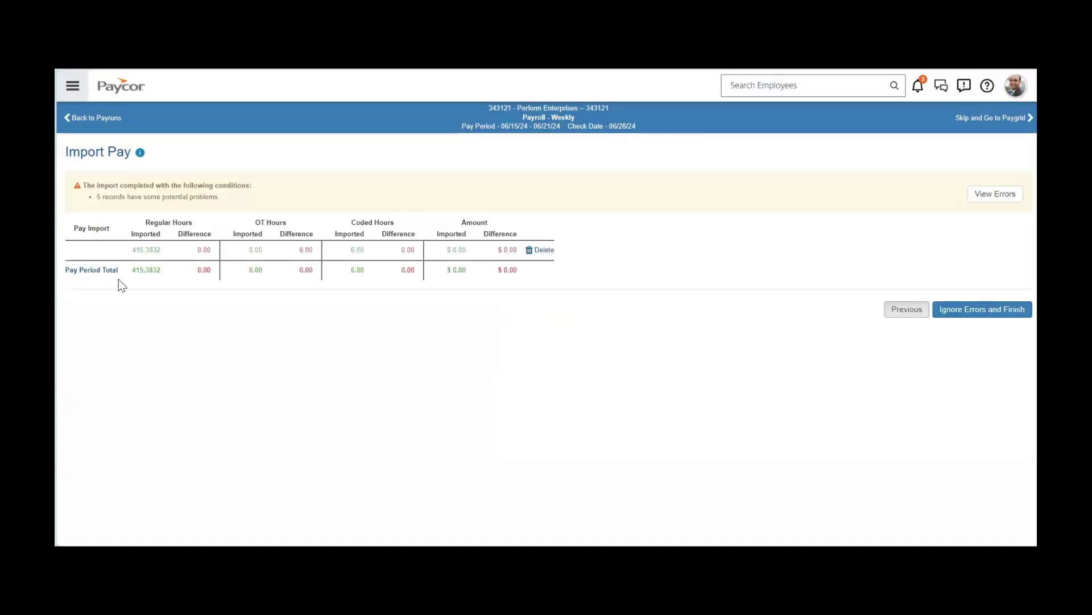
left_click(197, 313)
left_click(998, 312)
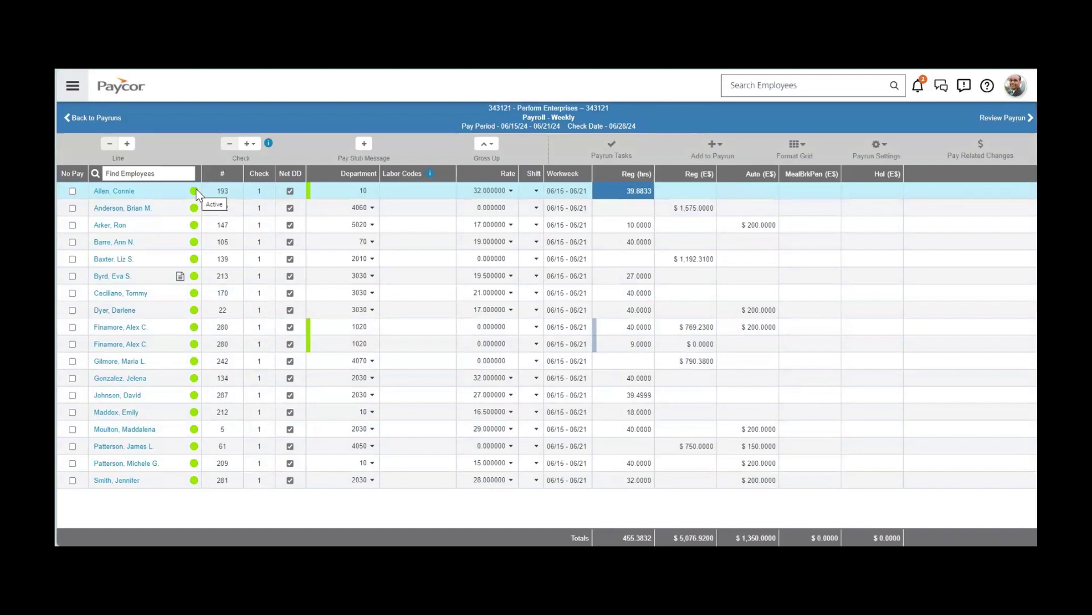
Keep the first employee's rate at 32.000000 (Rate 1) with 39.8833 regular hours.
left_click(299, 191)
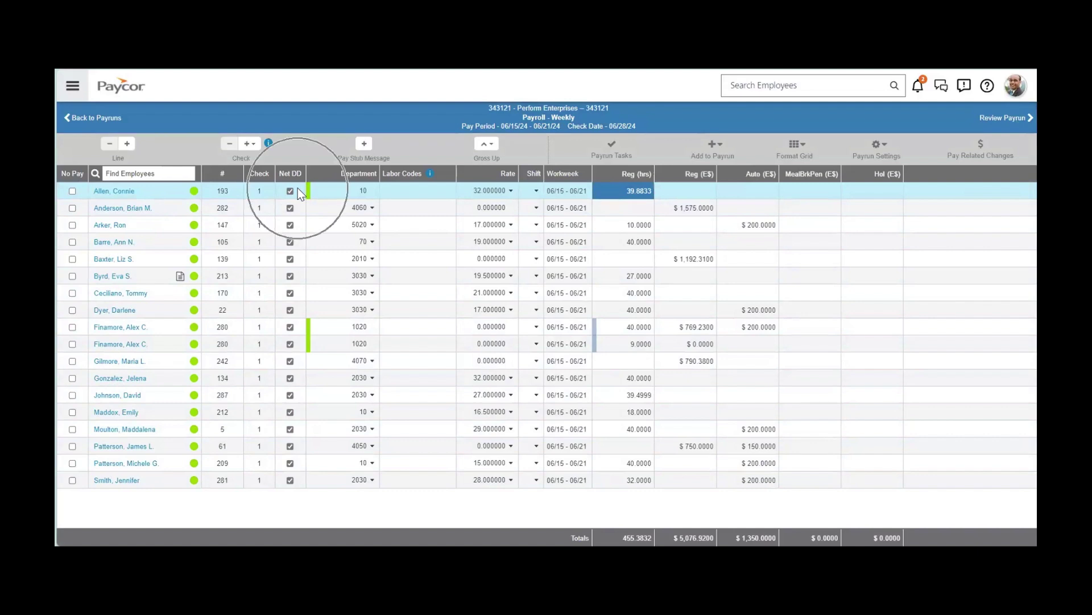
left_click(352, 198)
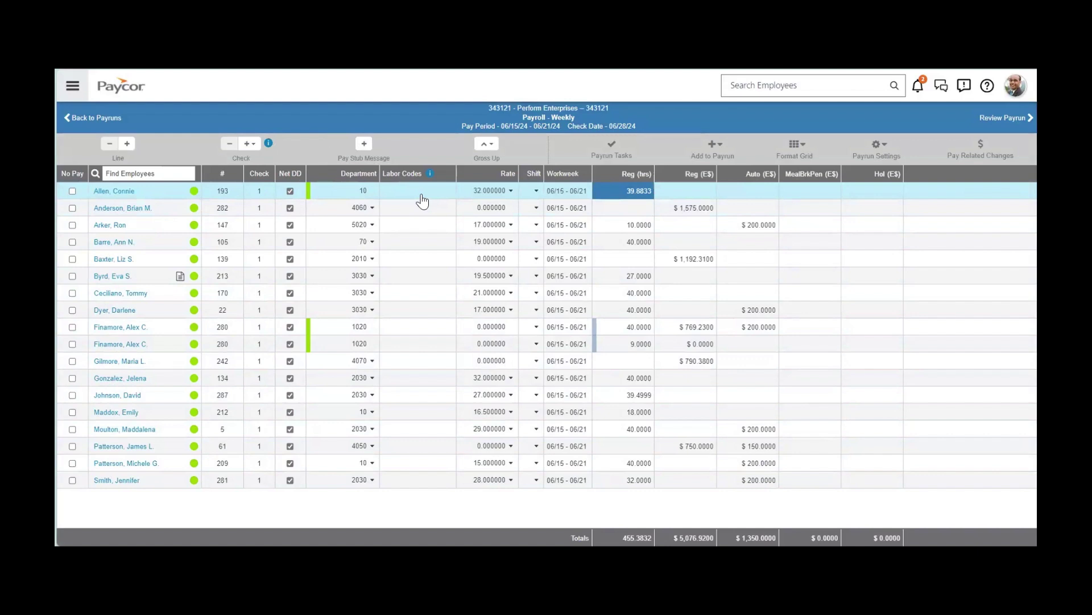
left_click(517, 192)
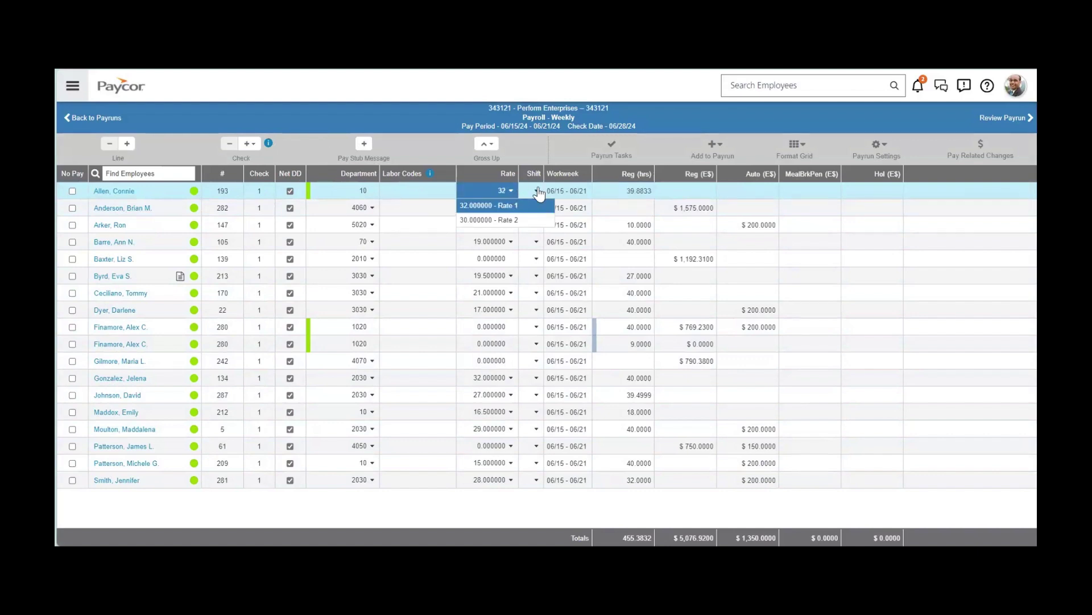
left_click(607, 194)
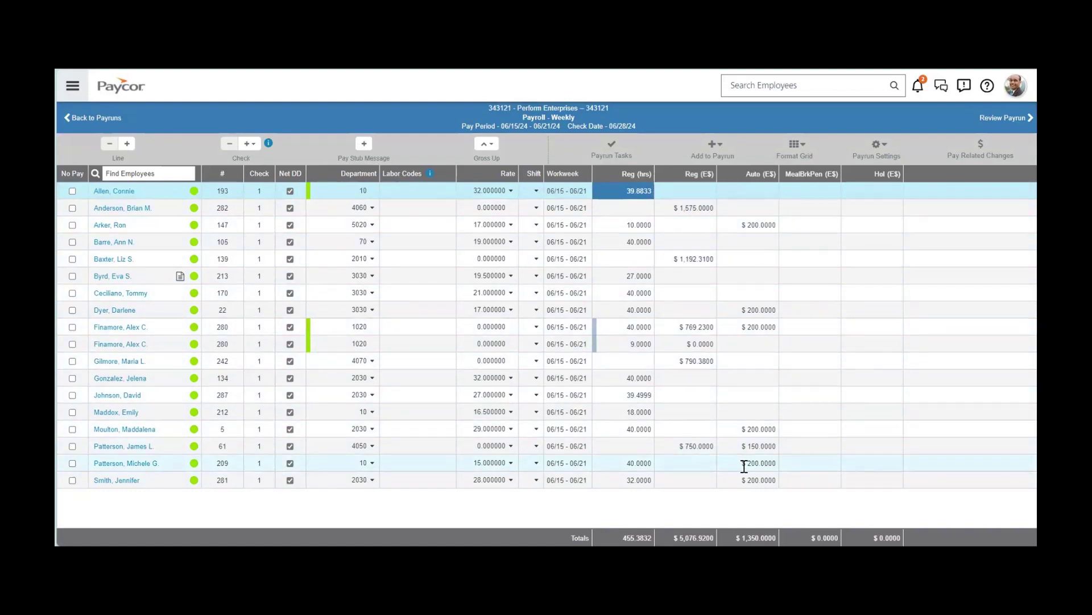
left_click(798, 146)
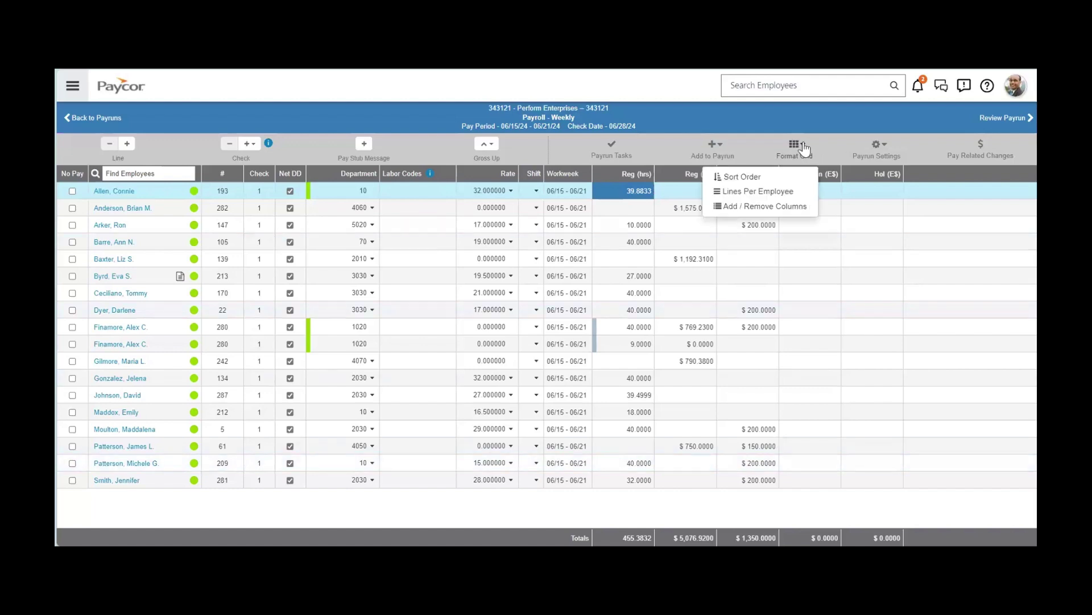
Swap the Hol and MealBrkPen amount columns for PTO hours and PTO amount columns.
left_click(791, 207)
scroll(607, 433, "down", 3)
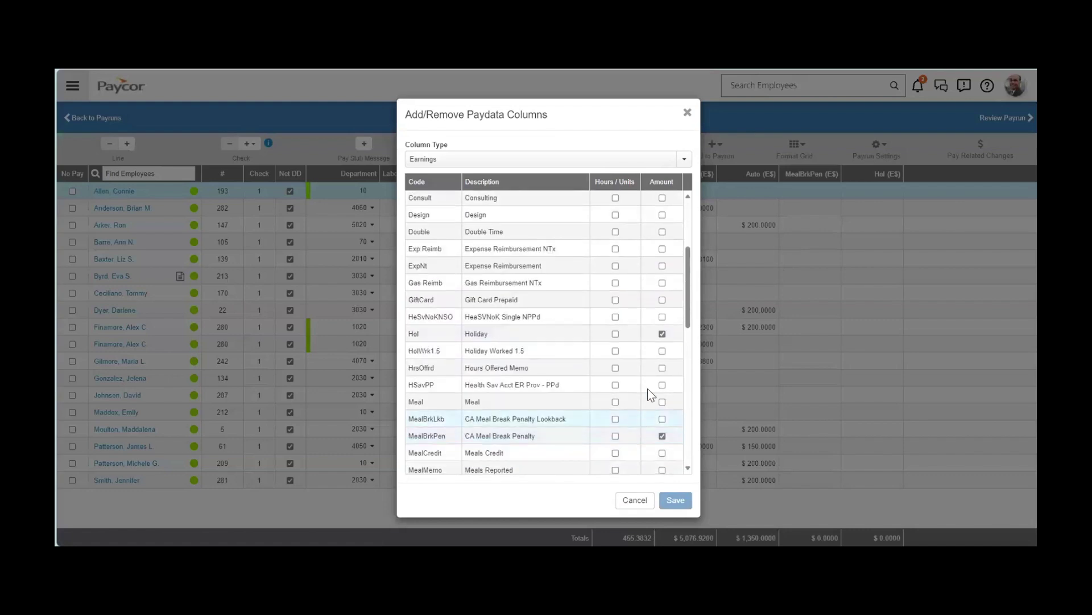
left_click(661, 334)
left_click(661, 436)
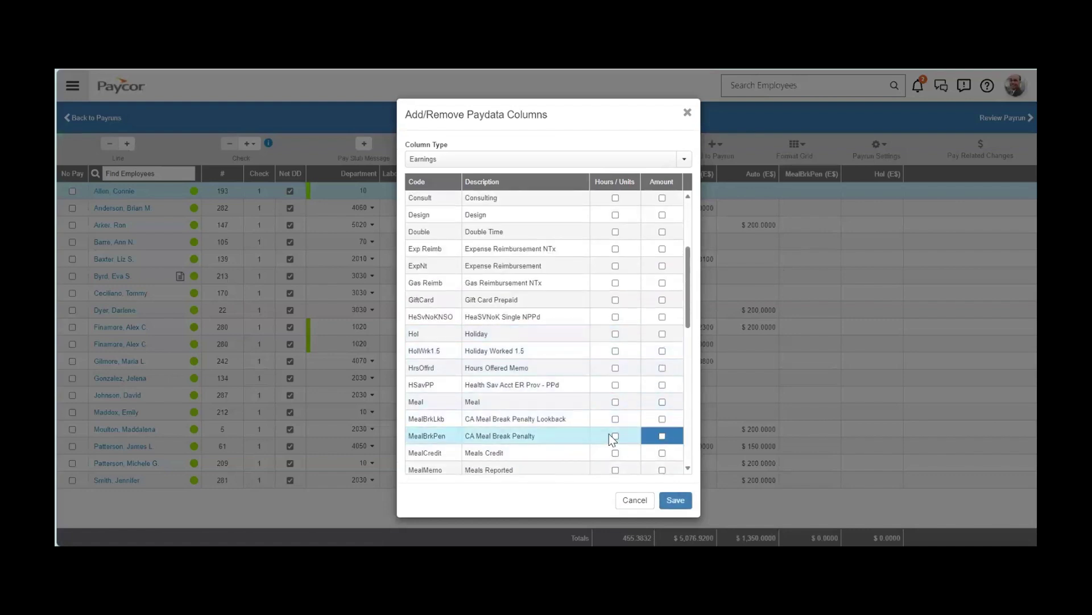
scroll(608, 435, "down", 5)
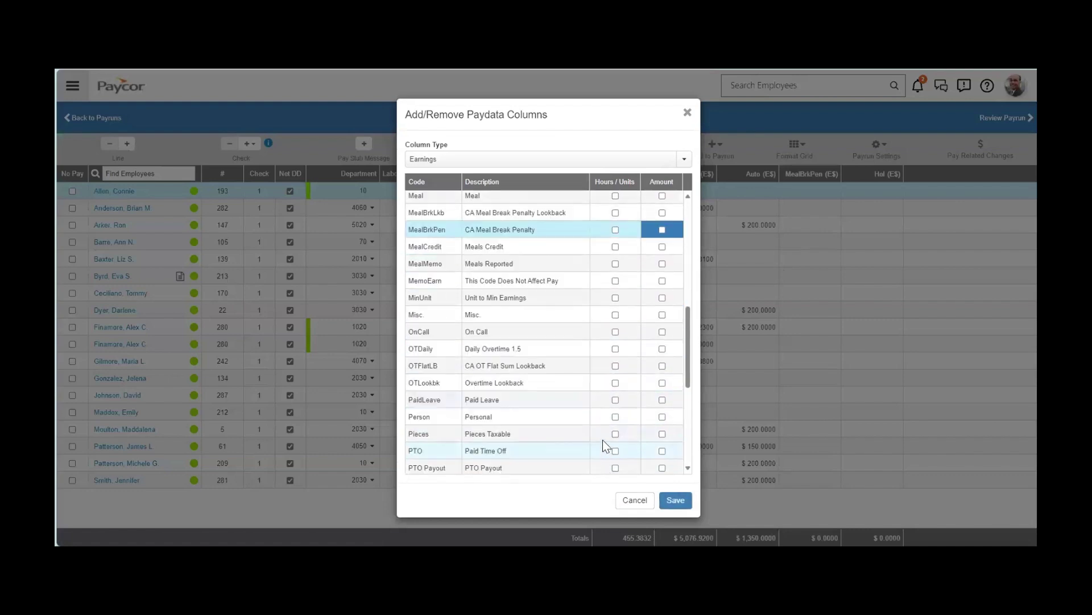
scroll(600, 432, "down", 1)
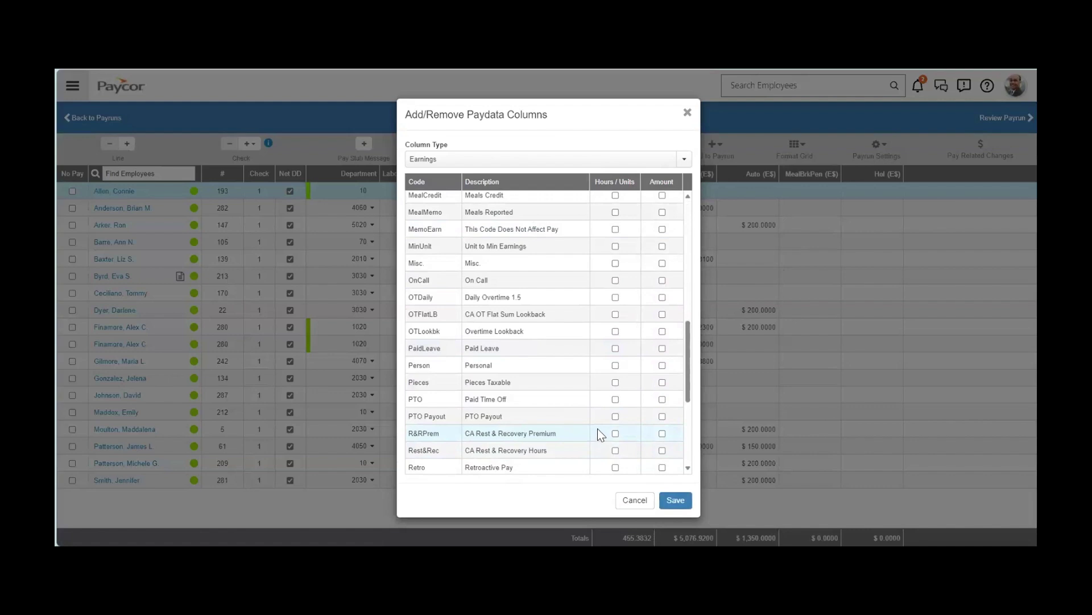
left_click(661, 399)
left_click(615, 399)
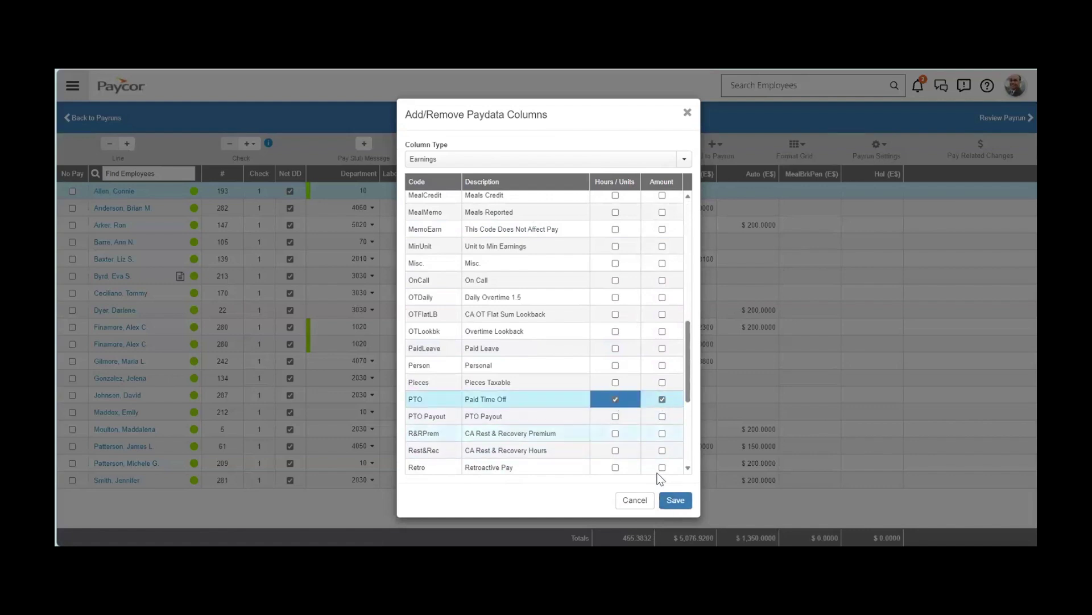
left_click(676, 500)
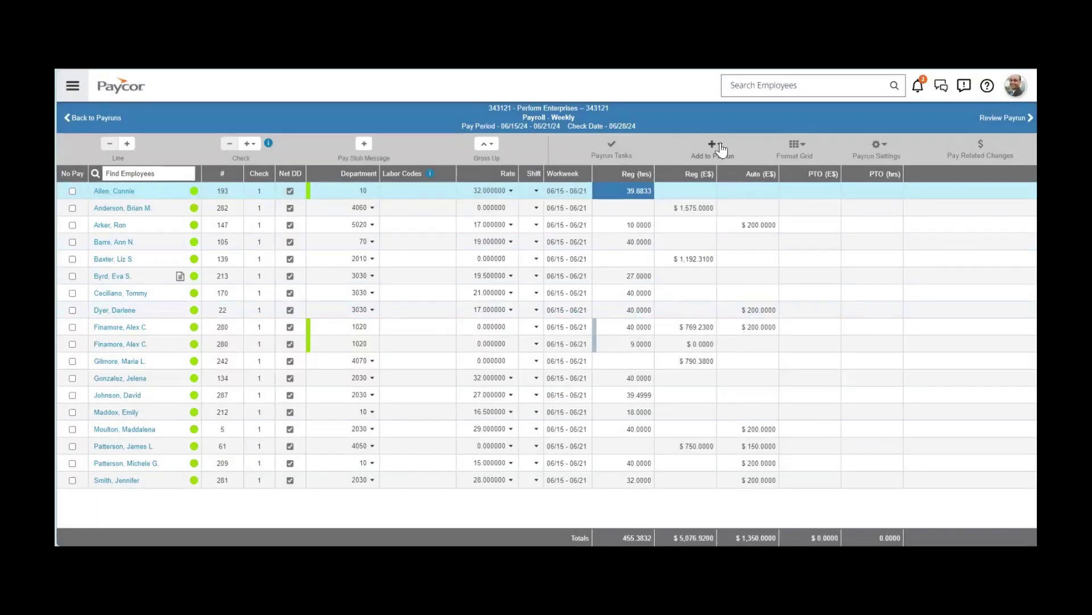
left_click(719, 147)
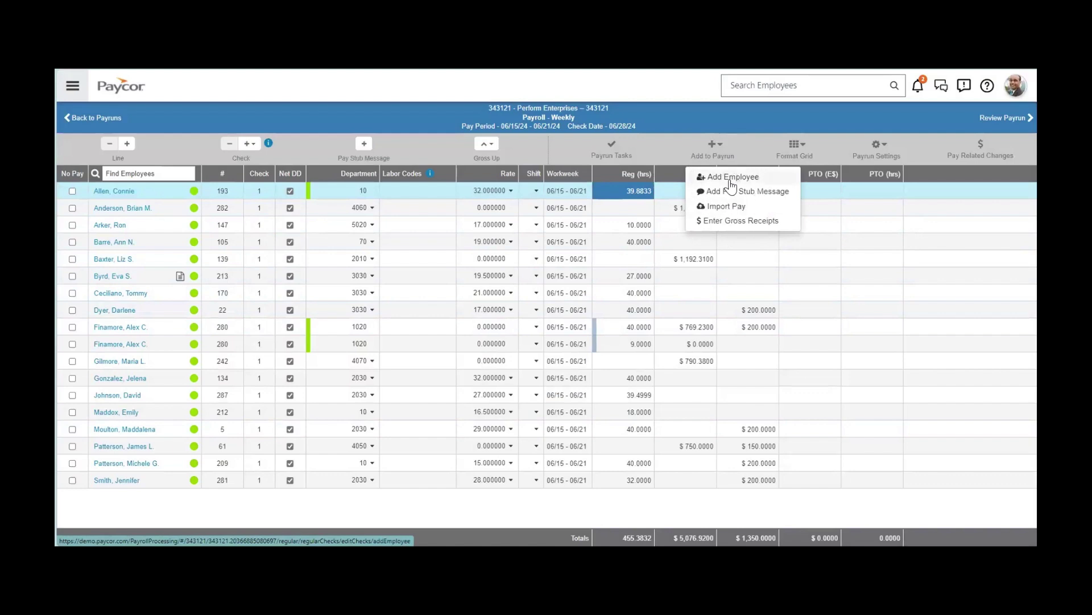
left_click(657, 131)
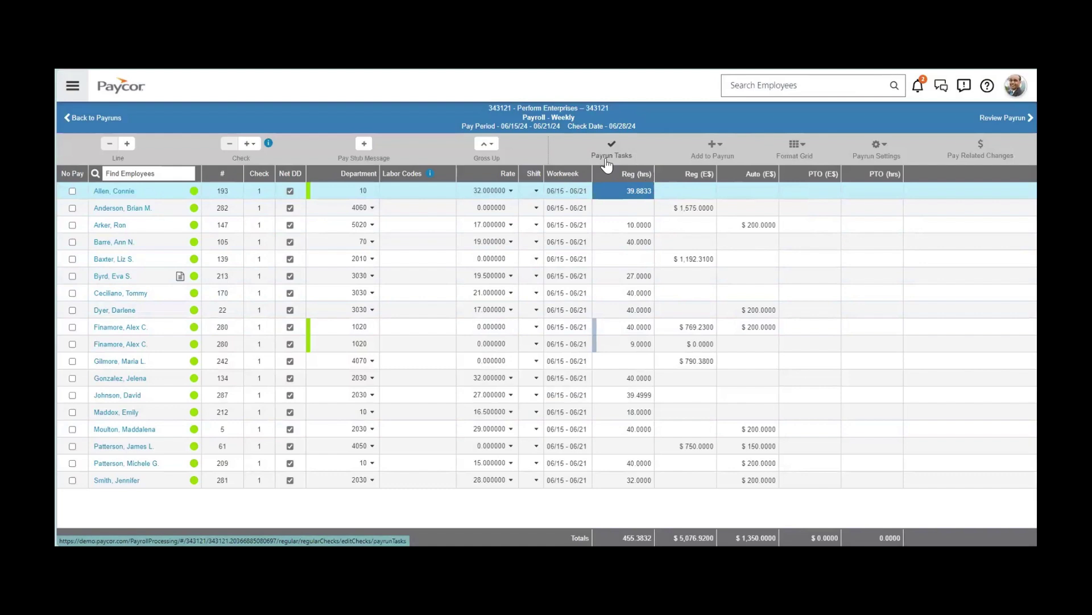
left_click(365, 146)
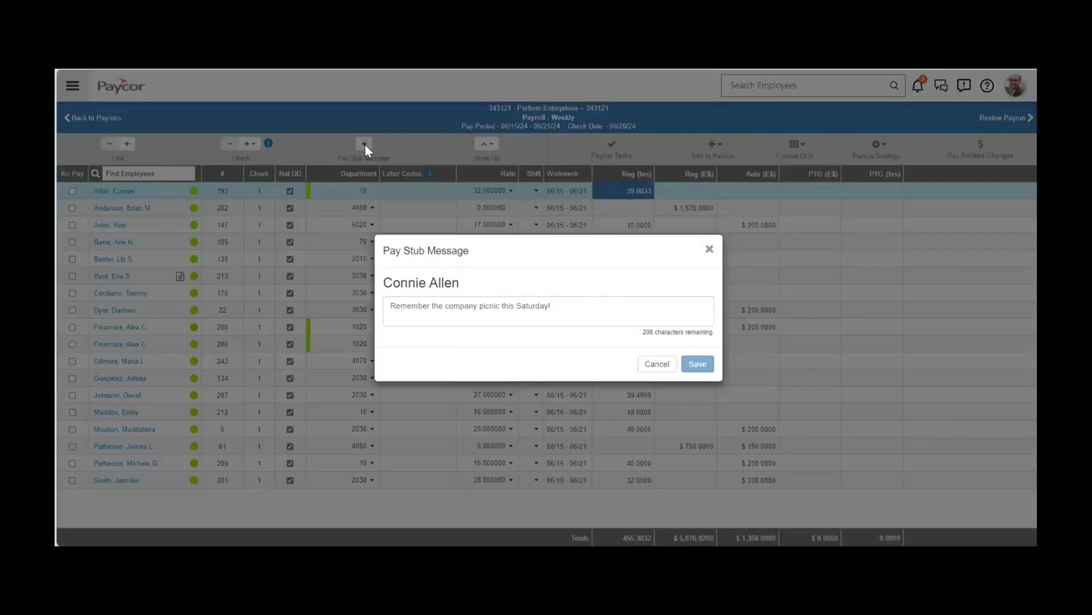
left_click(709, 249)
left_click(481, 149)
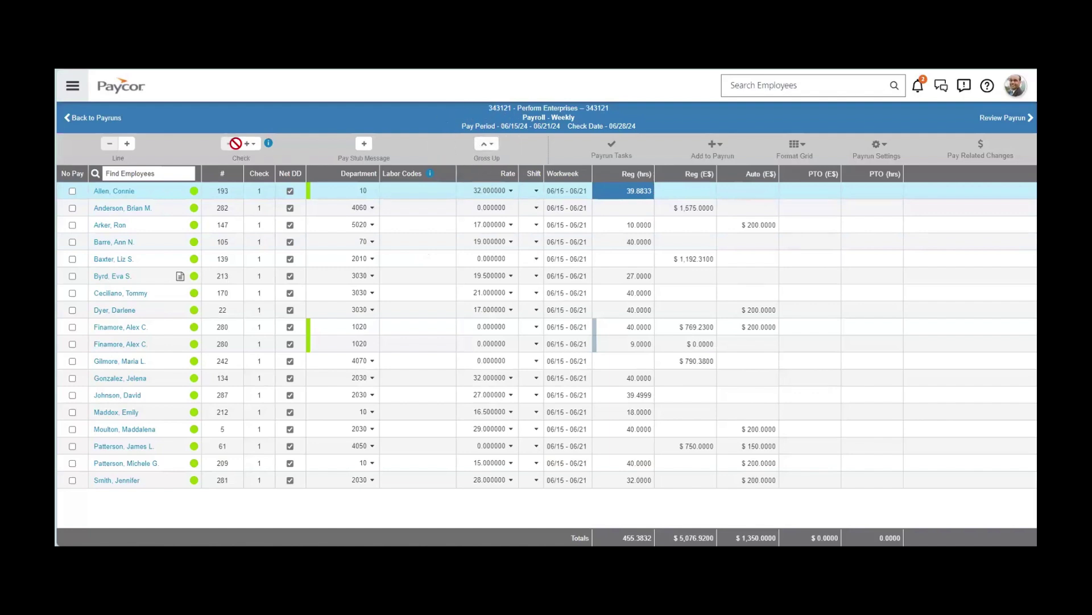
left_click(247, 146)
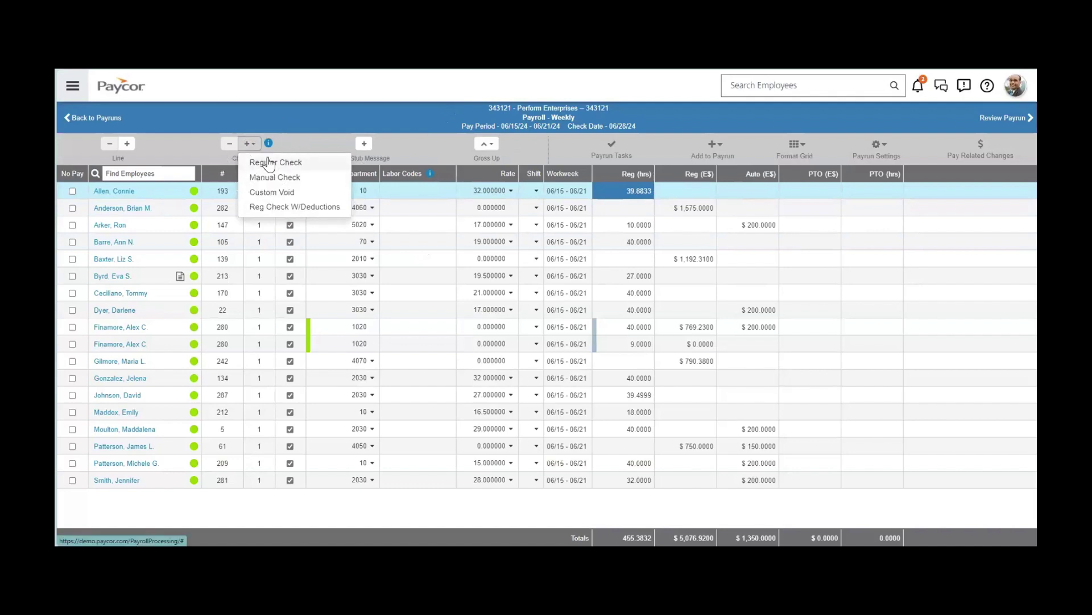
left_click(132, 155)
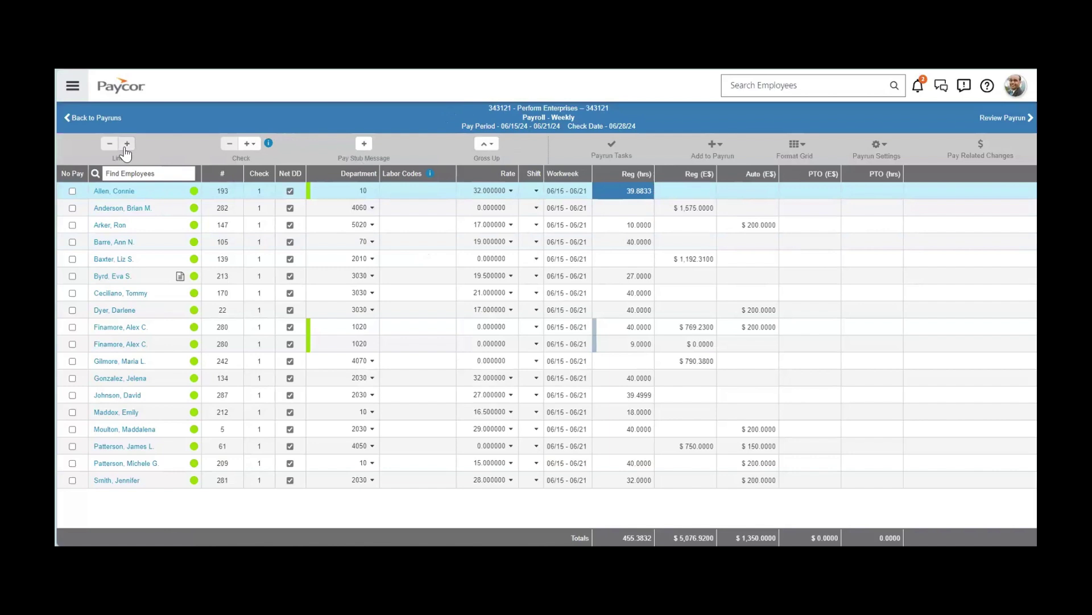
Following the payroll note, set the employee's H125 Health Insurance Pre-Tax deduction to 100.
left_click(179, 276)
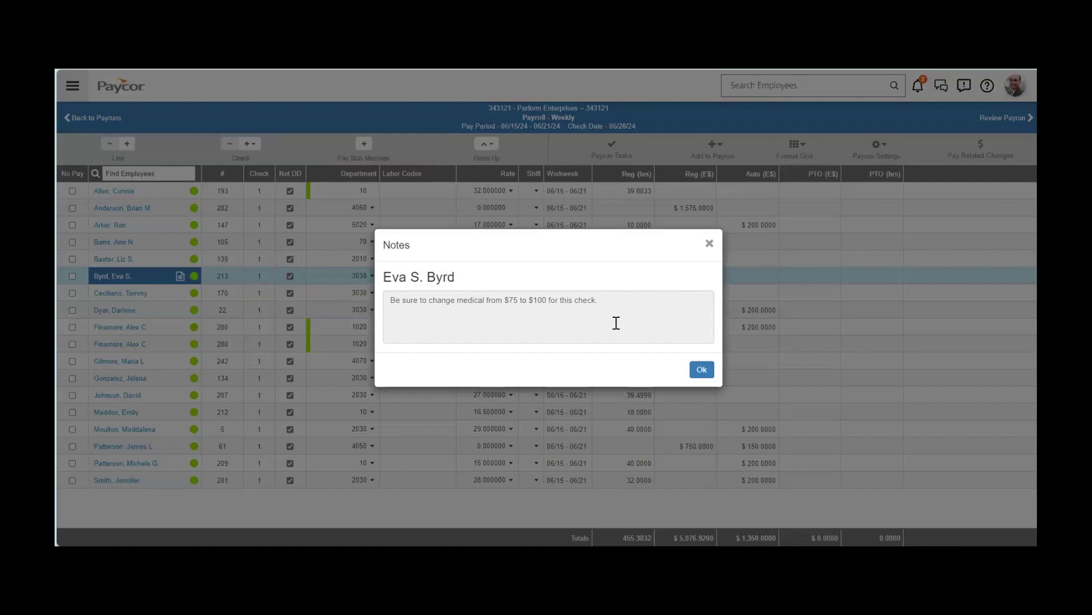
left_click(709, 244)
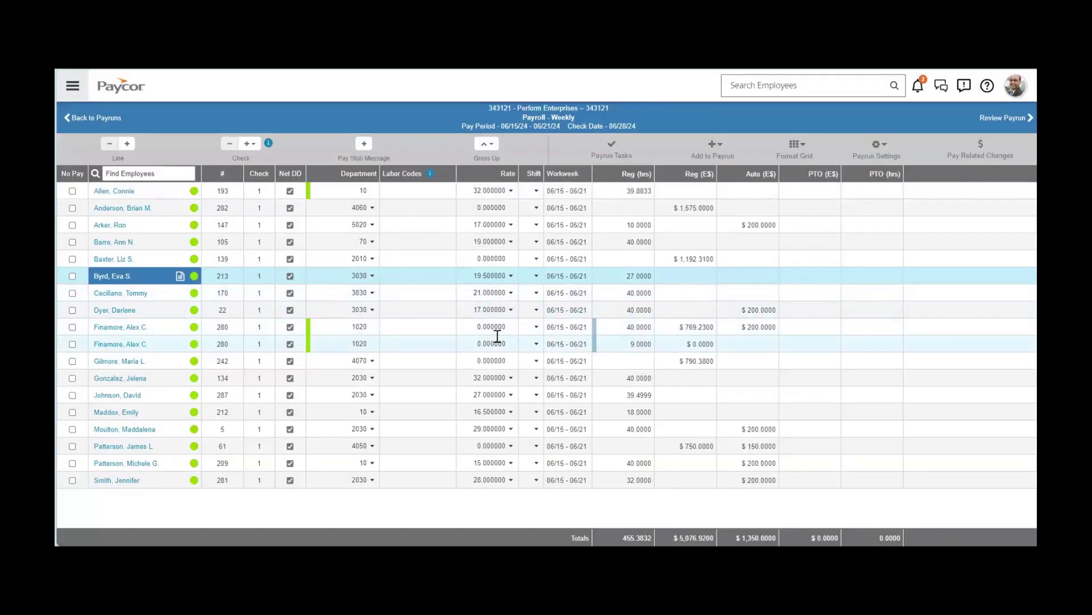
left_click(102, 277)
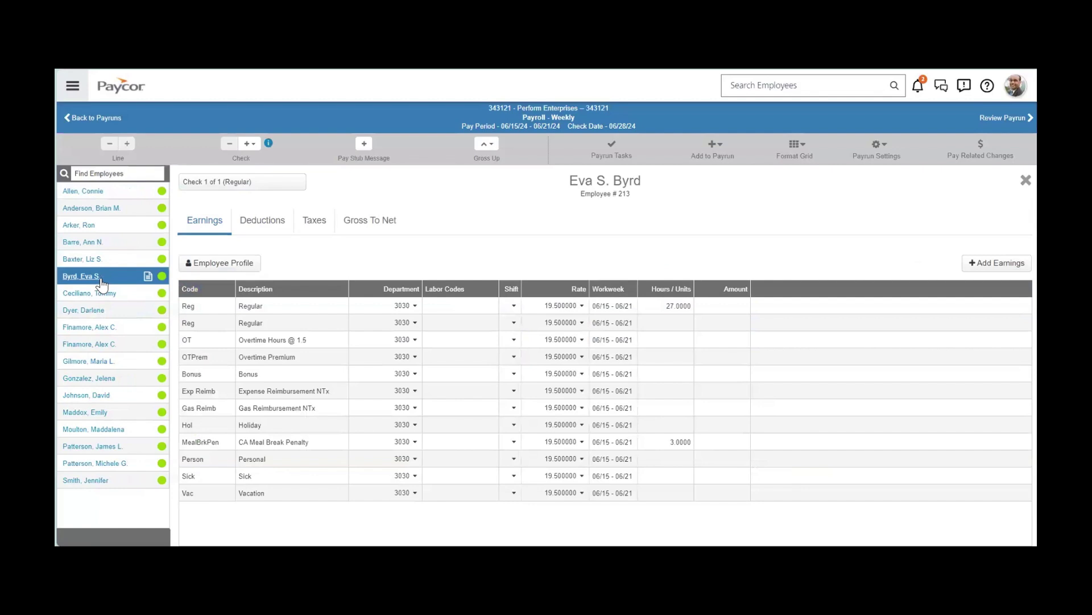
left_click(254, 227)
left_click(387, 364)
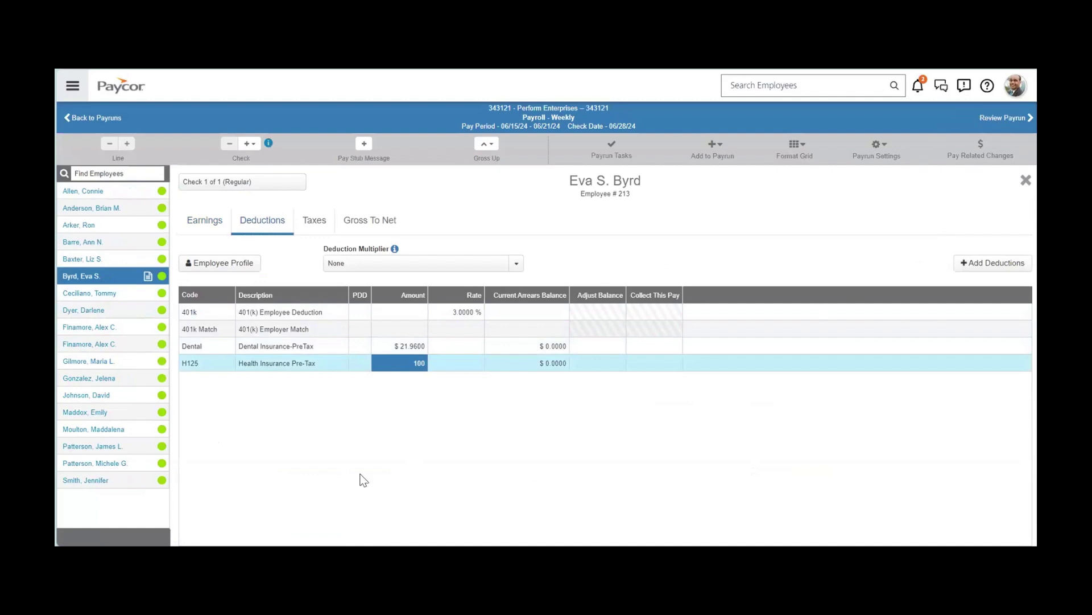
left_click(1026, 180)
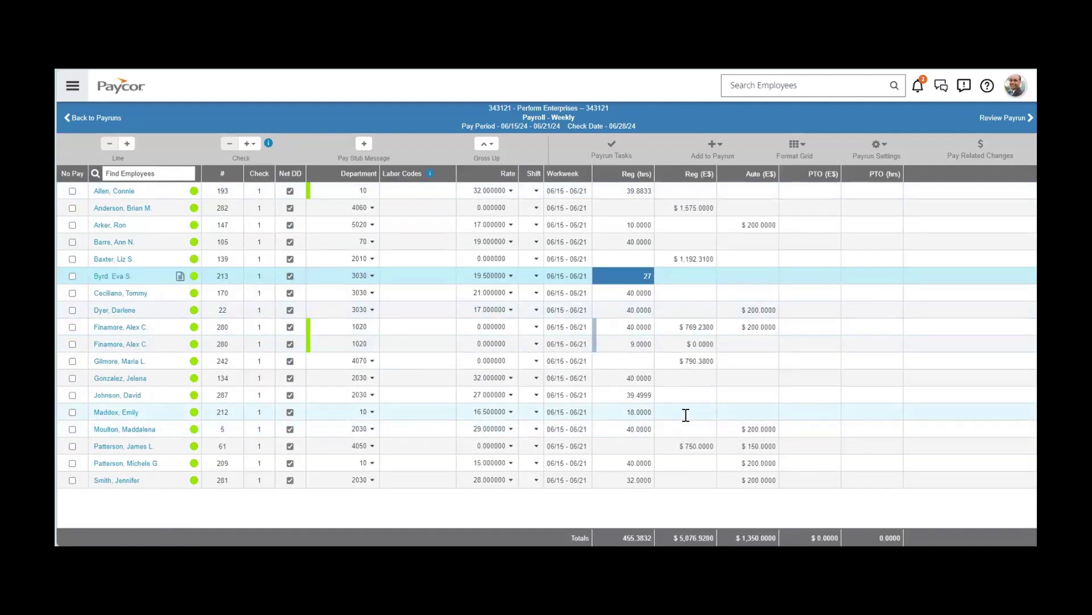
Clear the second employee's Reg (E$) amount and mark them No Pay during payrun review.
left_click(689, 209)
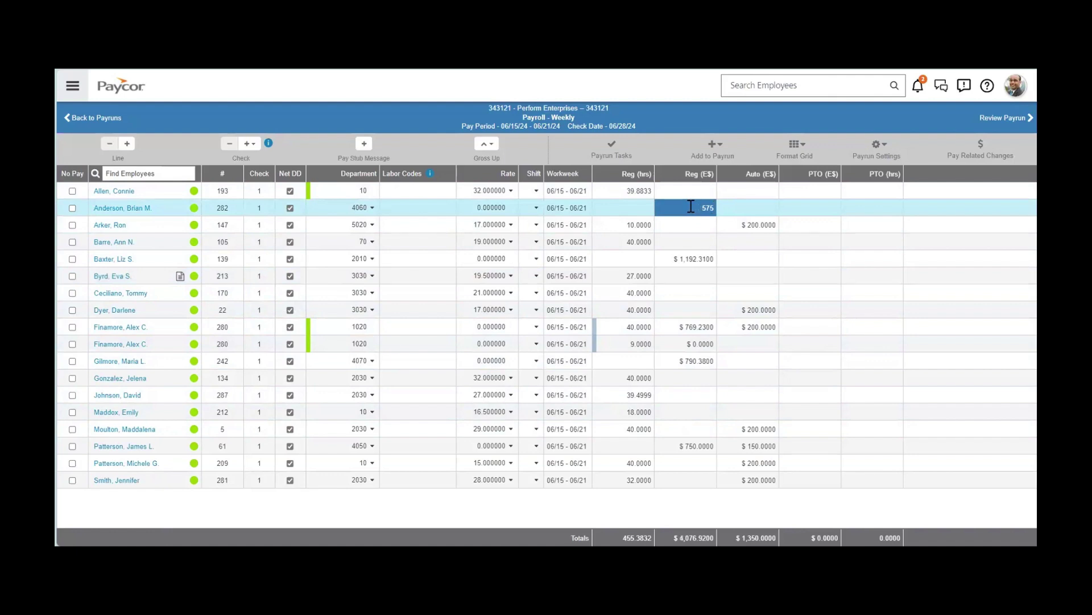
key("Delete")
left_click(1004, 119)
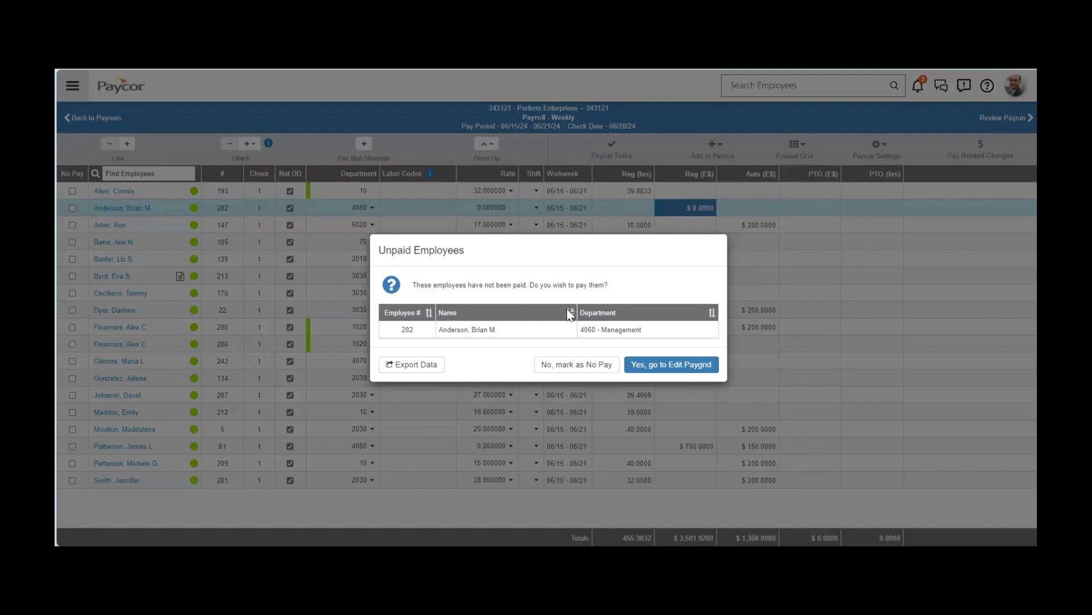
left_click(580, 364)
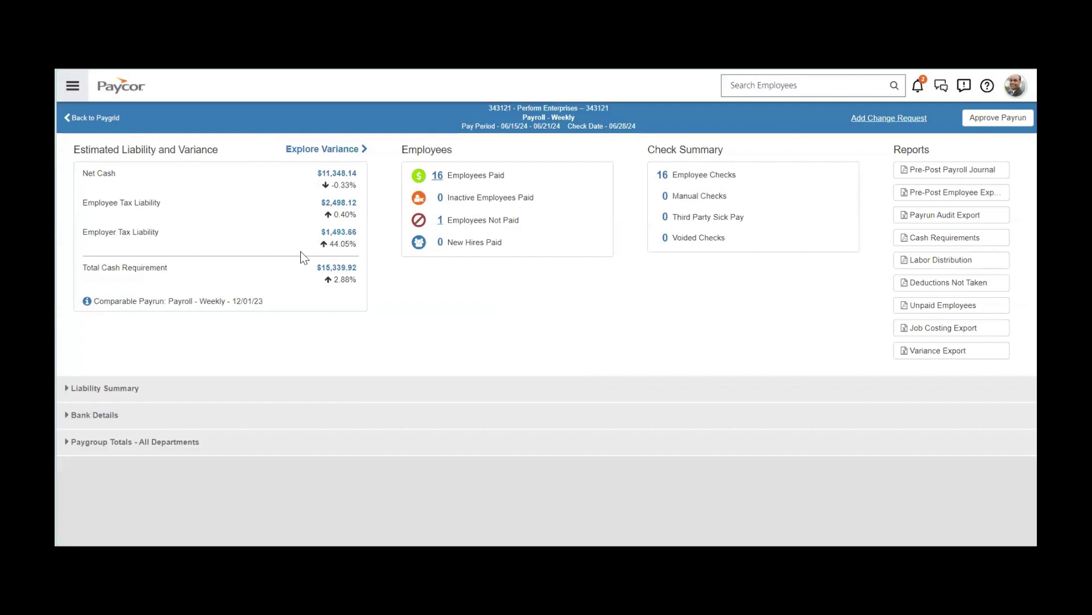
left_click_drag(195, 300, 265, 305)
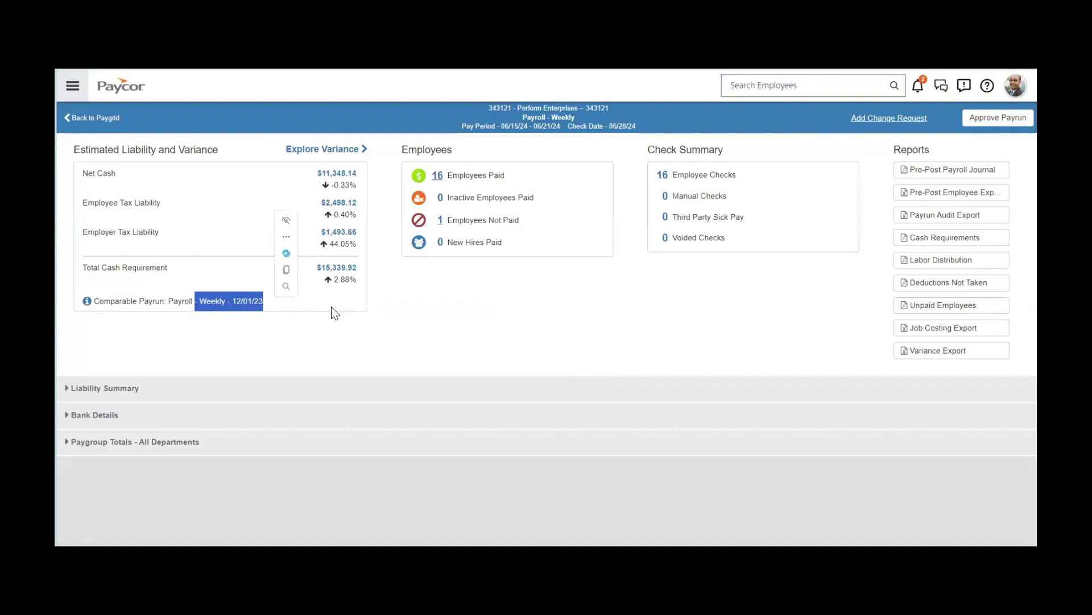
left_click(538, 226)
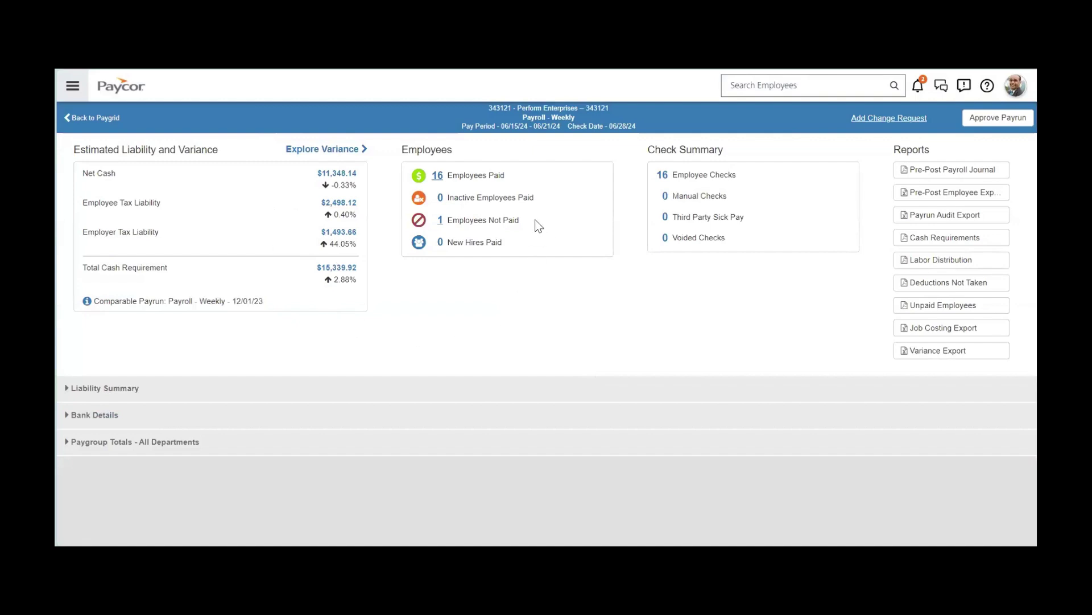
left_click_drag(444, 227, 434, 233)
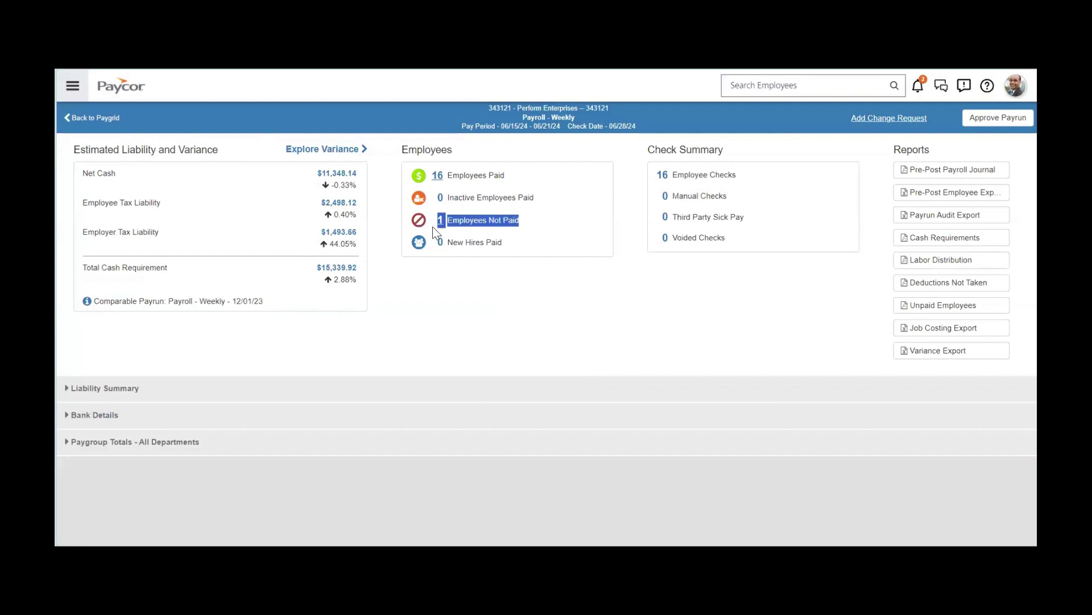
left_click(471, 366)
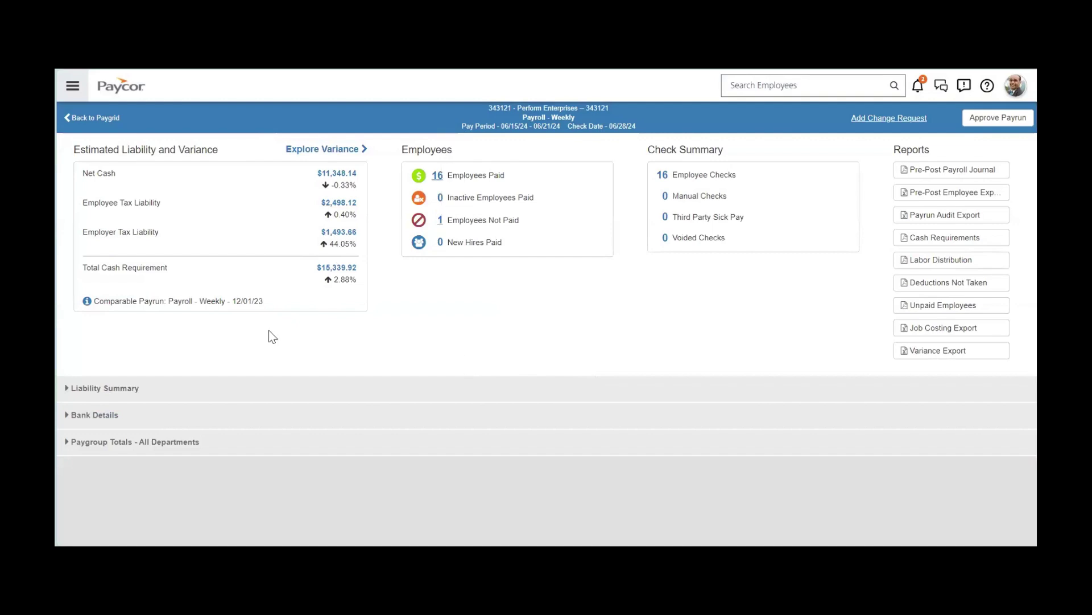
left_click(96, 390)
scroll(98, 385, "down", 3)
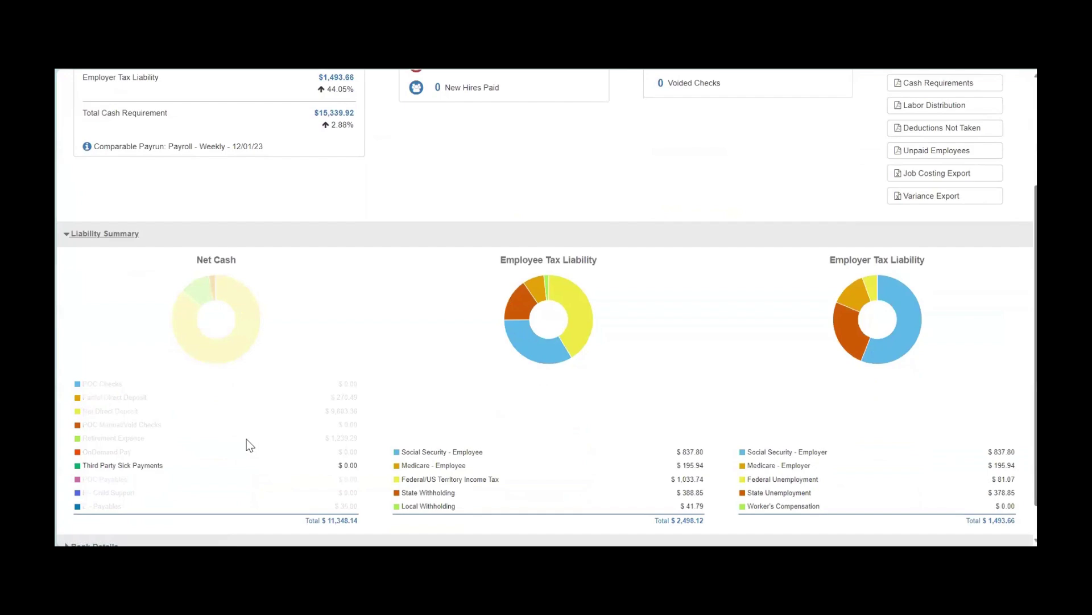
left_click(66, 234)
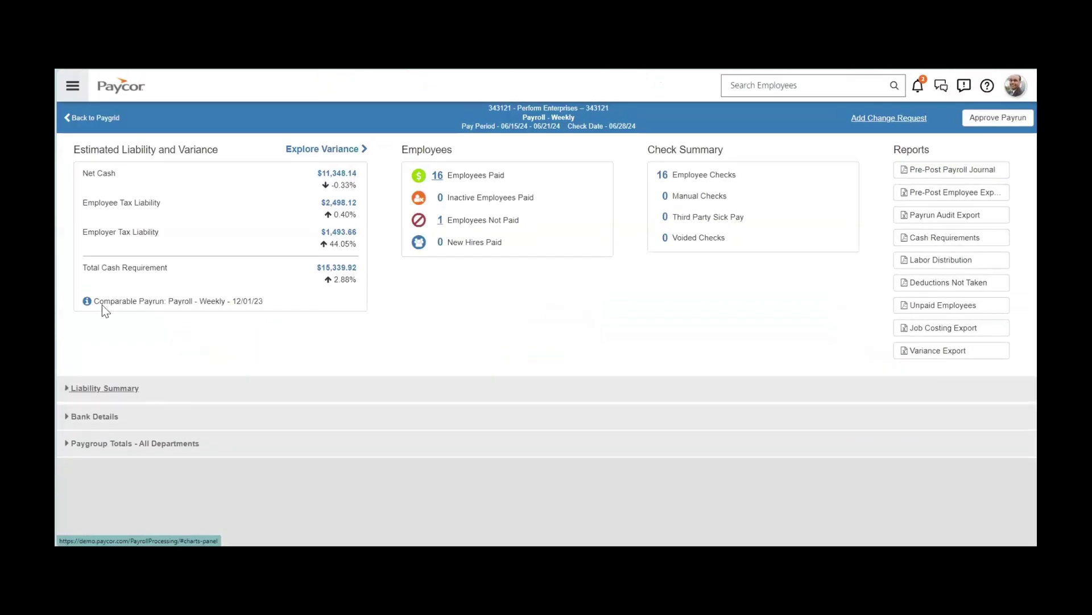
left_click(79, 415)
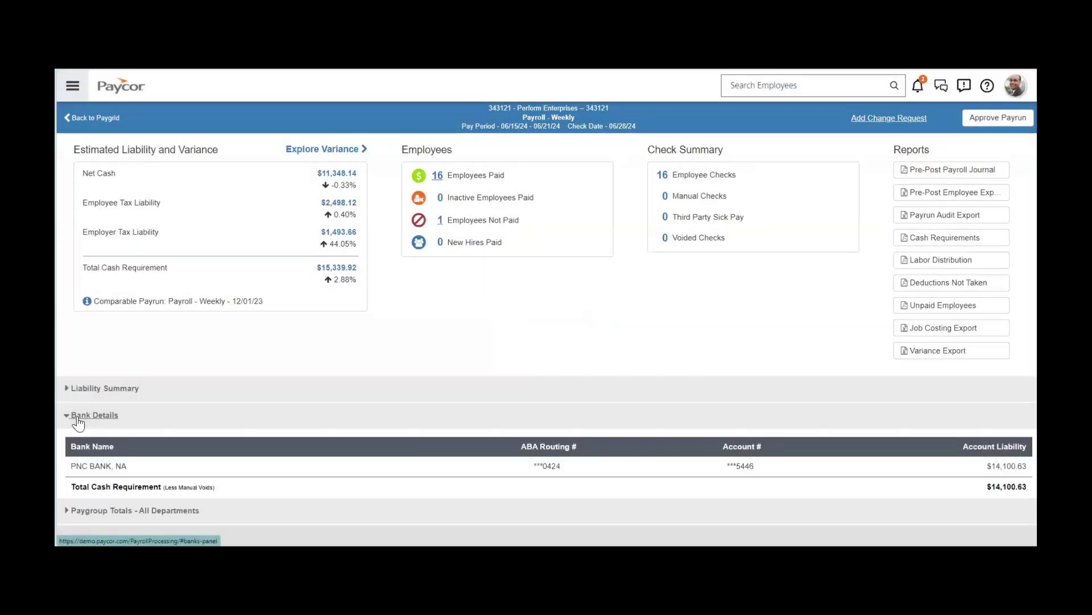
left_click(78, 415)
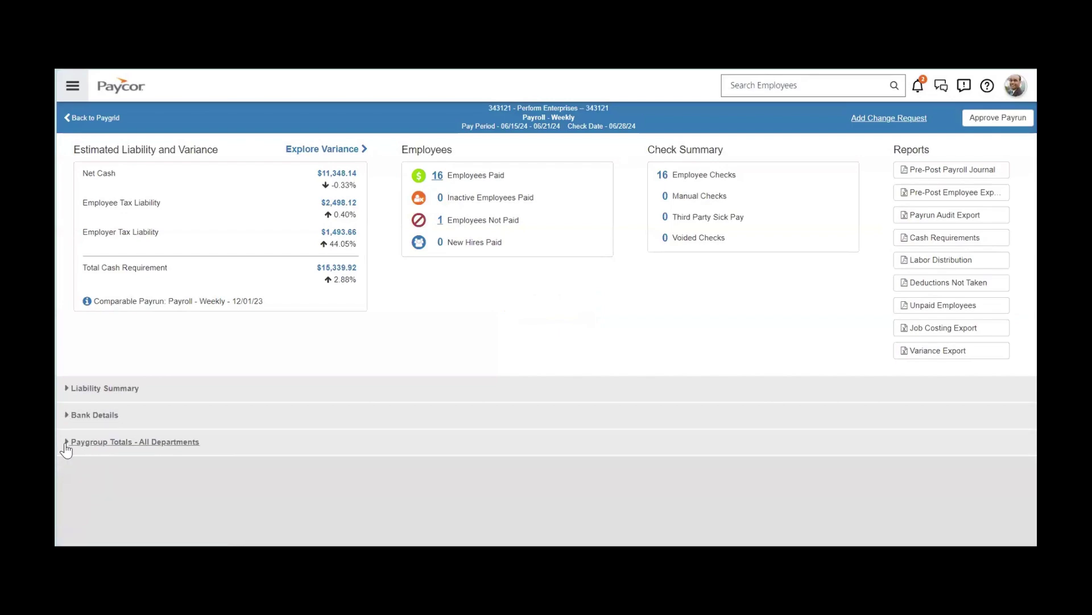
left_click(66, 445)
scroll(85, 441, "down", 3)
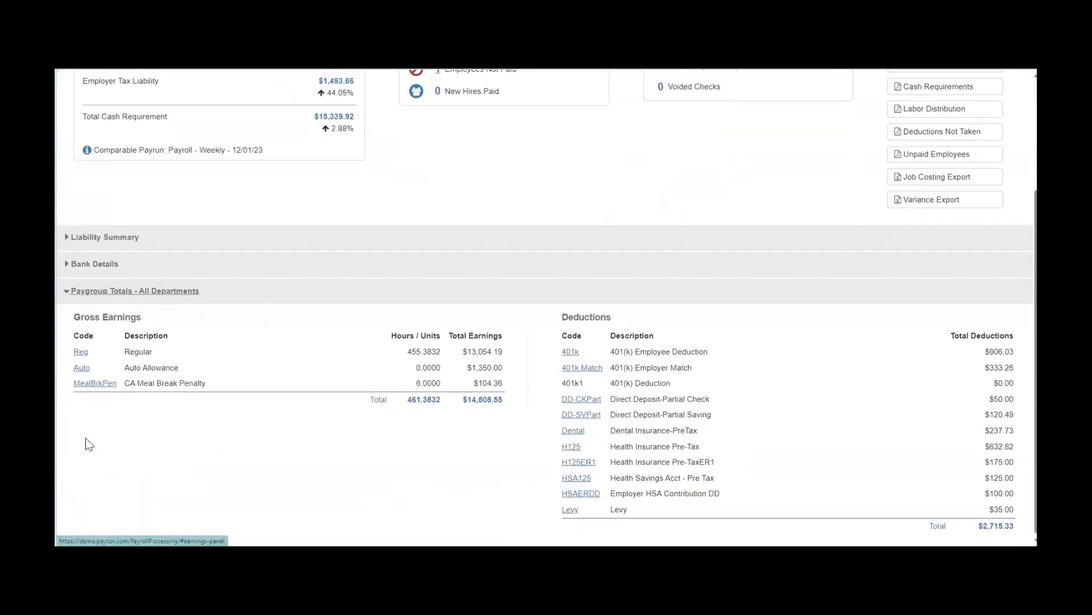
left_click(571, 352)
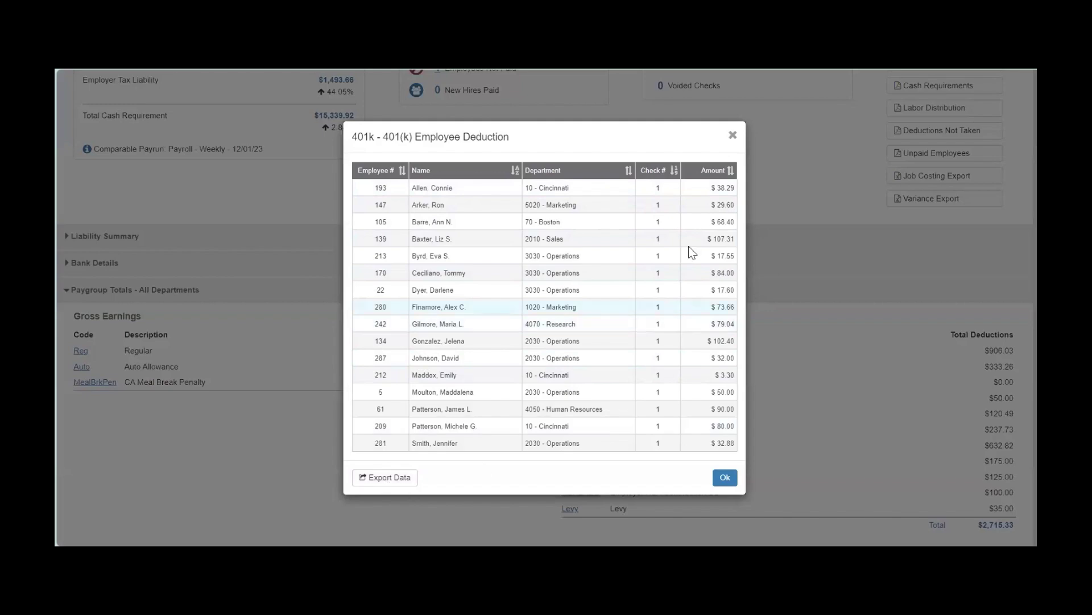
left_click(733, 136)
scroll(711, 319, "up", 3)
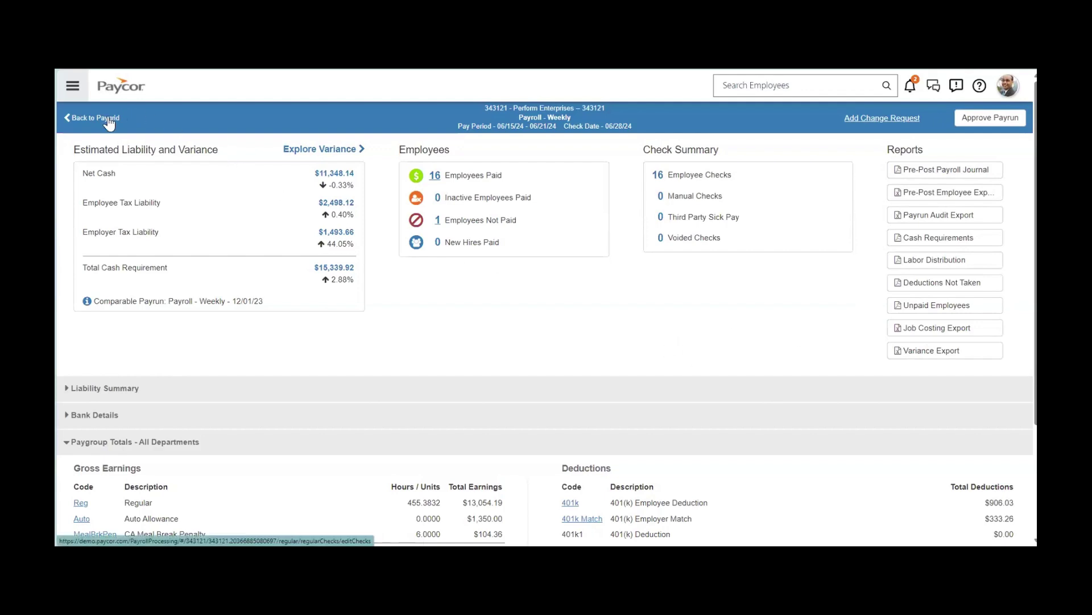
left_click(985, 125)
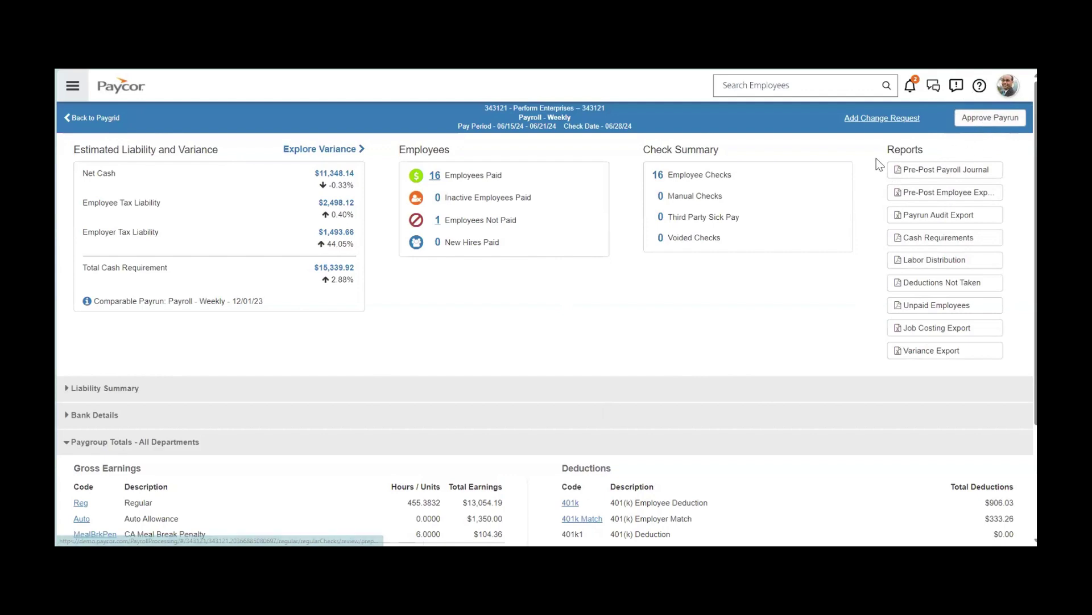
left_click(72, 85)
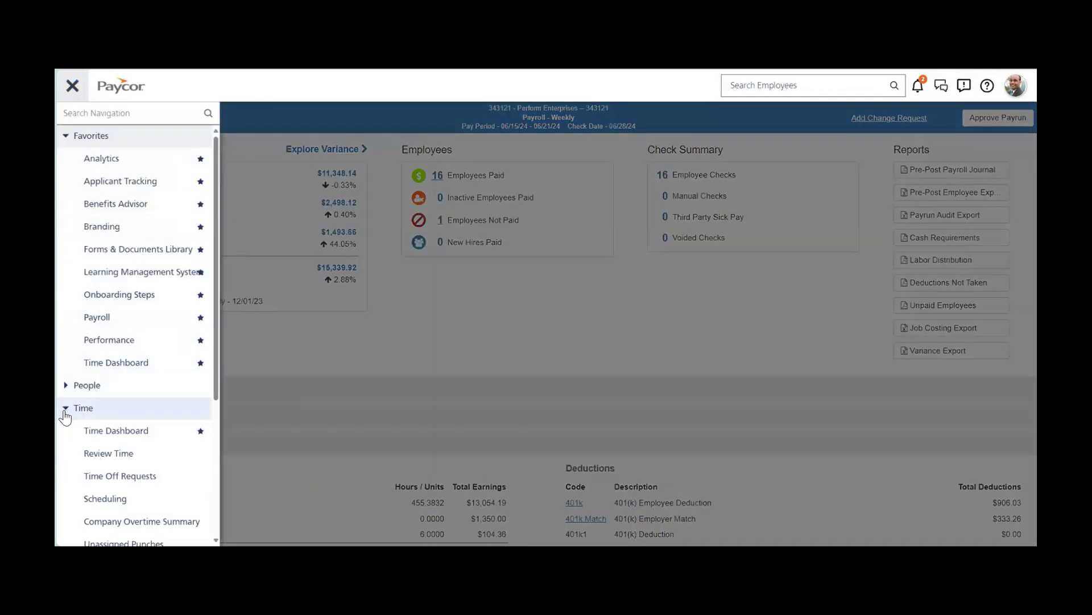
left_click(67, 408)
scroll(70, 427, "down", 1)
left_click(70, 423)
scroll(131, 410, "down", 3)
left_click(134, 385)
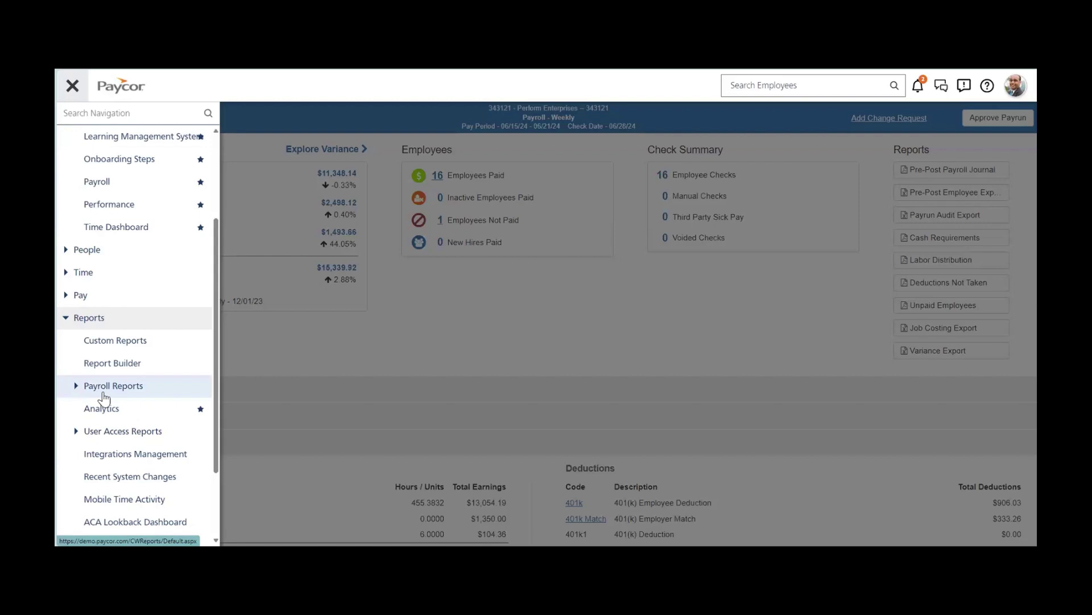
Browse the Standard Templates list under Reports > Custom Reports.
left_click(107, 346)
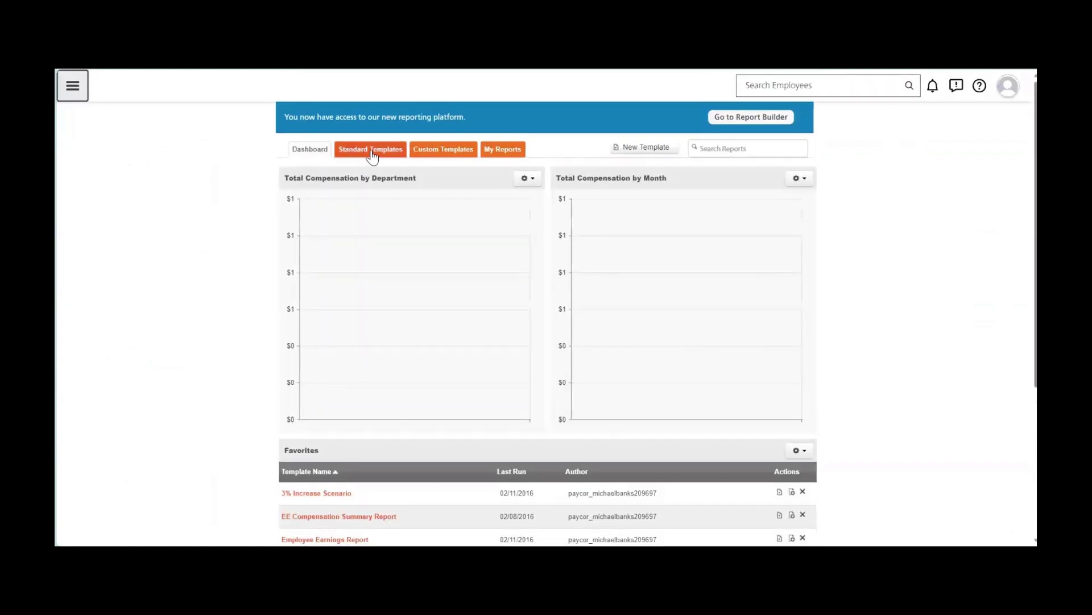
left_click(371, 151)
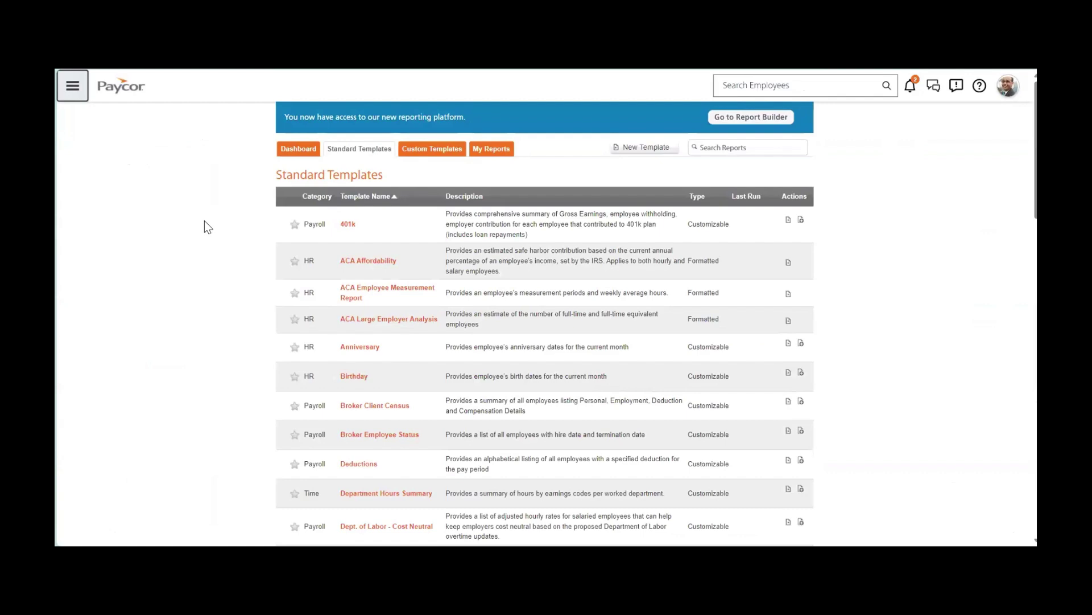
scroll(205, 223, "down", 5)
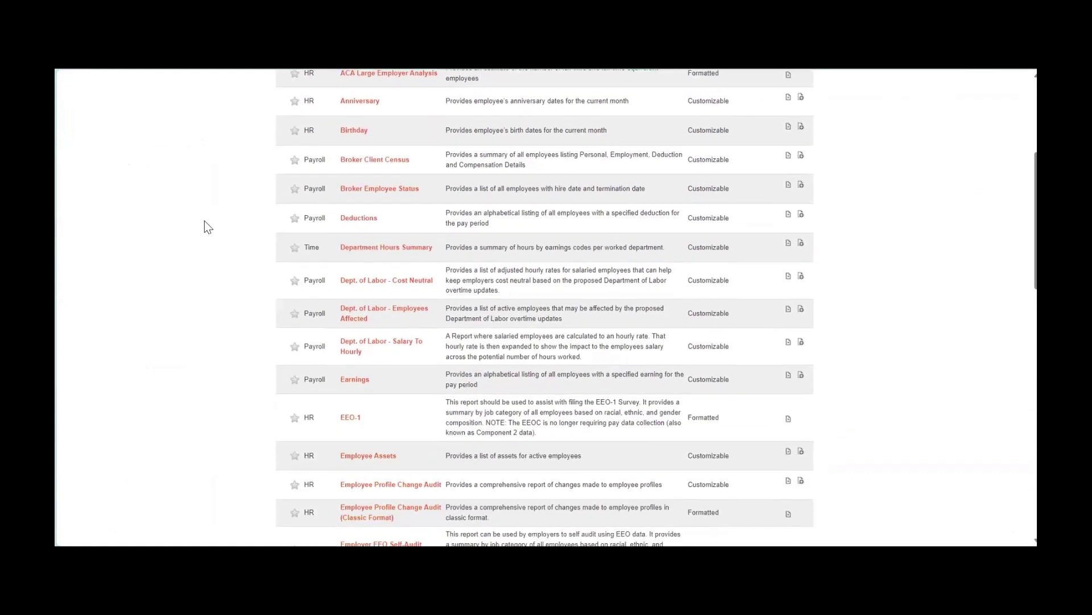
scroll(205, 223, "down", 4)
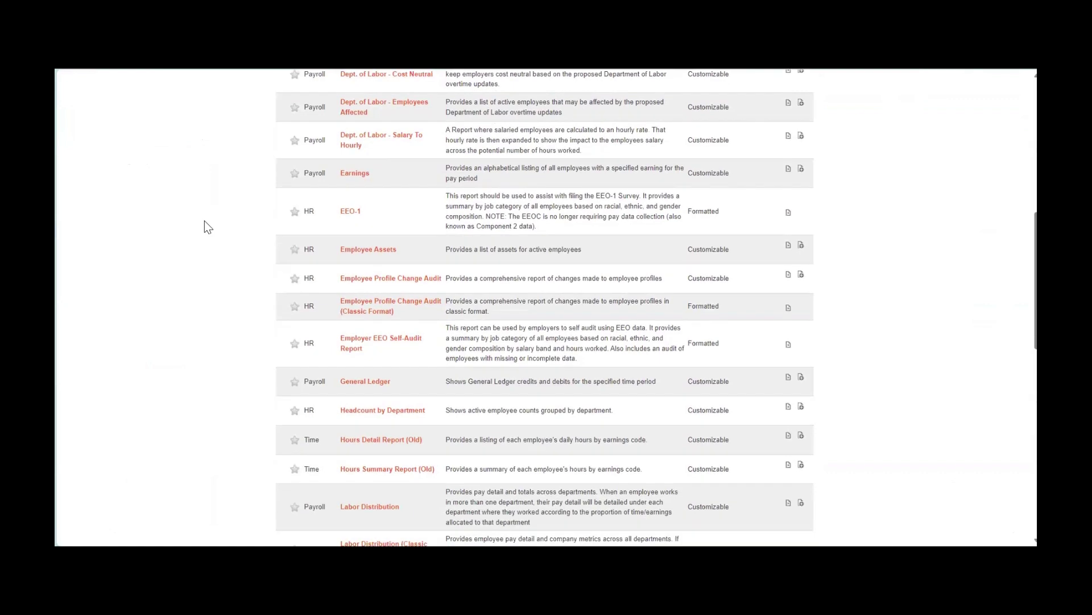
scroll(207, 226, "down", 1)
scroll(205, 222, "down", 1)
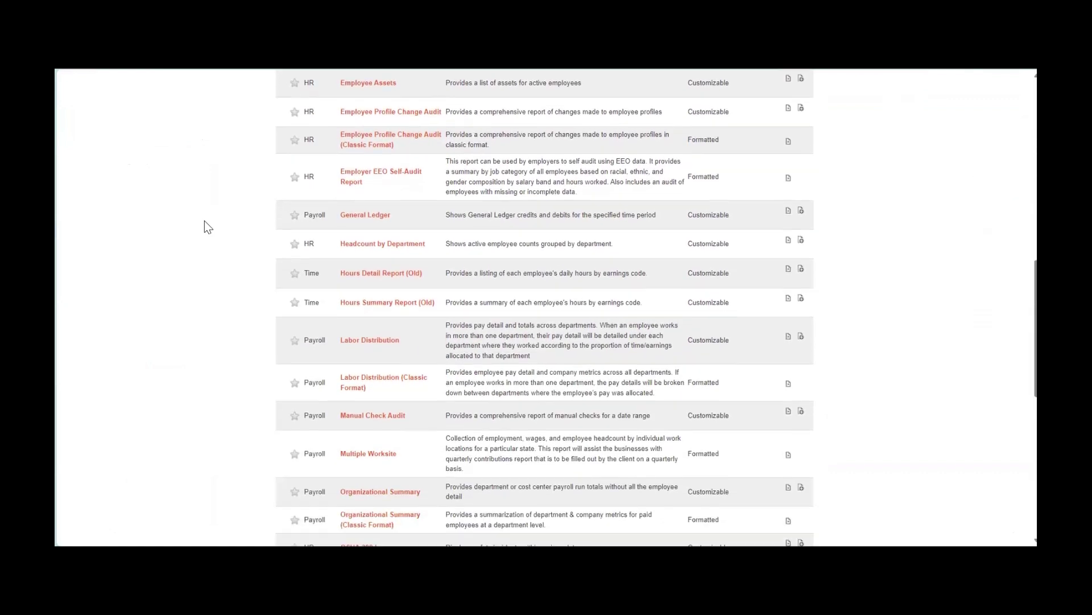
scroll(205, 258, "up", 5)
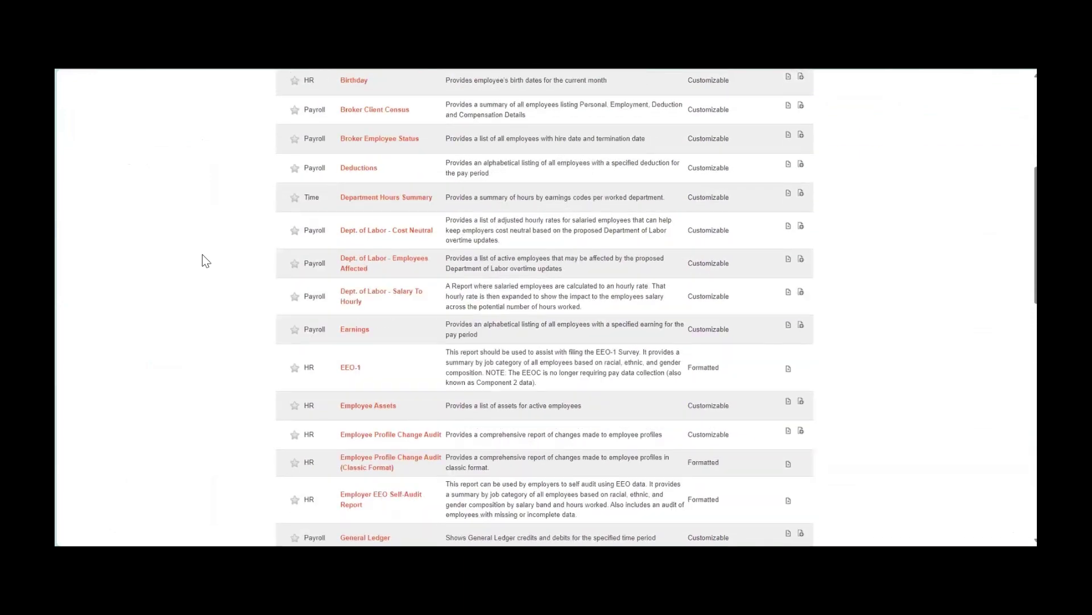
scroll(205, 261, "up", 5)
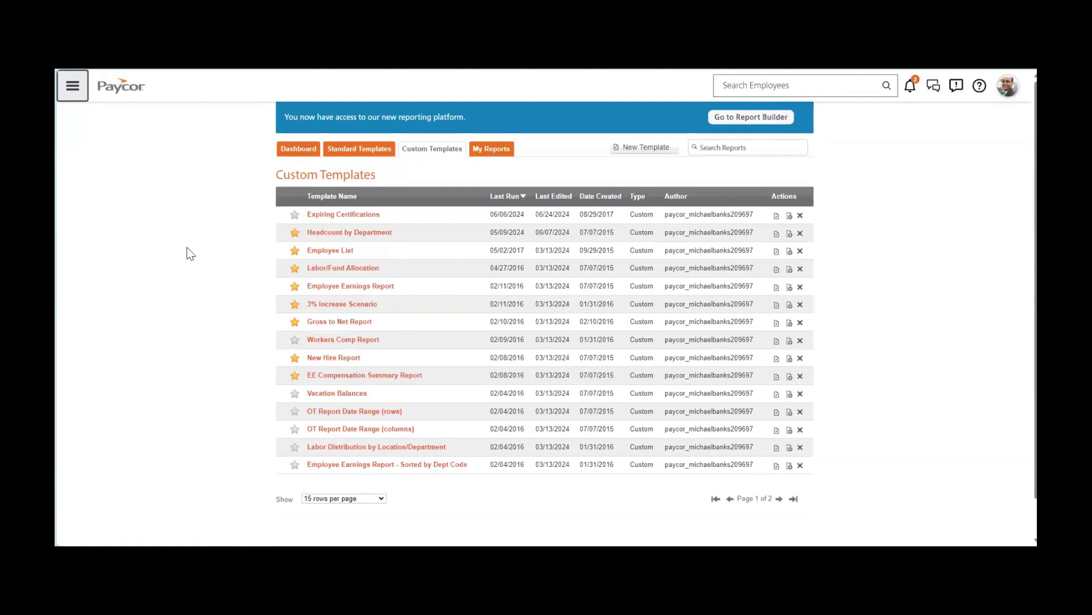
Open the Expiring Certifications template and look over its sample field descriptions.
left_click(344, 215)
left_click_drag(578, 268, 712, 484)
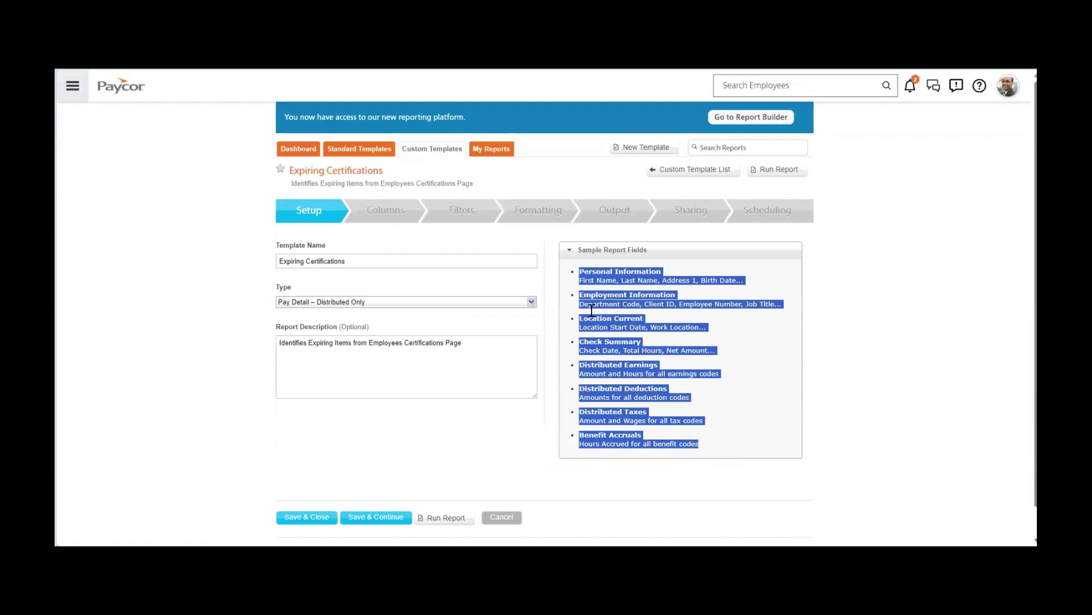
left_click(740, 433)
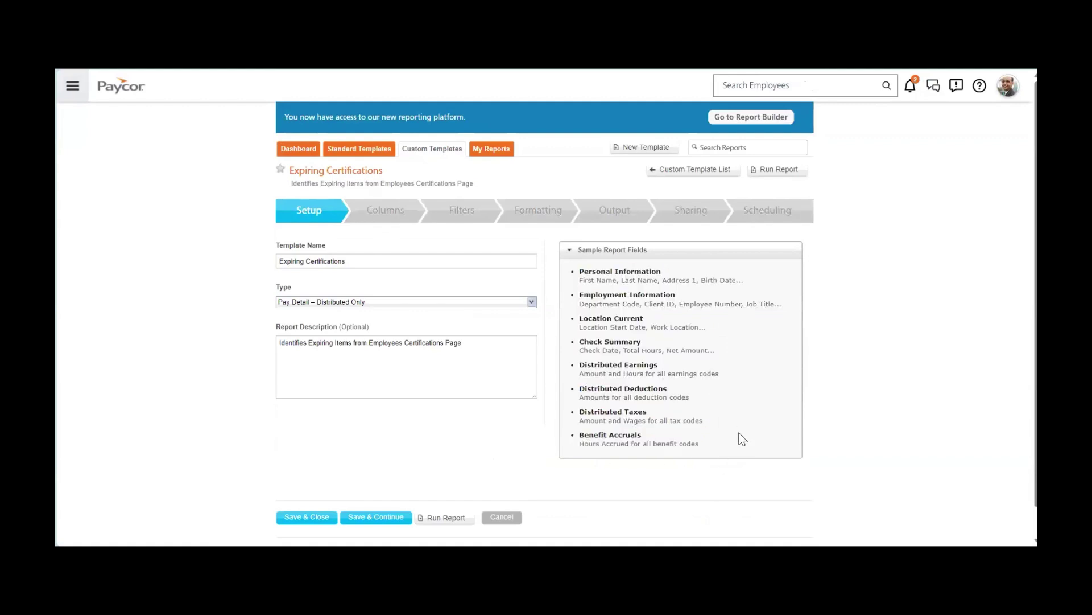
Review its eight columns, searching available columns for 'name' under Personal Information.
left_click(385, 215)
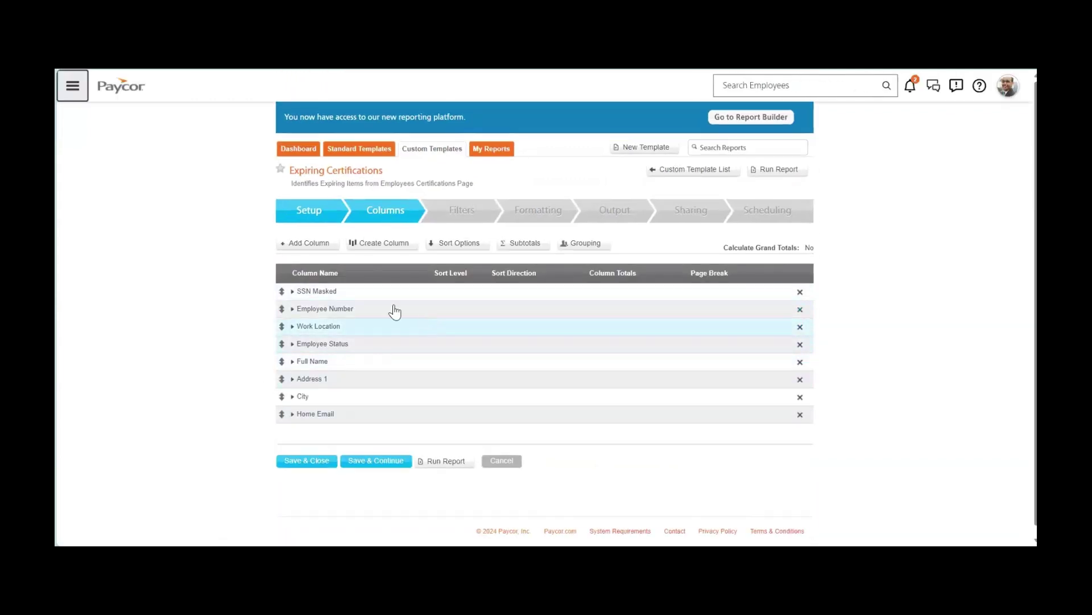
left_click(304, 244)
left_click(361, 223)
type("name")
key("Return")
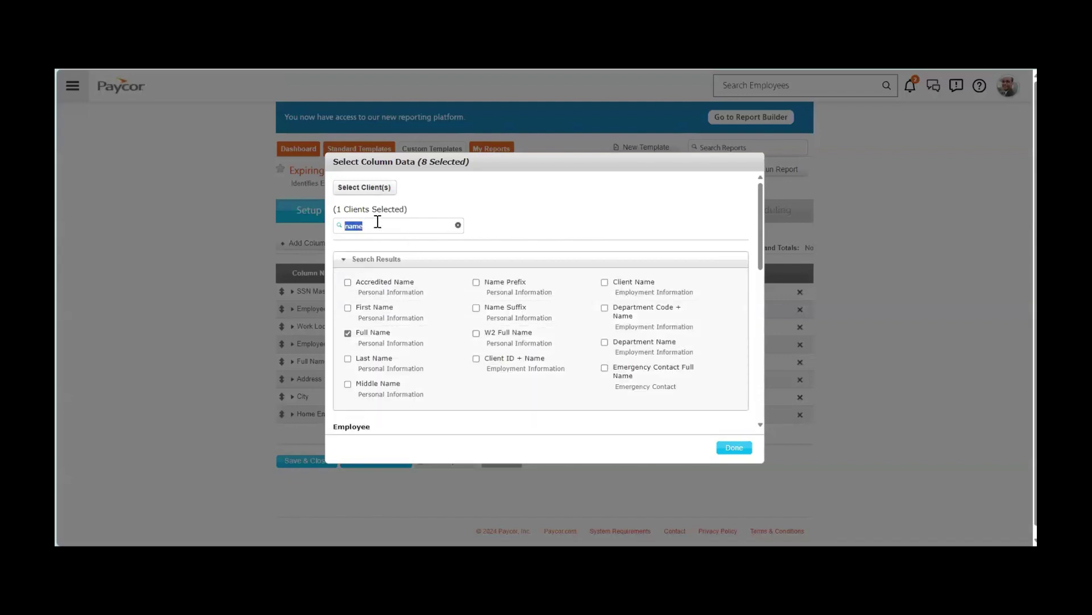
scroll(375, 224, "down", 3)
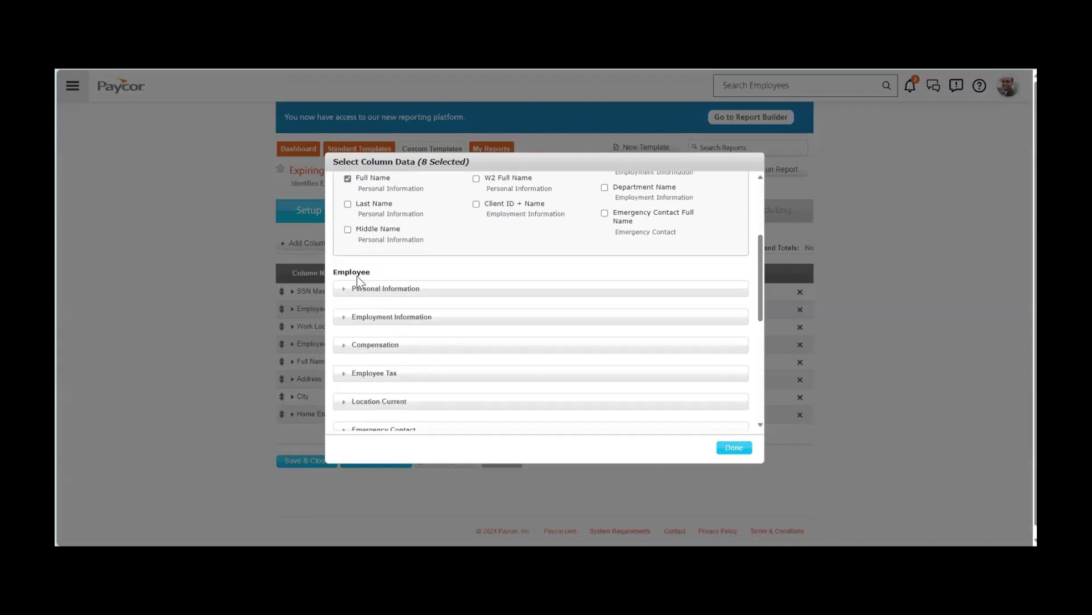
left_click(346, 289)
scroll(347, 295, "down", 3)
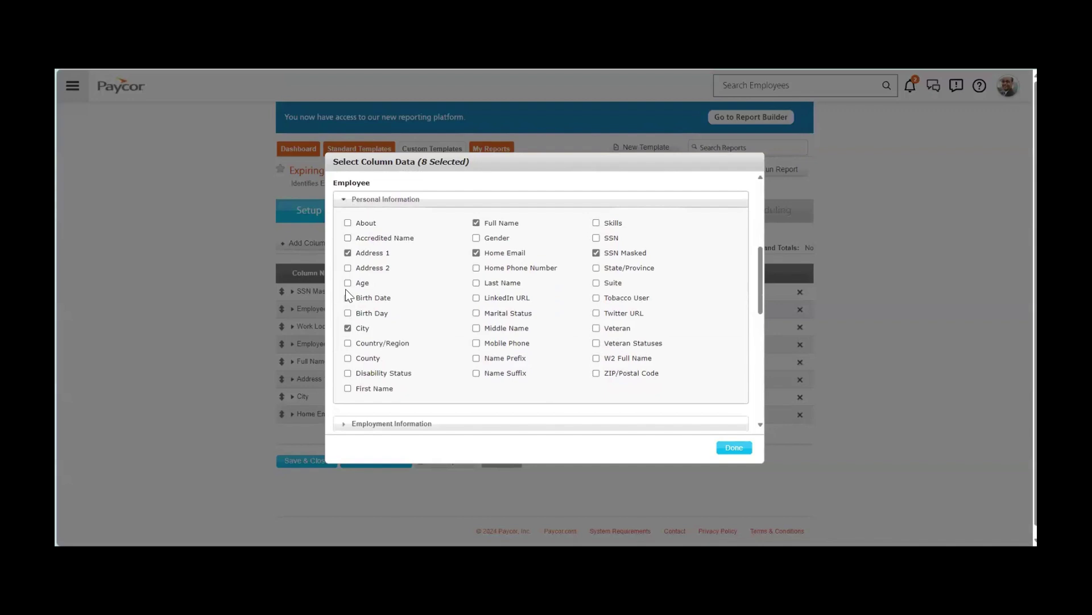
left_click(742, 449)
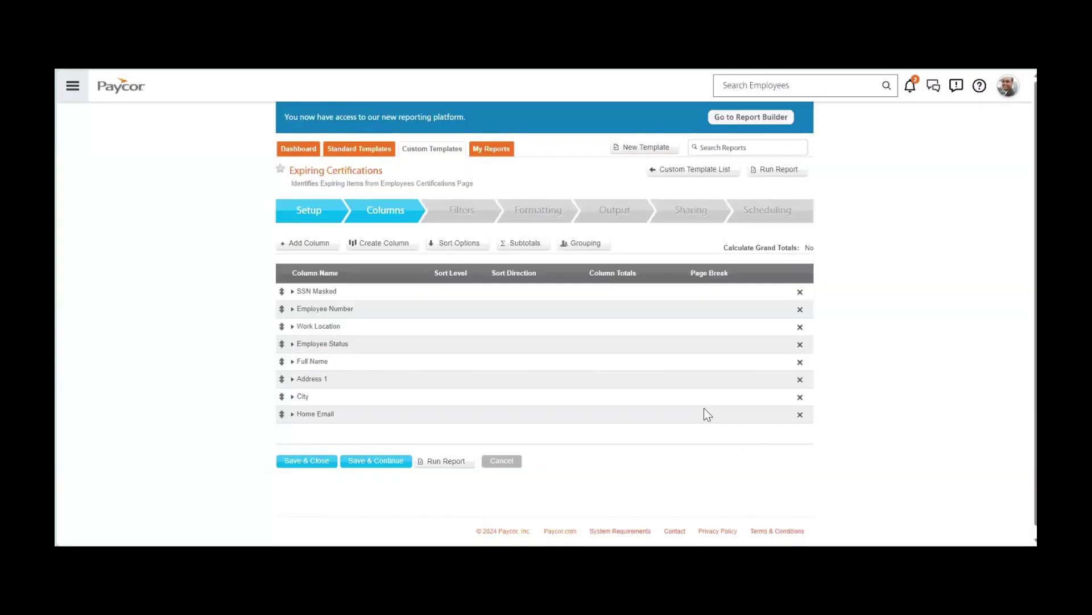
View the Output, Sharing and Scheduling settings, ending on weekly delivery from 06/26/2024.
left_click(616, 210)
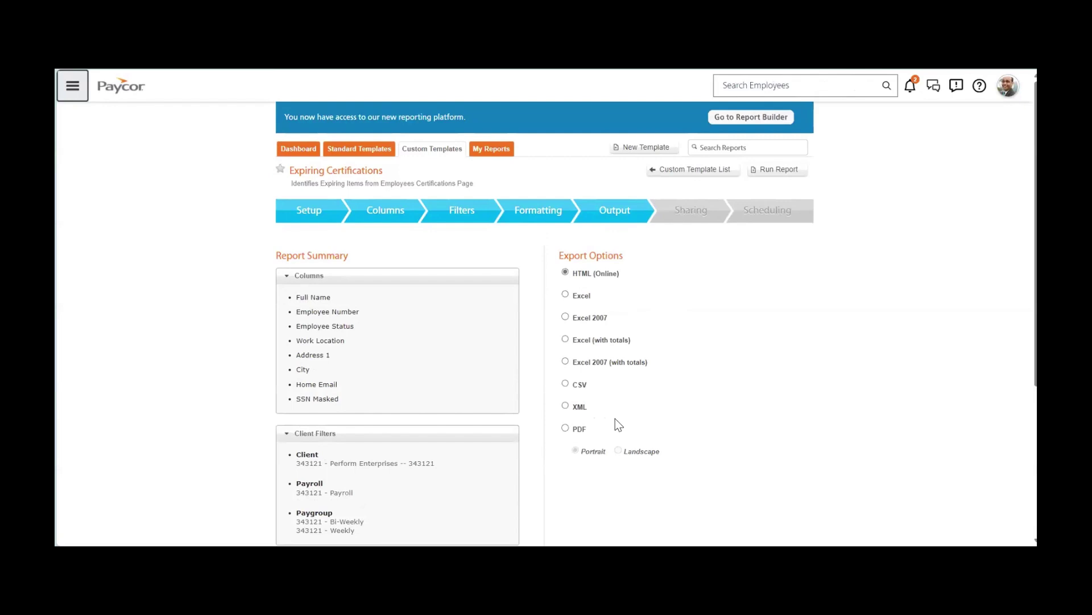
left_click(687, 216)
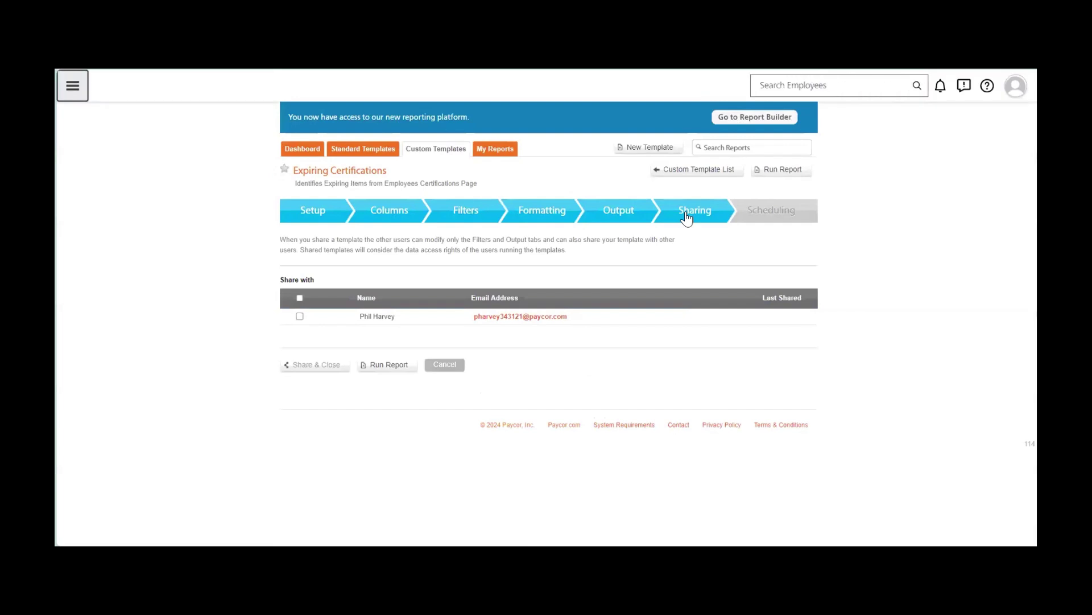
left_click(785, 212)
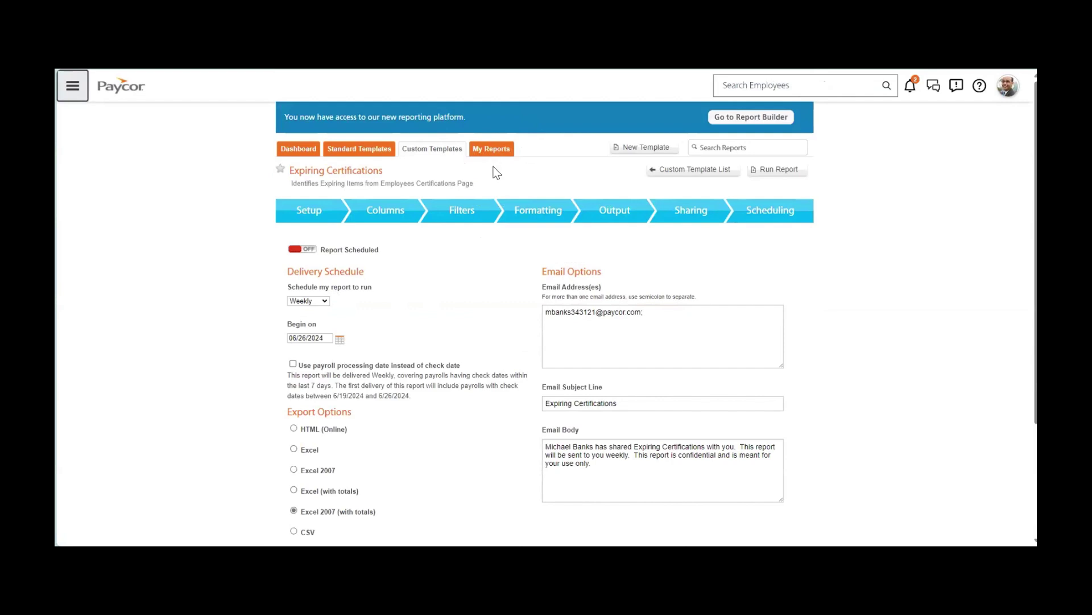
Open Paycor Analytics and scroll the Manufacturing Industry Dashboard's headcount charts (250 to 247).
left_click(73, 86)
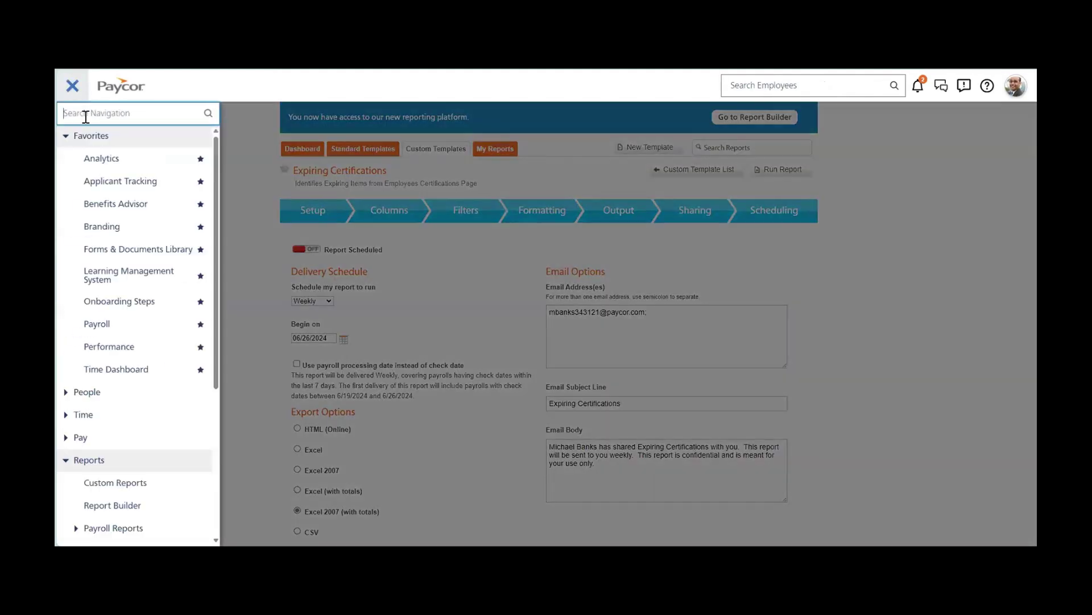
left_click(118, 166)
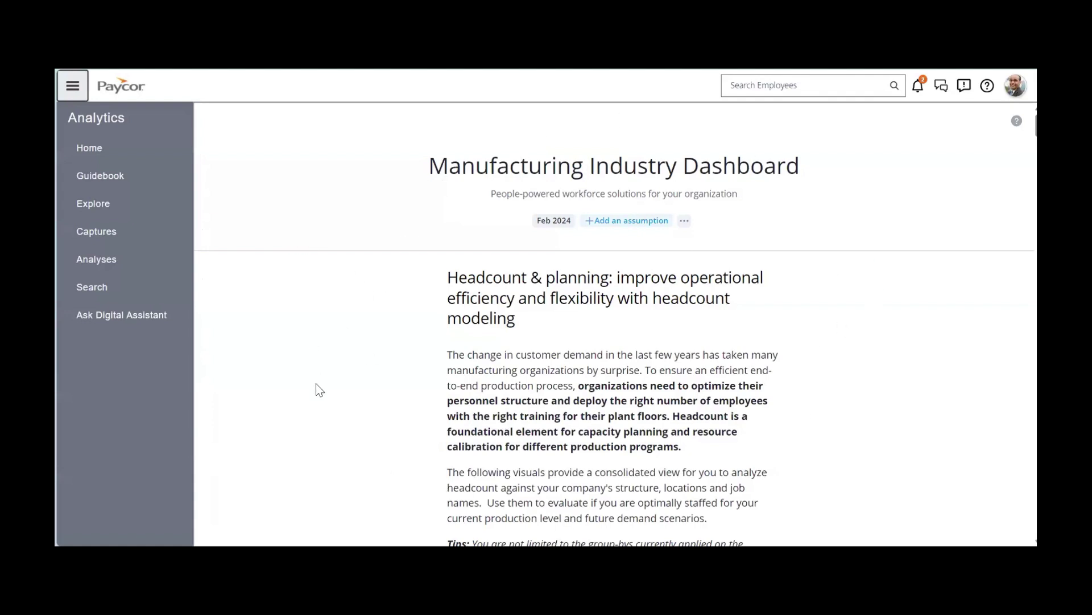
scroll(318, 390, "down", 10)
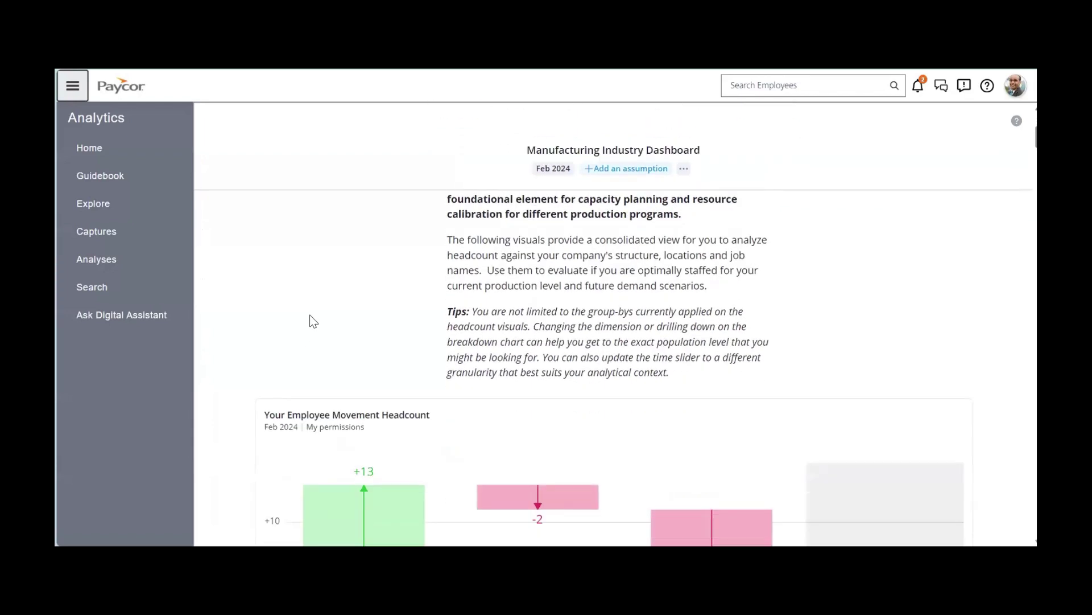
scroll(224, 310, "down", 5)
scroll(220, 312, "down", 1)
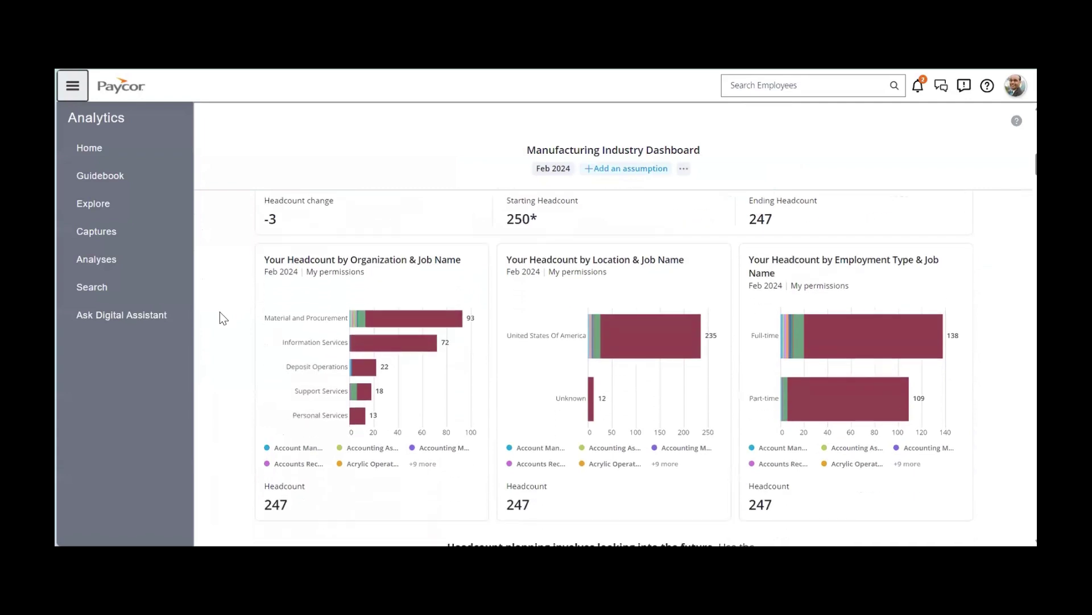
Look through the Getting Started guidebook, then return to the guidebook list.
left_click(106, 177)
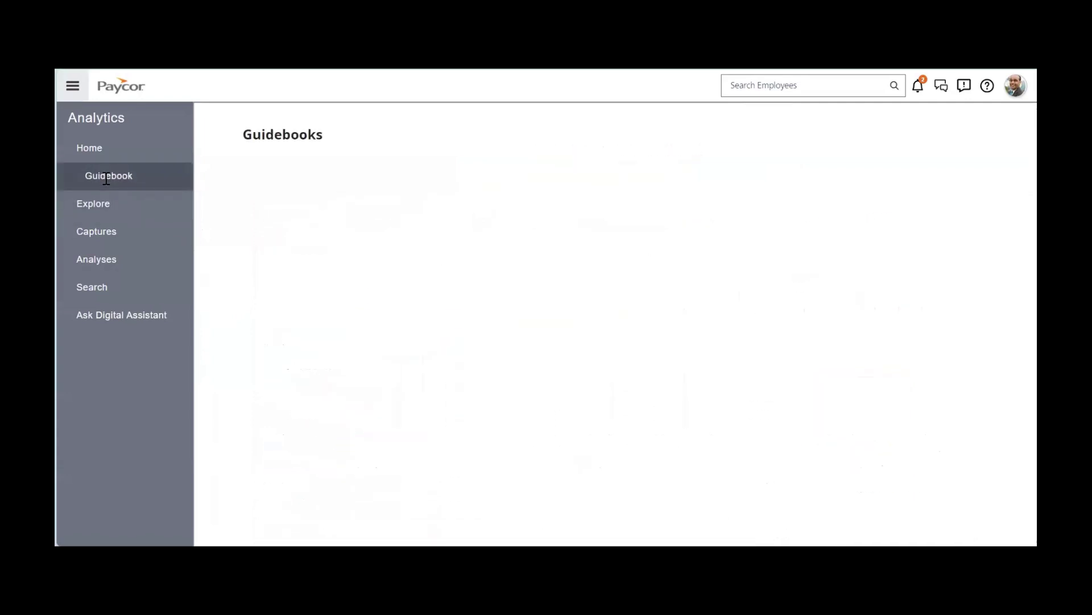
left_click(313, 239)
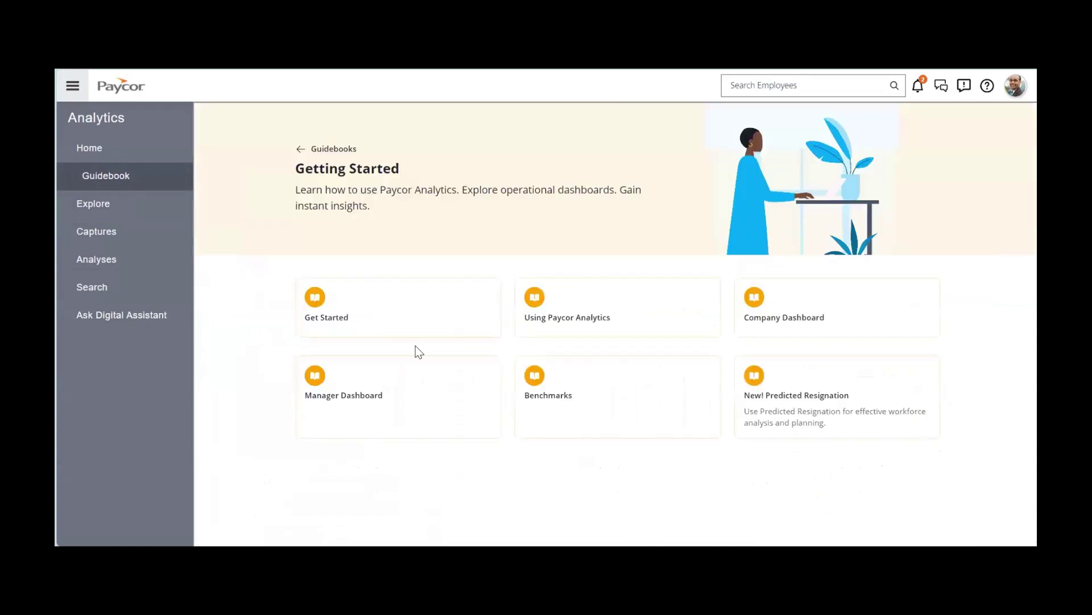
left_click(565, 329)
left_click(335, 151)
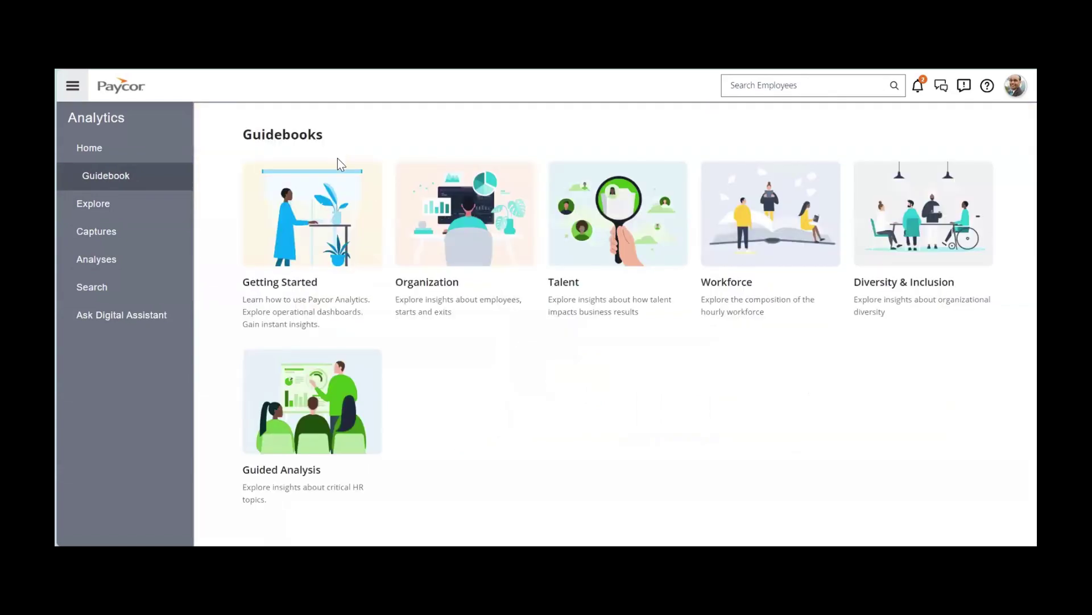
Open the Talent guidebook's movement insights and scroll to the 8-start, 4-exit movement summary chart.
left_click(614, 227)
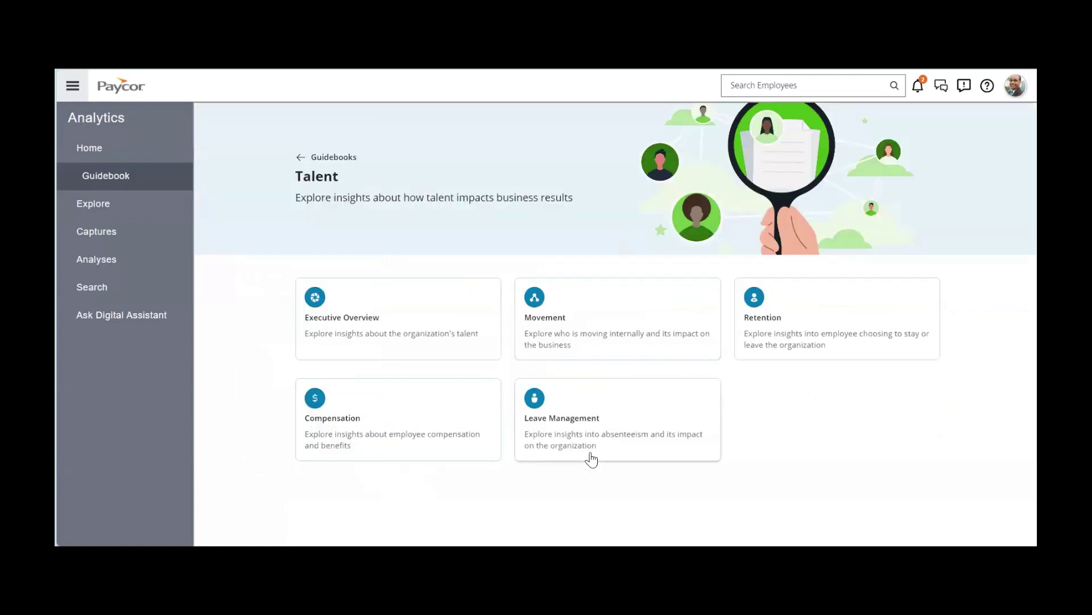
left_click(822, 335)
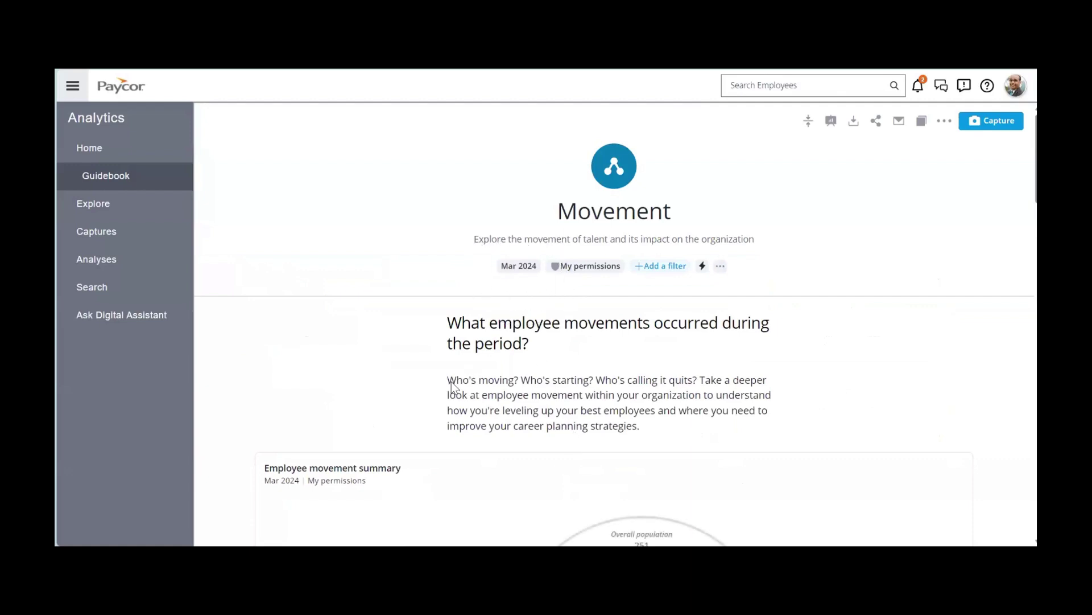
left_click_drag(448, 380, 700, 387)
scroll(214, 383, "down", 5)
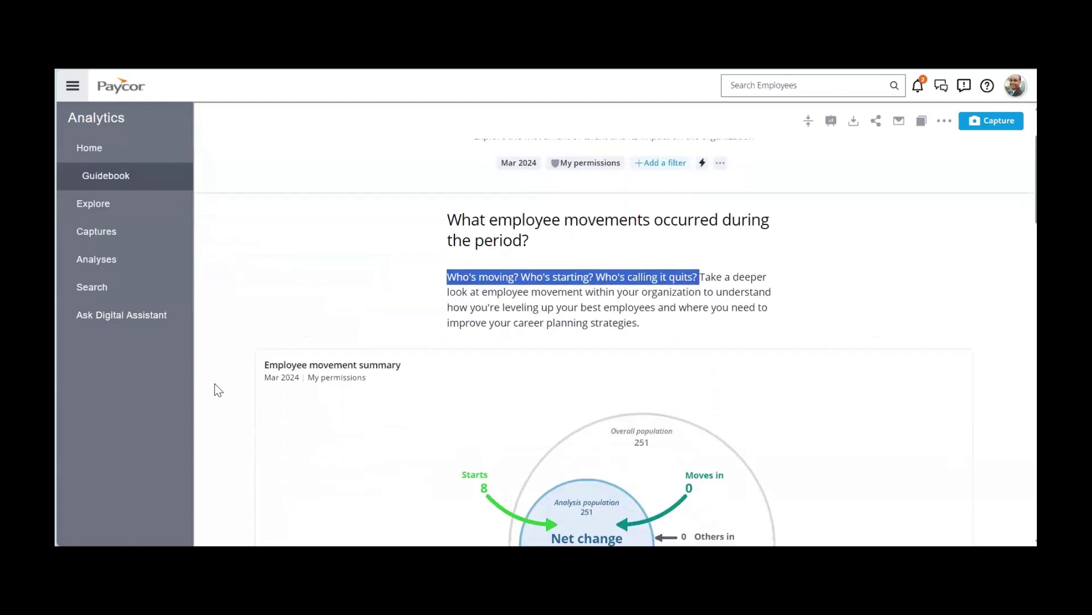
scroll(214, 387, "down", 1)
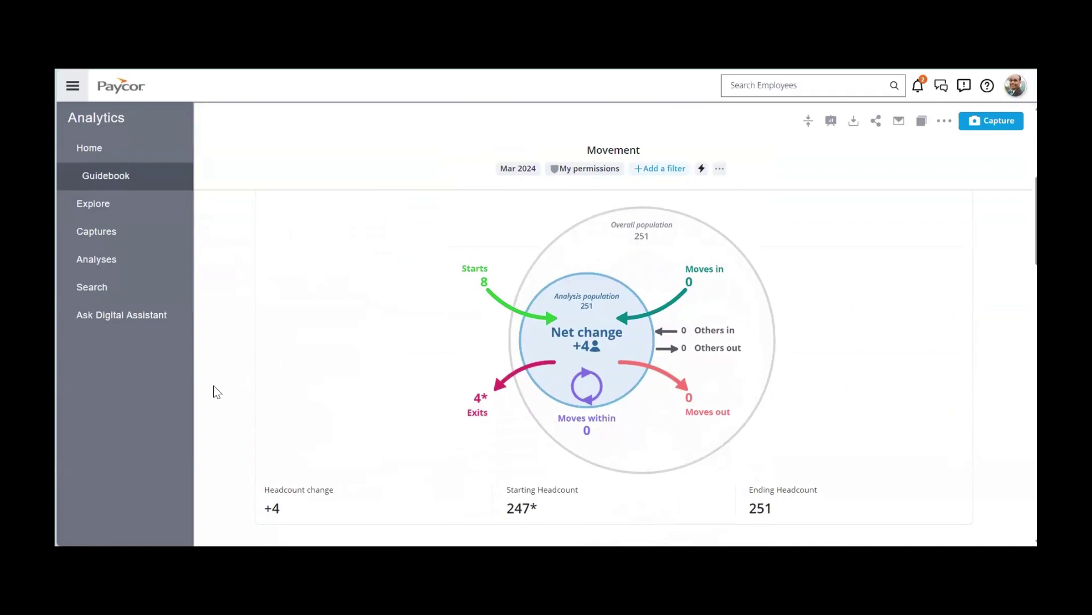
Review the insights and employee details behind the 8 starts, then save the movement summary card to Captures.
mouse_move(479, 273)
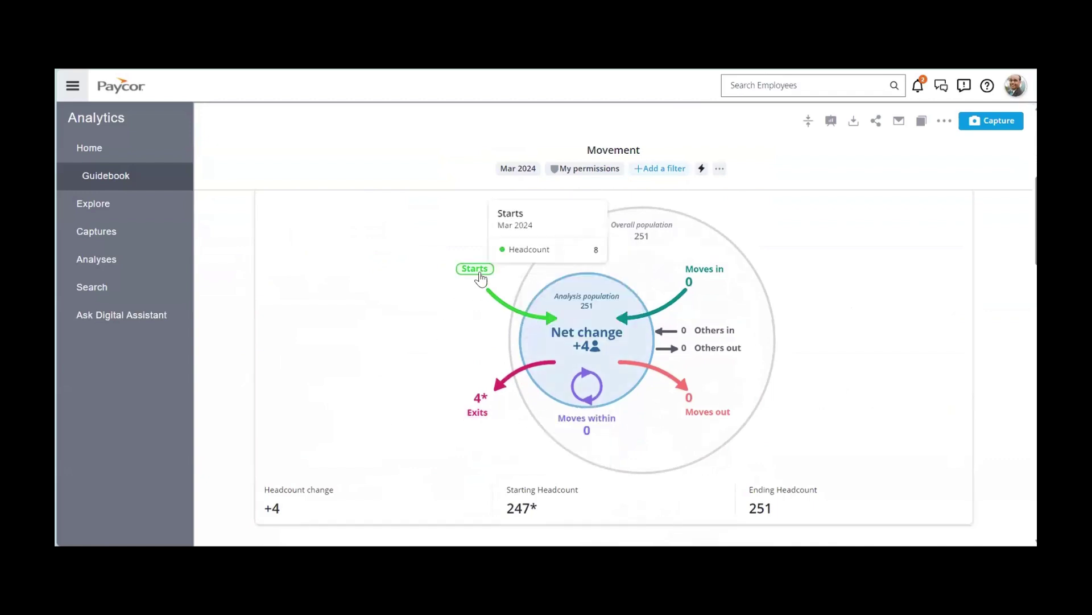
left_click(465, 380)
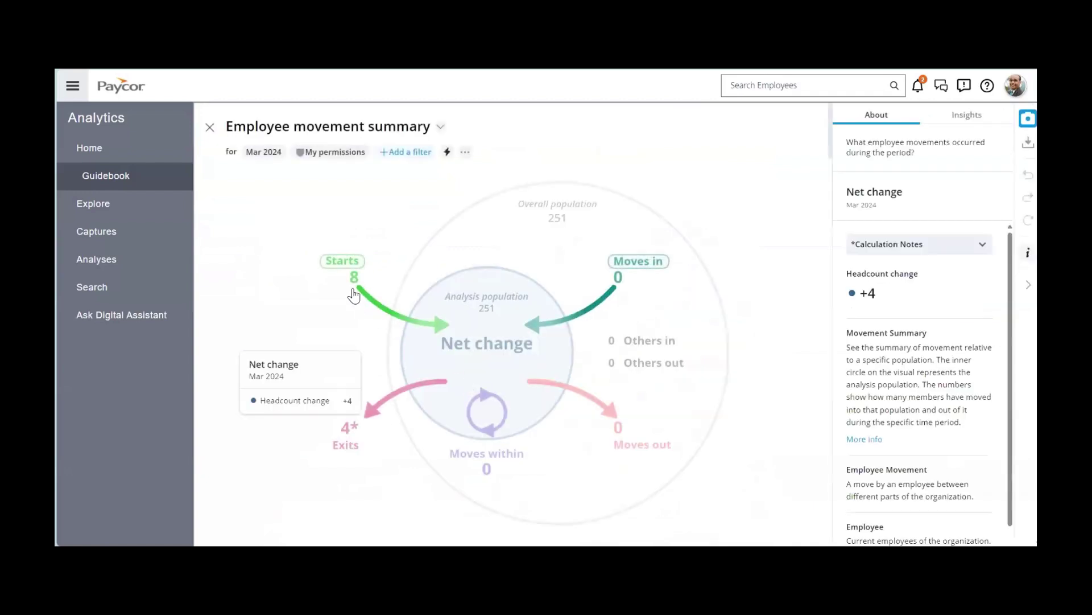
left_click(349, 274)
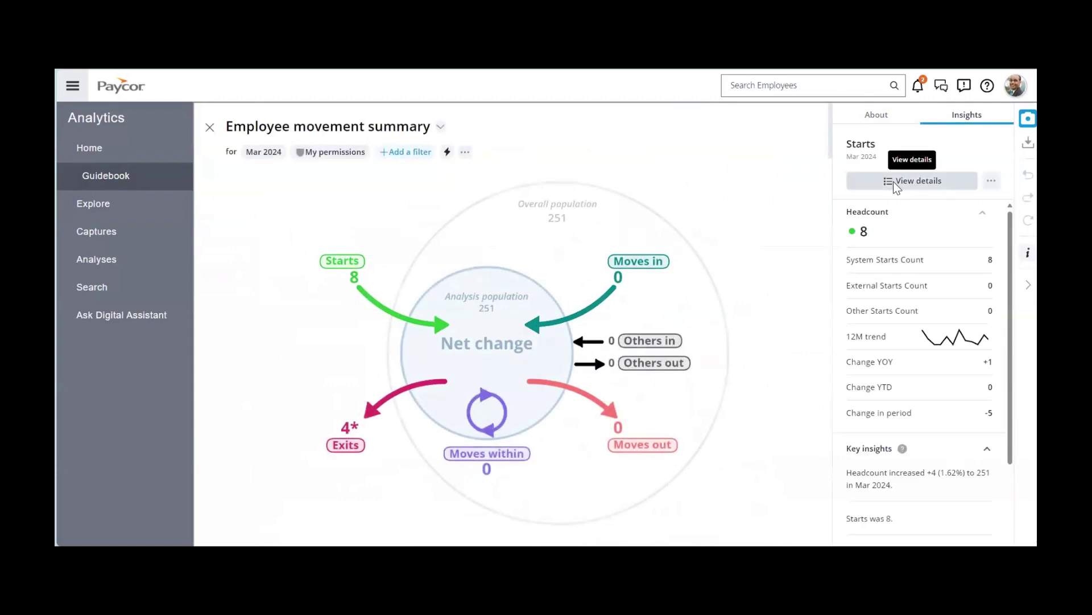
left_click(896, 182)
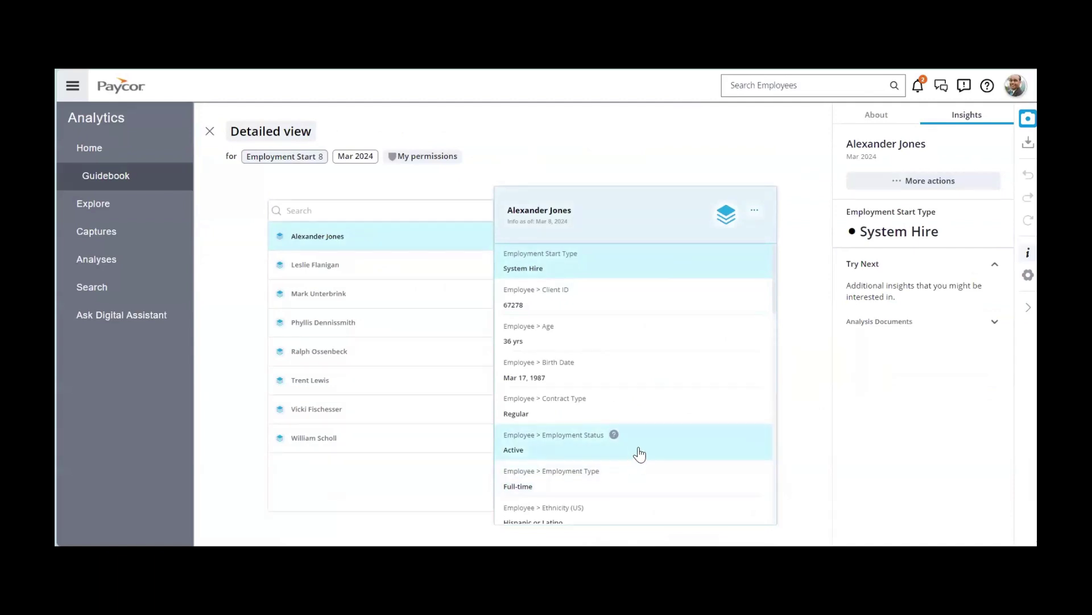
left_click(209, 132)
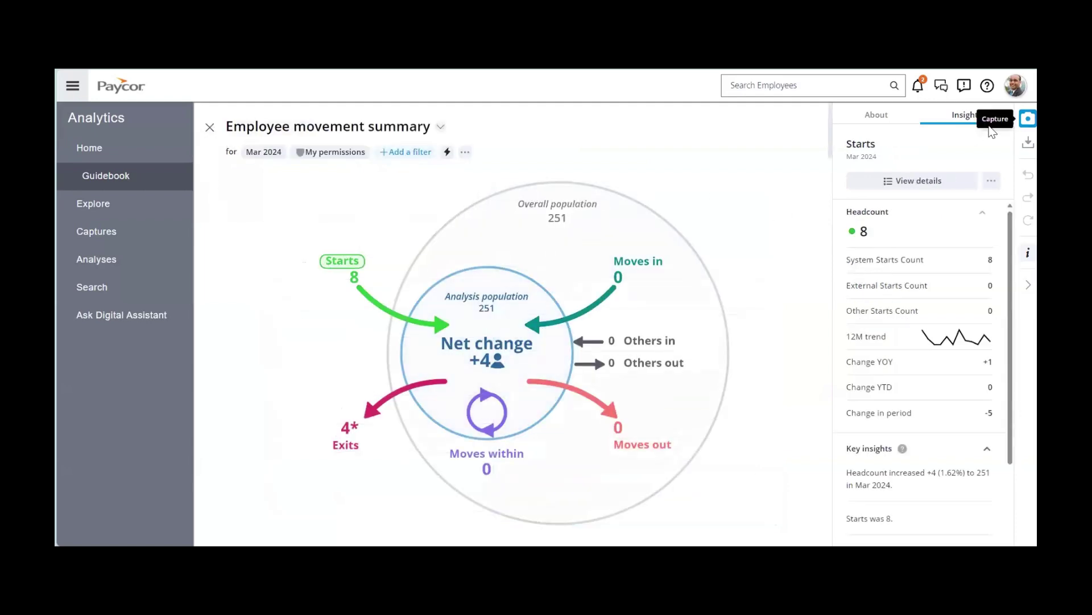
left_click(1028, 119)
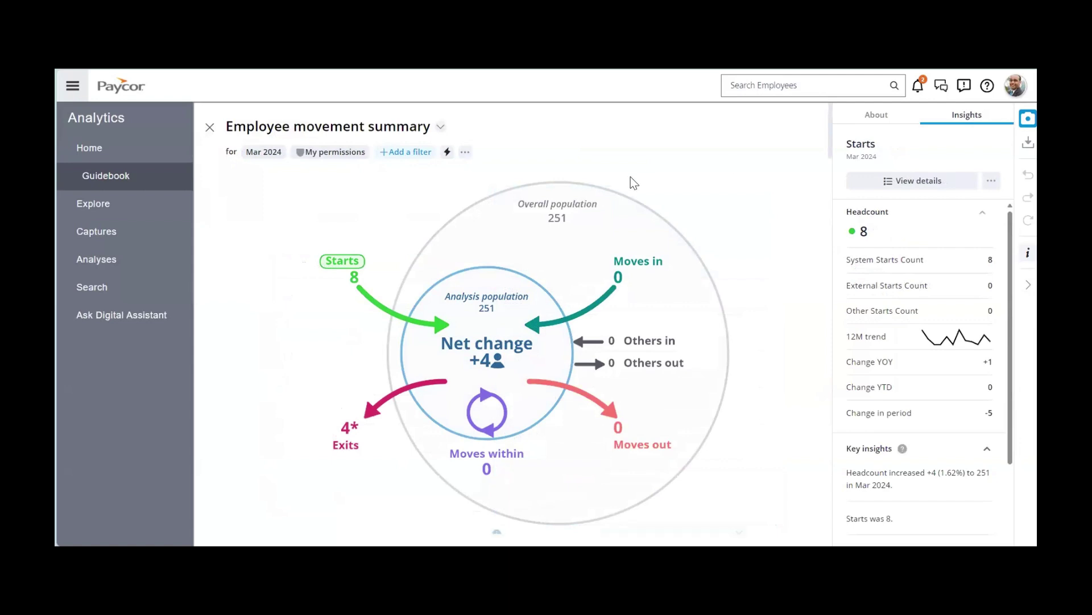
Open the Kenlee Turnover Story from Analyses and present it, advancing to the turnover charts slide.
left_click(100, 235)
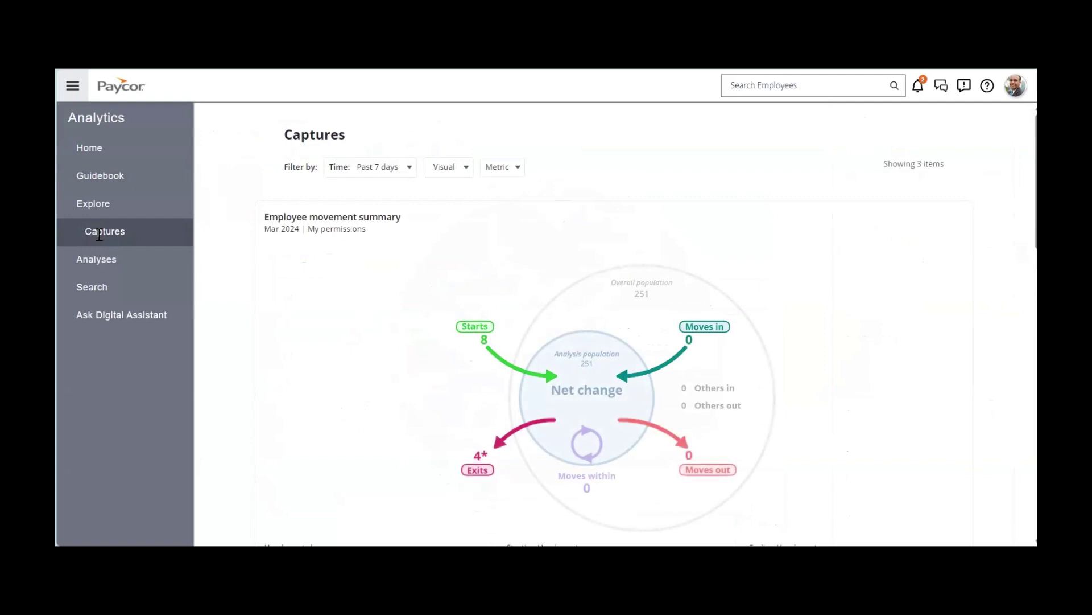
left_click(99, 259)
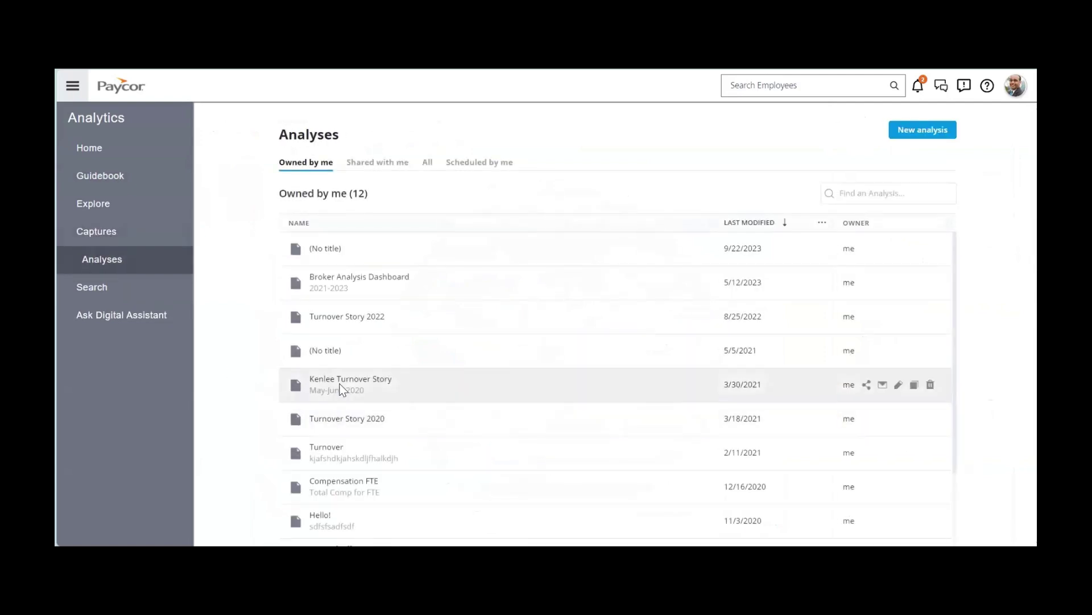
left_click(339, 386)
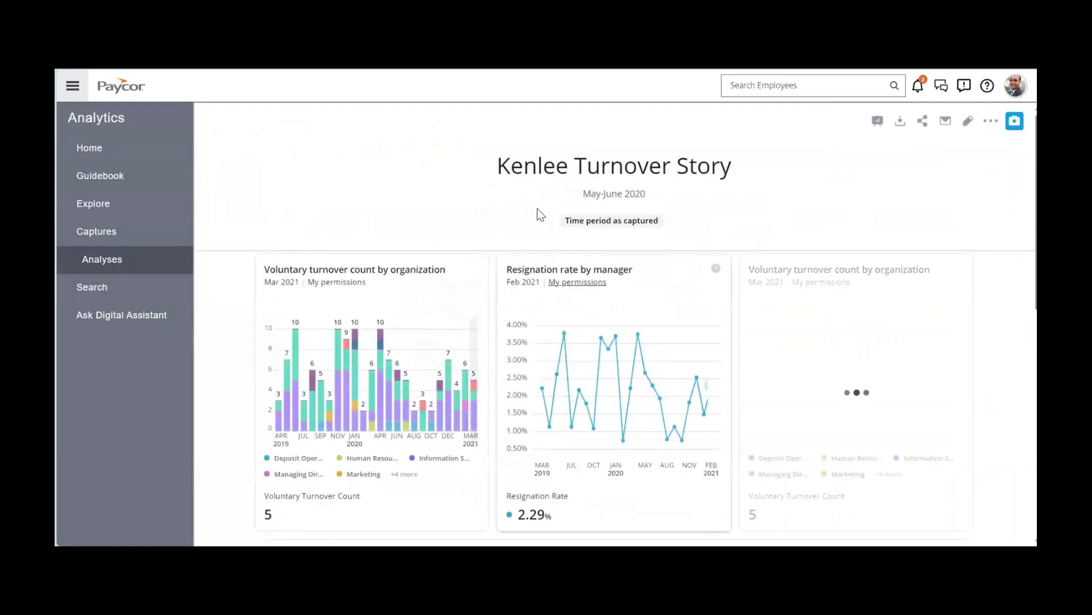
scroll(490, 228, "down", 5)
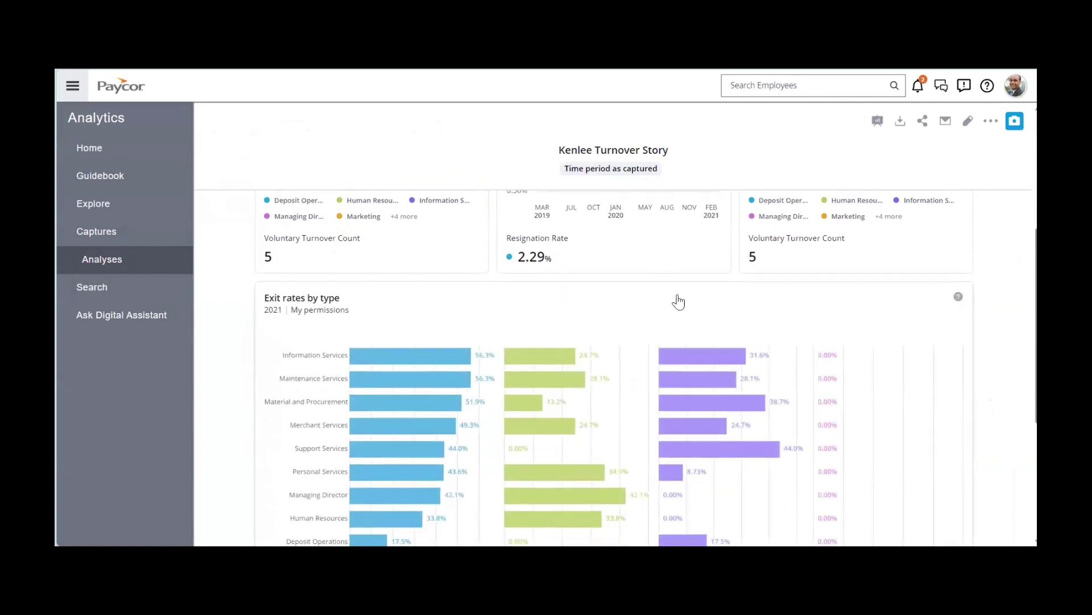
left_click(878, 121)
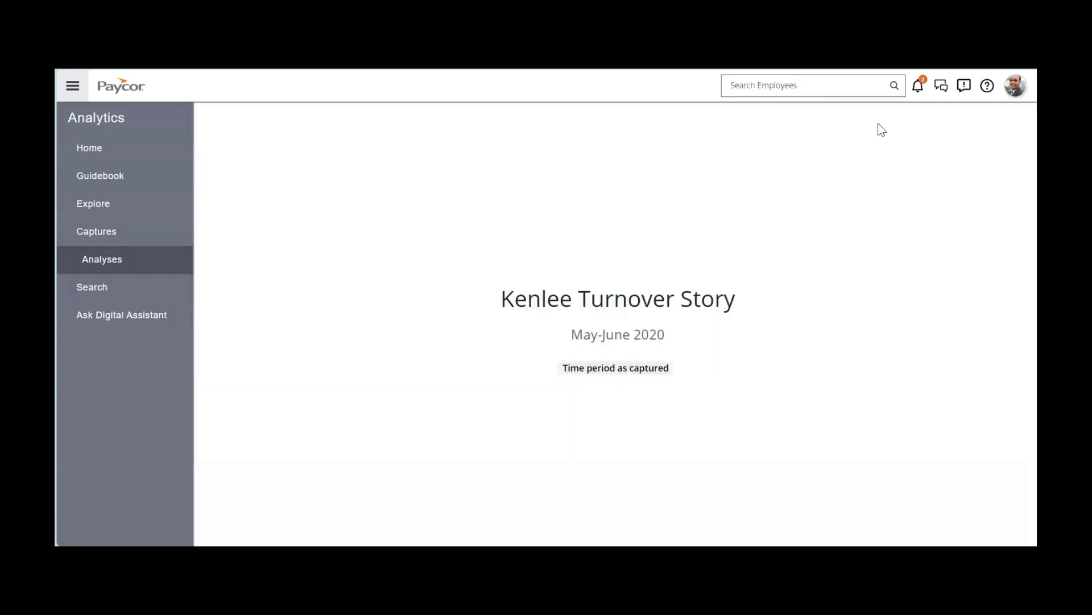
key("Right")
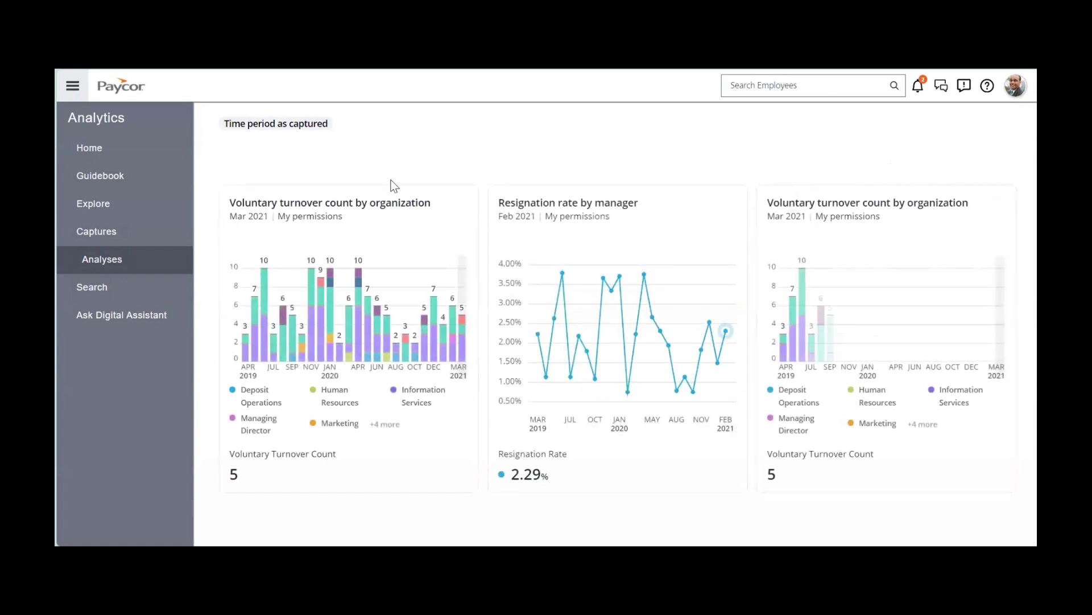
Search everywhere for 'turnover' and open the Explore Critical Turnover Issues analysis.
left_click(84, 295)
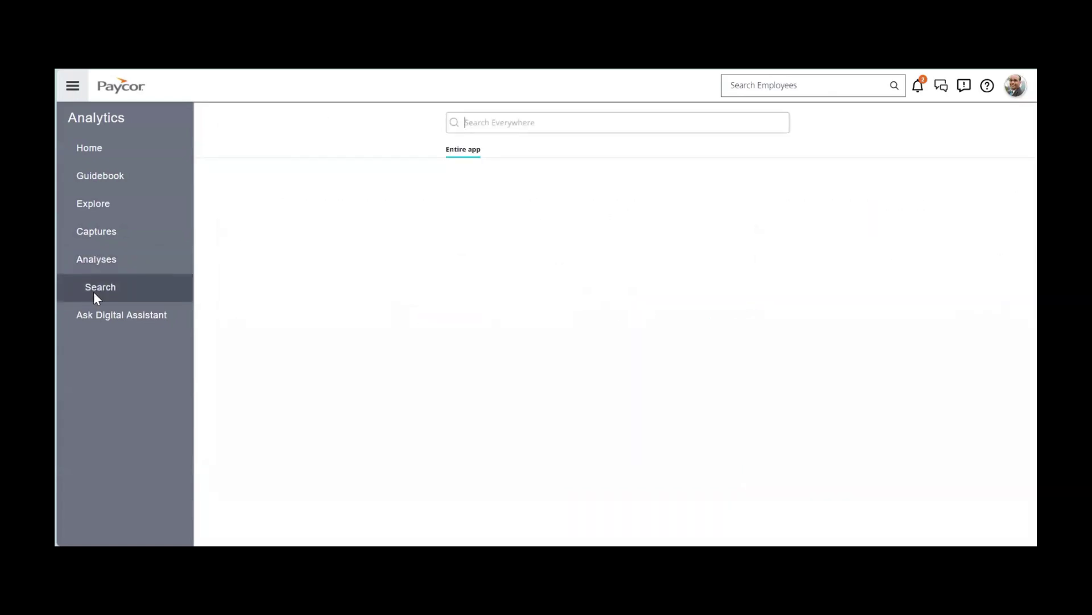
type("turnover")
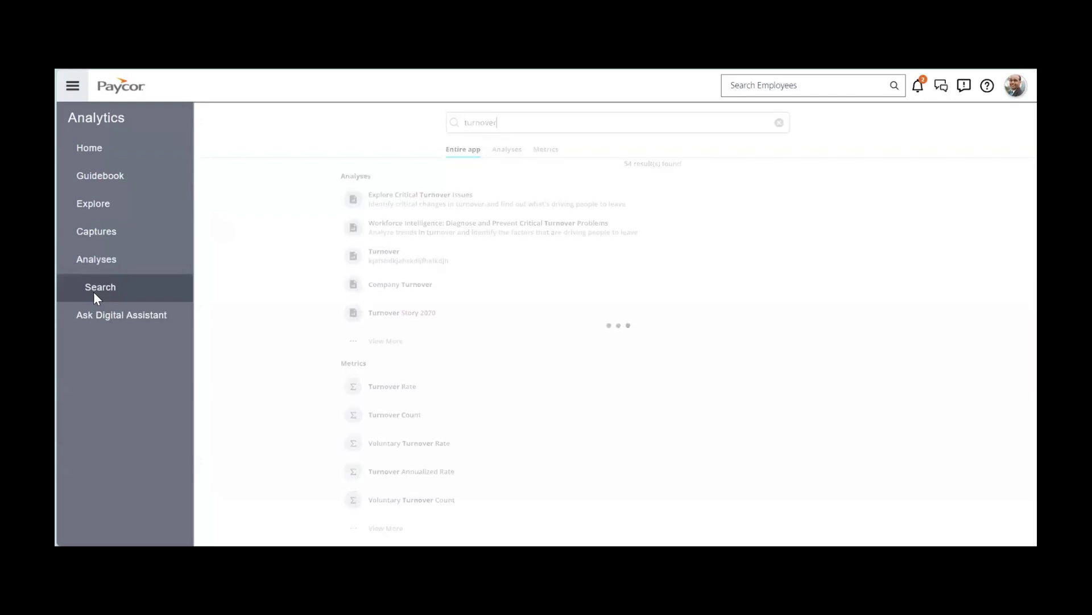
left_click(416, 204)
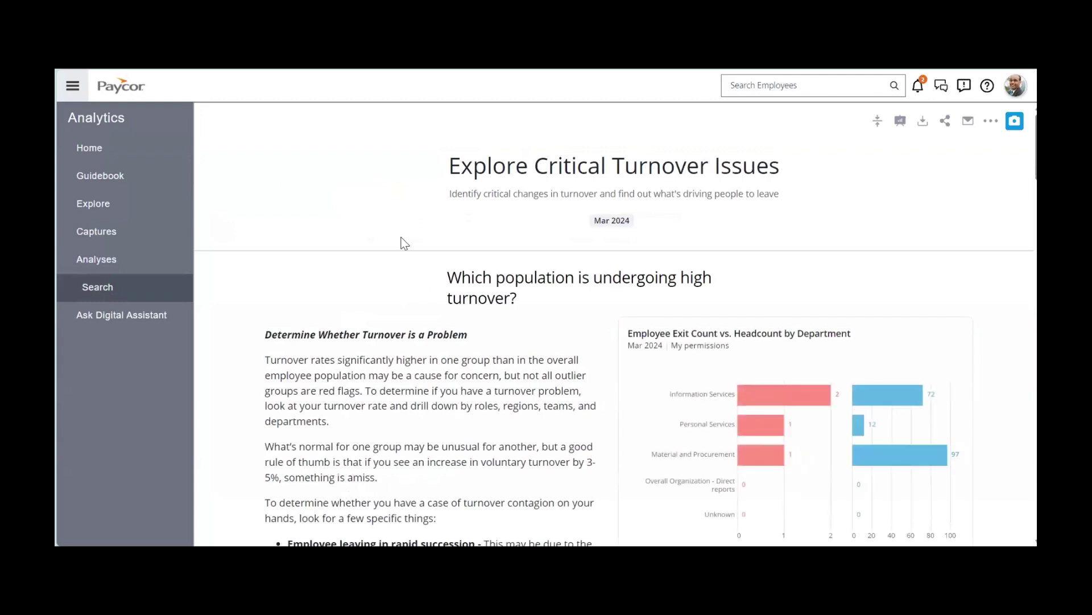
scroll(378, 268, "down", 1)
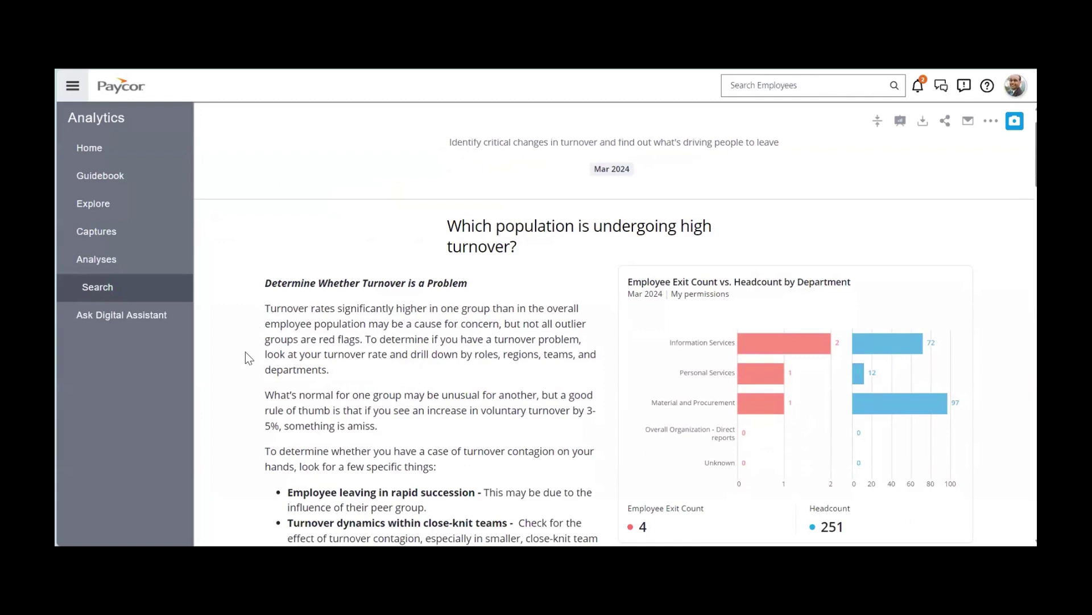
Ask the Digital Assistant 'Who had the most overtime last month?'.
left_click(136, 315)
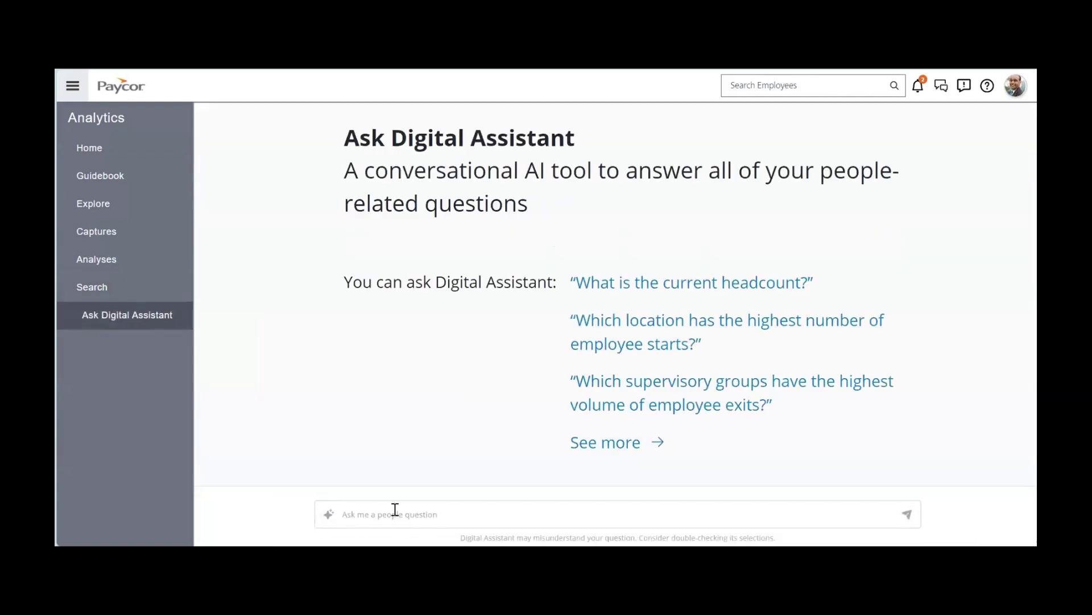
type("Who had t")
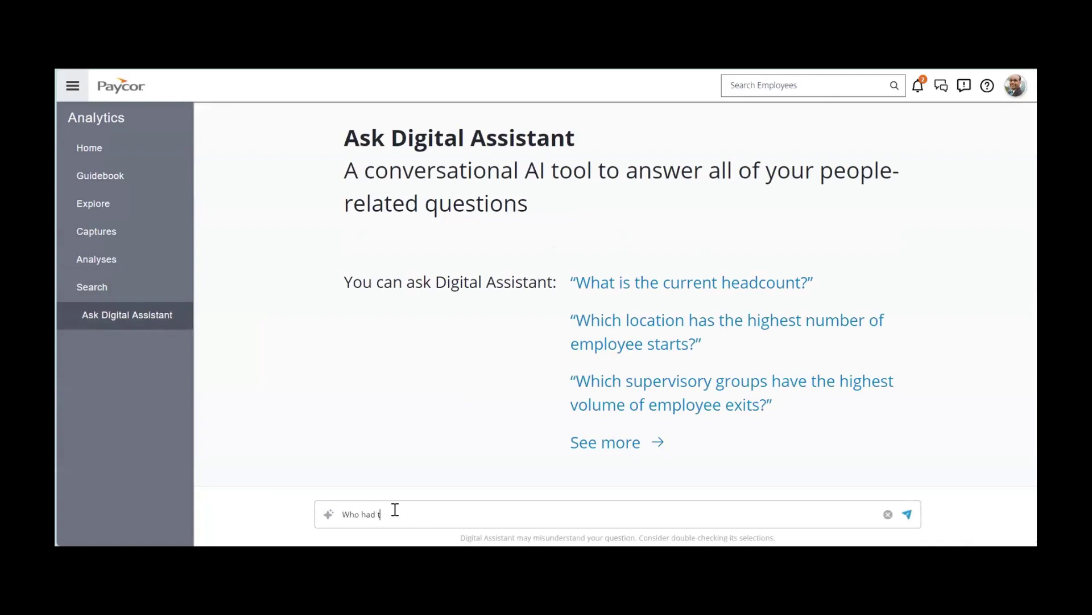
type("he most overtime last month?")
key("Return")
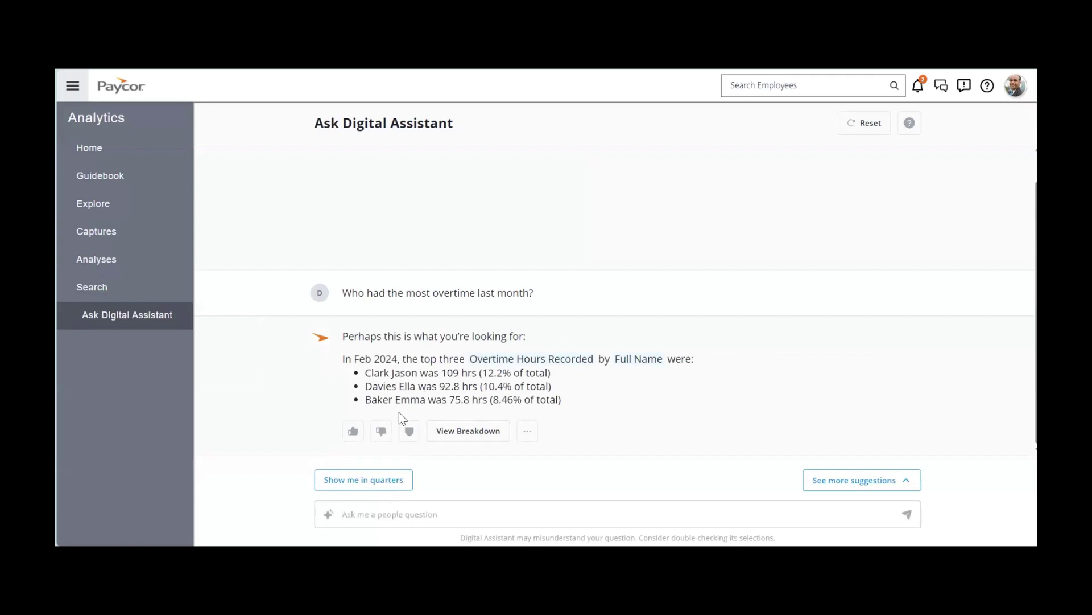
Review the per-employee overtime breakdown in full view, then ask for it in quarters.
left_click(462, 433)
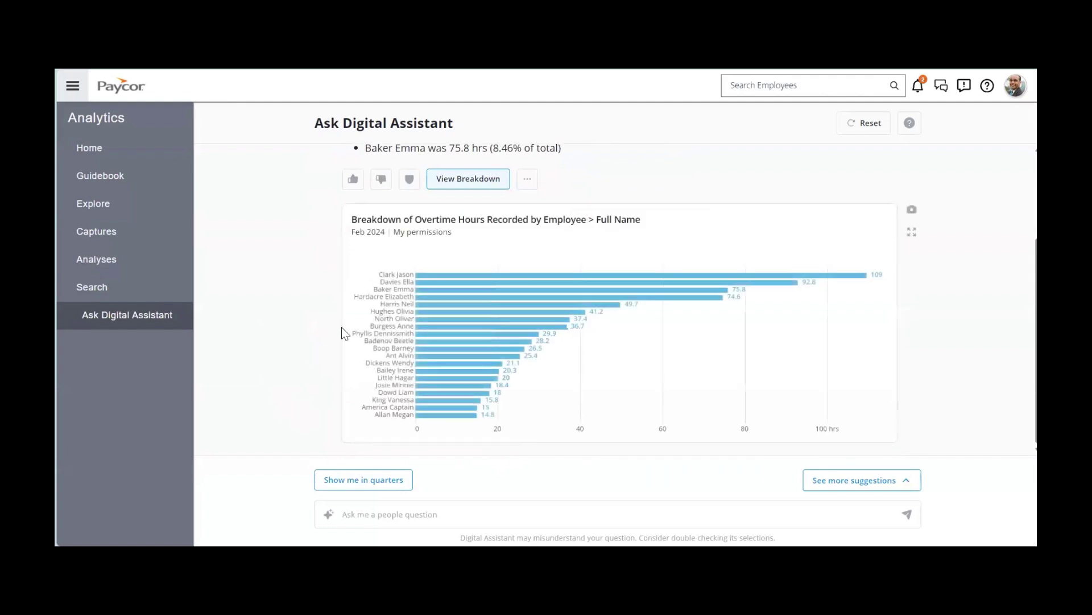
left_click(459, 293)
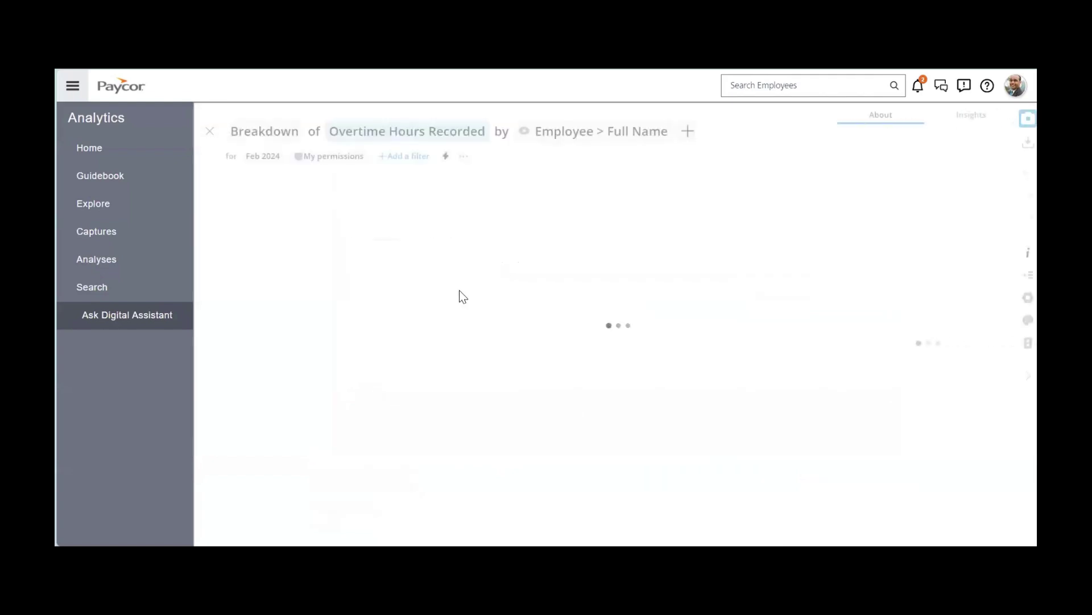
mouse_move(622, 336)
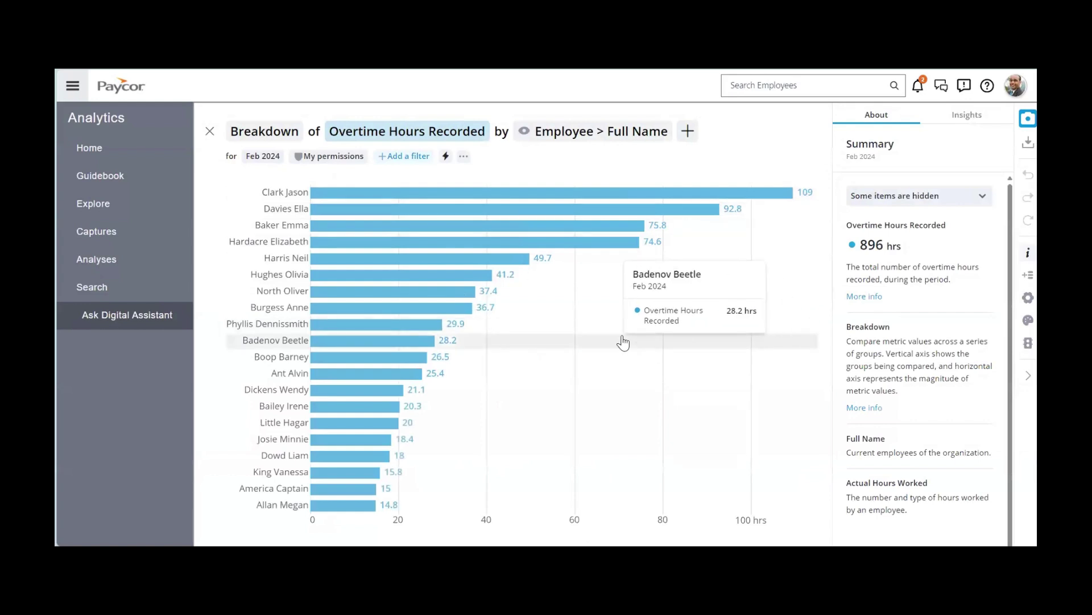
left_click(210, 131)
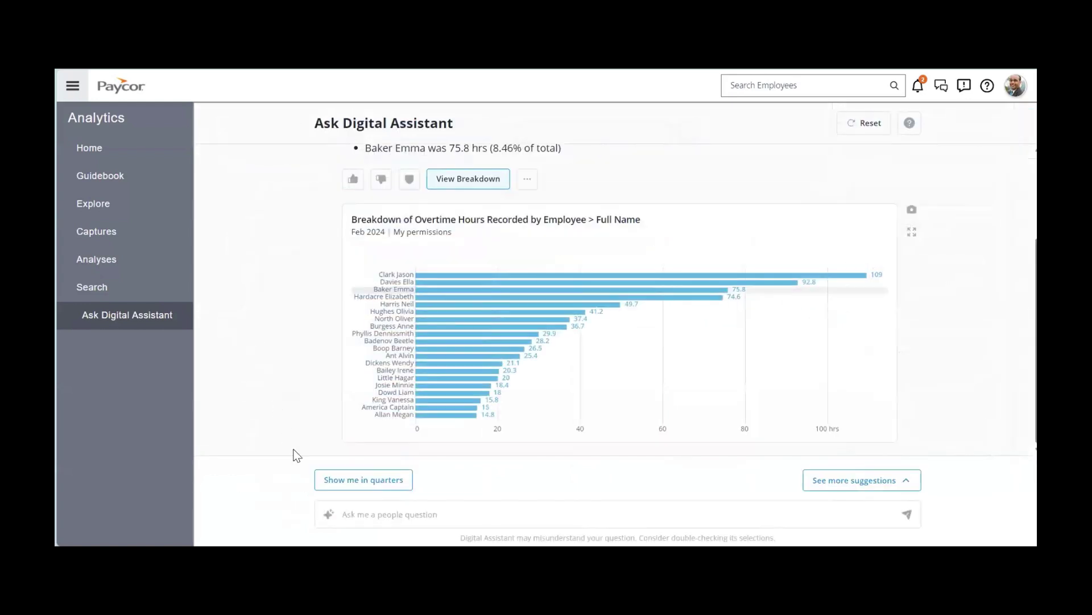
left_click(320, 482)
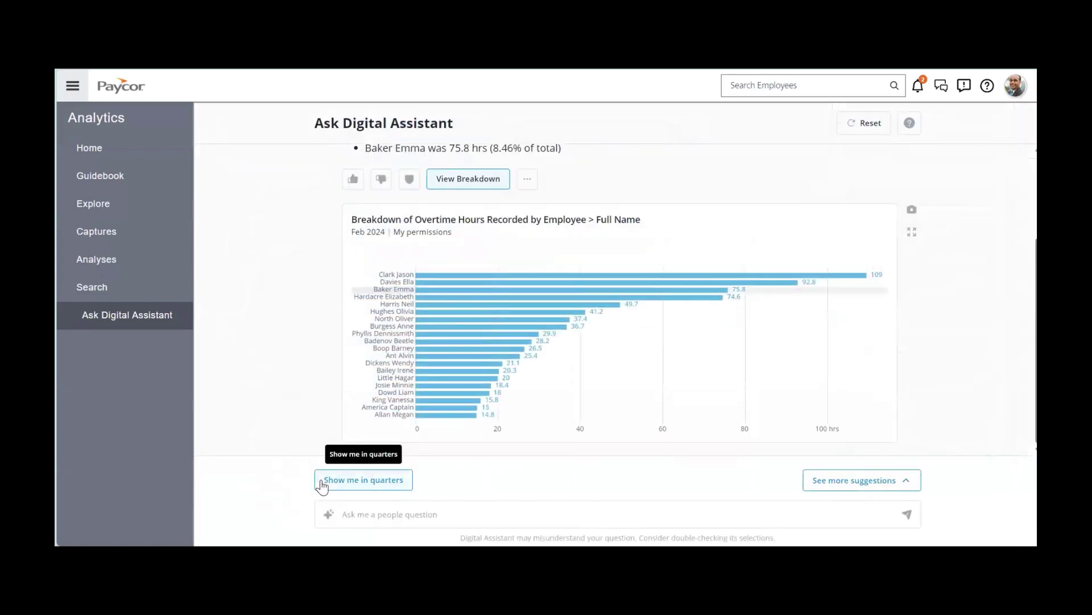